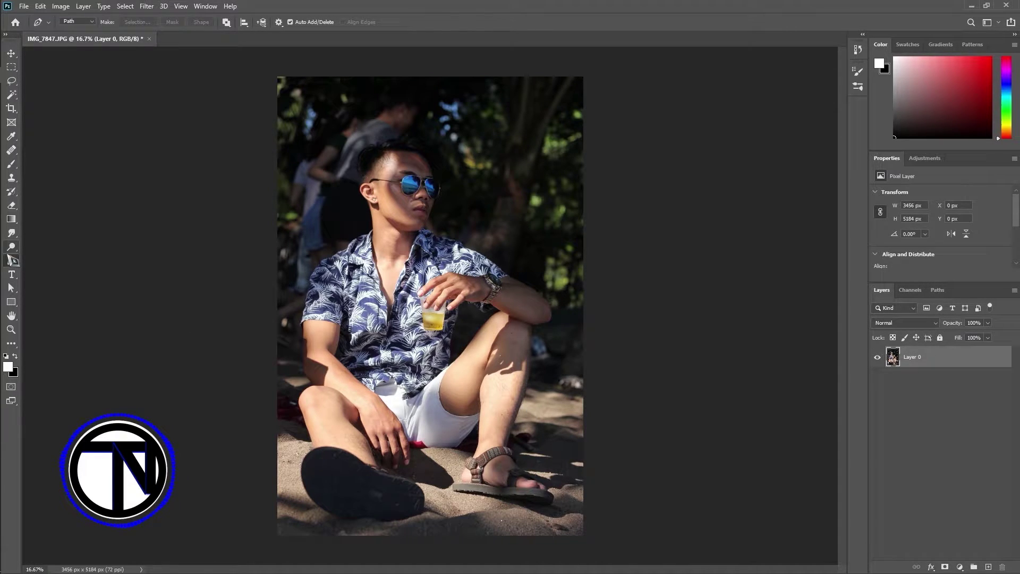
Step: Start a Pen tool path along the cup's rim beside the fingers and down its left side to the liquid line
right_click(11, 260)
click(50, 263)
scroll(443, 322, up, 5)
scroll(389, 267, up, 6)
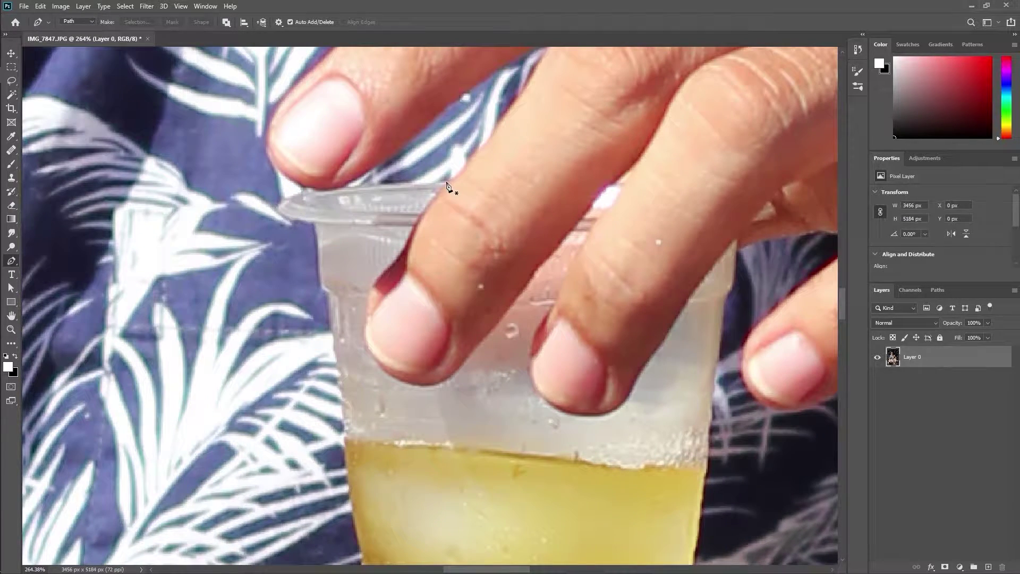
click(446, 181)
drag(279, 210, 327, 220)
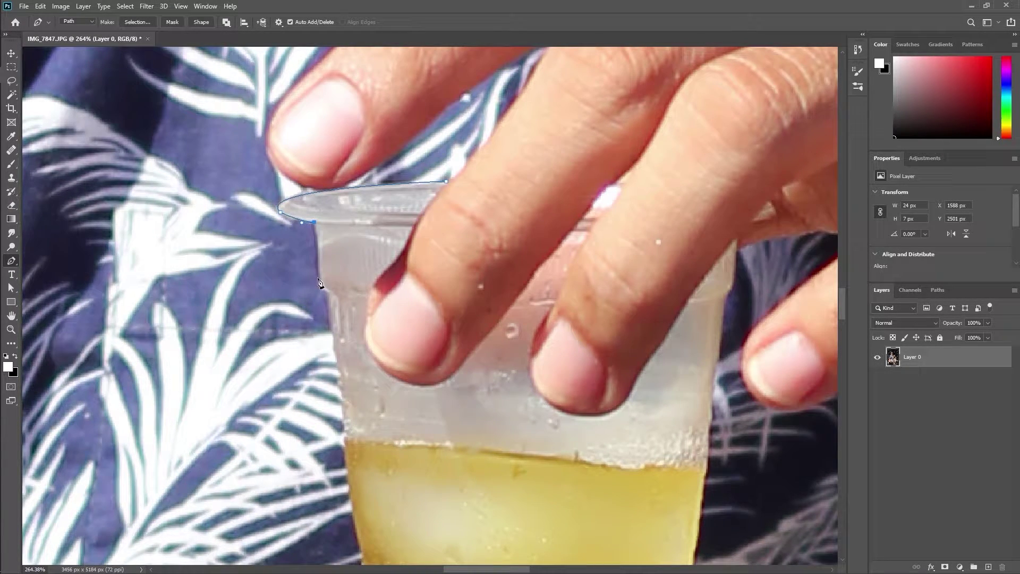
click(338, 364)
drag(345, 436, 349, 448)
Step: Continue the path down the cup's lower left side and along its base to the bottom-right corner
drag(458, 476, 361, 220)
drag(272, 370, 303, 460)
click(280, 410)
click(336, 468)
click(376, 467)
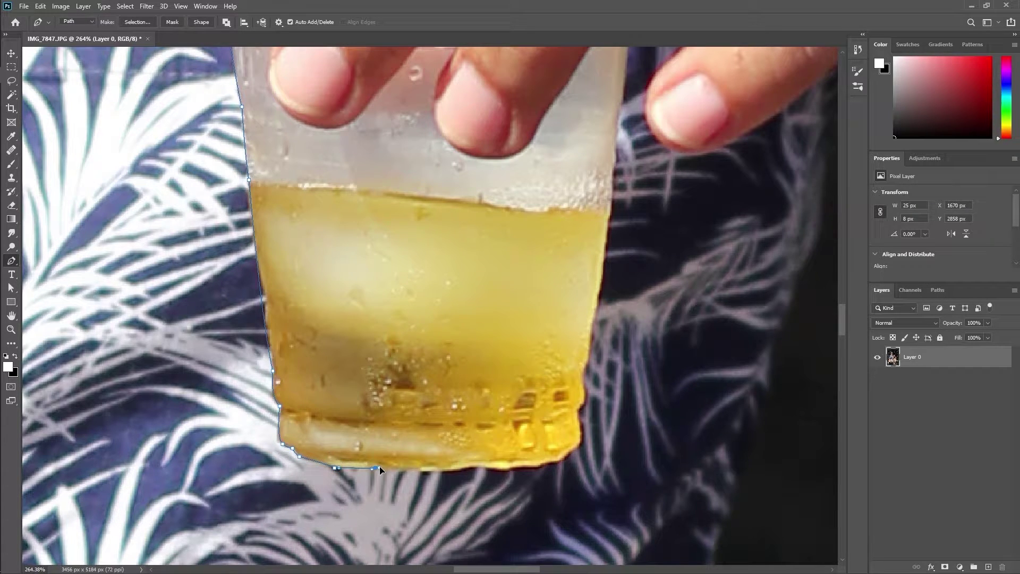
click(498, 470)
click(516, 468)
click(535, 469)
click(544, 463)
click(568, 452)
Step: Continue the path up the cup's right side to where the finger meets the cup's upper edge
drag(579, 424, 587, 450)
drag(584, 398, 594, 391)
click(587, 358)
drag(629, 84, 607, 171)
click(587, 301)
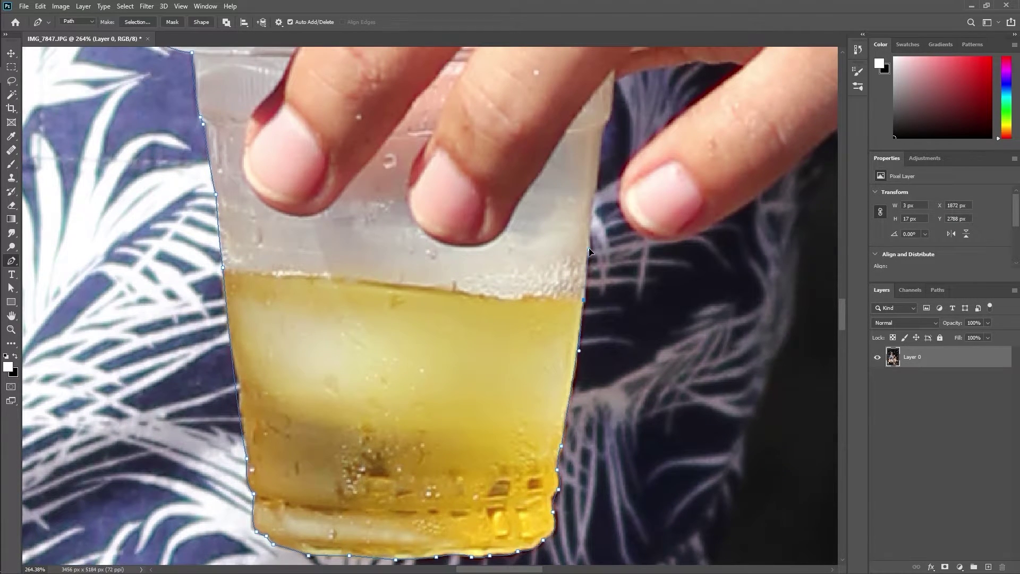
drag(589, 304, 568, 436)
drag(586, 262, 598, 225)
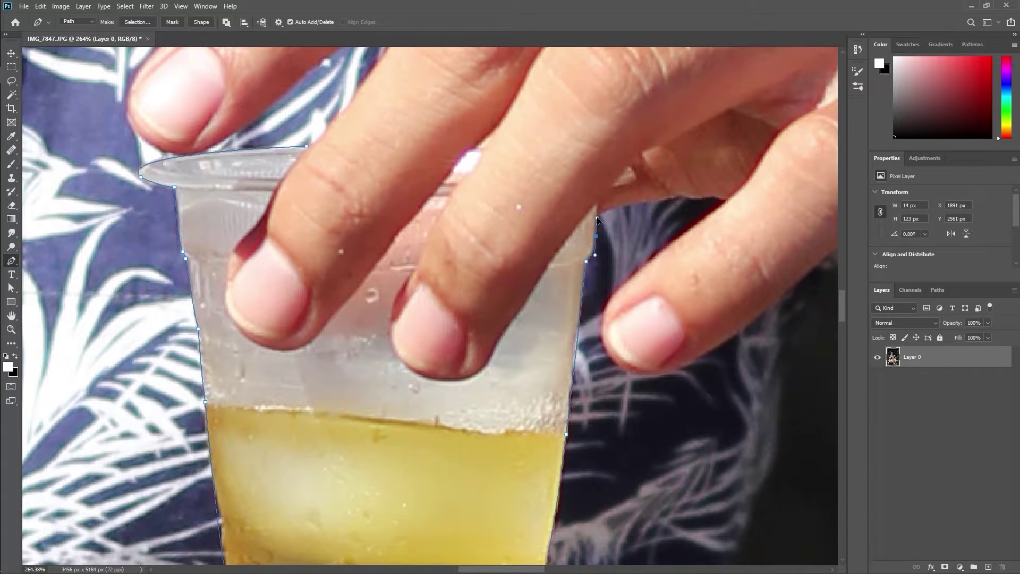
click(599, 210)
Step: Continue the path around the right finger resting on the cup, up to the top of the gap between the two fingers
drag(503, 326, 376, 360)
alt+click(422, 377)
drag(391, 309, 408, 262)
click(417, 268)
scroll(462, 260, up, 2)
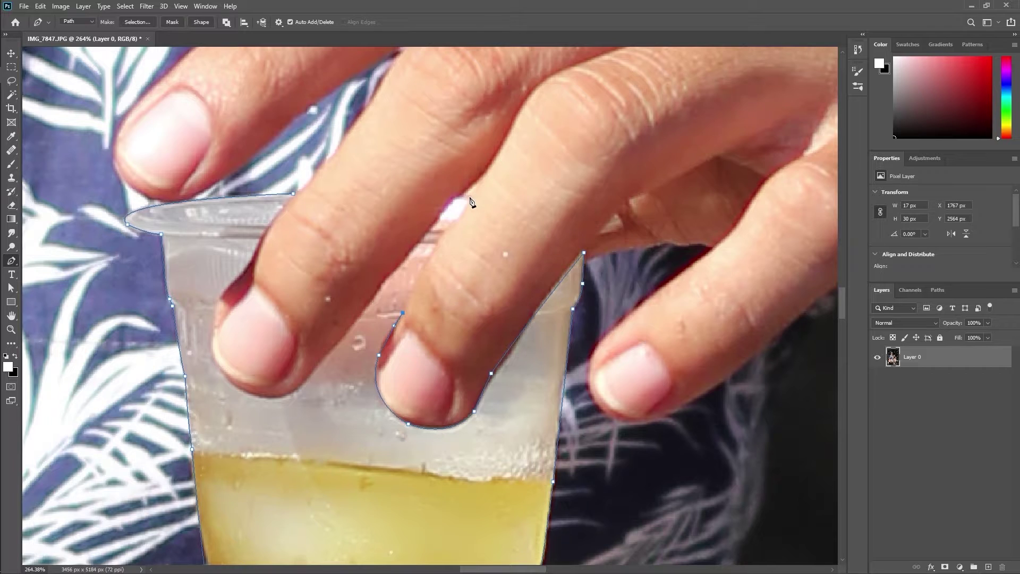
drag(470, 198, 489, 185)
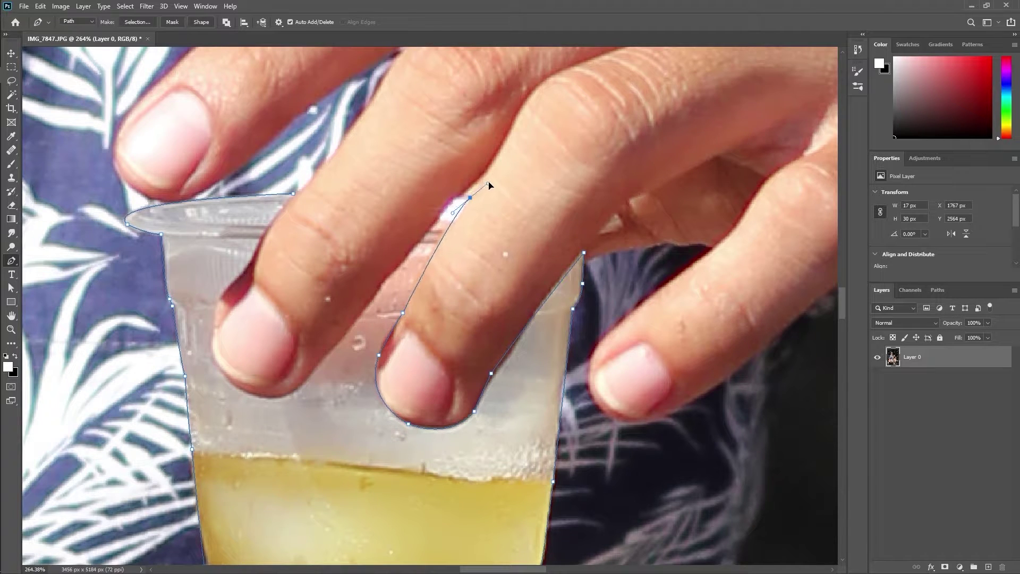
Step: Trace around the left finger resting on the cup and close the path at its starting point on the rim
alt+click(461, 200)
click(384, 283)
drag(191, 311, 256, 244)
alt+click(211, 356)
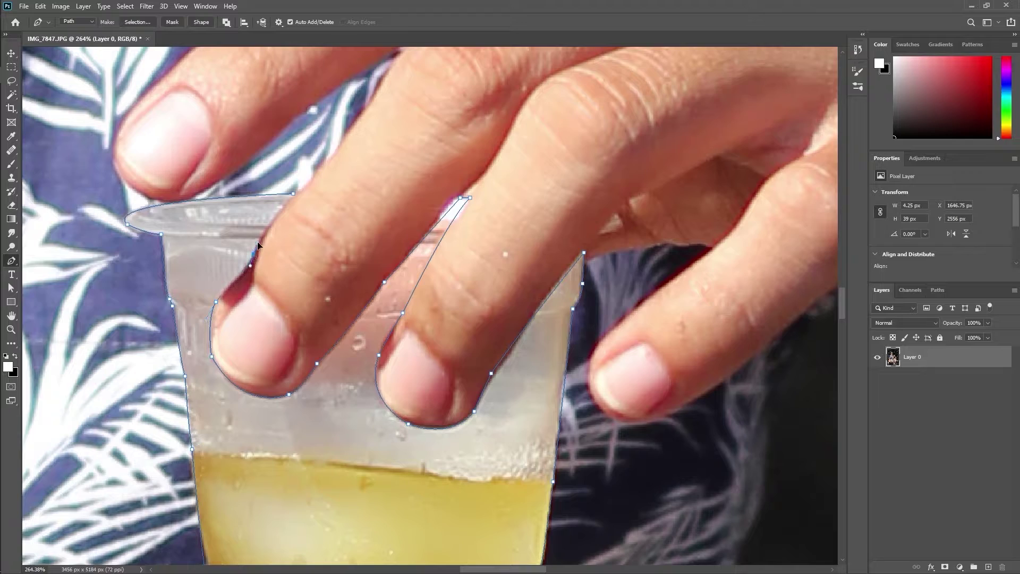
scroll(298, 196, up, 3)
drag(293, 191, 363, 150)
alt+click(294, 192)
click(286, 191)
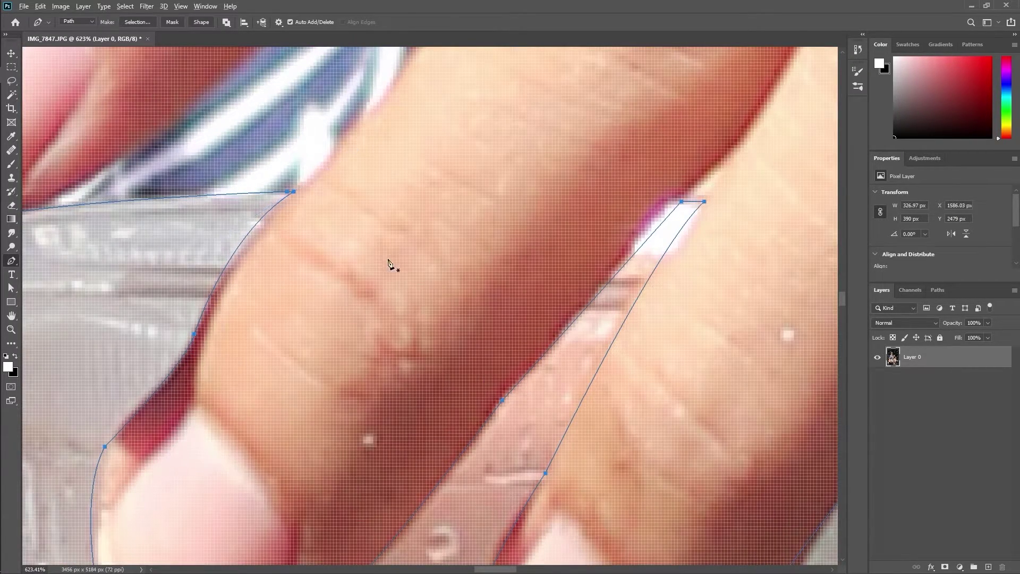
Step: Convert the cup path into a new anti-aliased selection with a 0-pixel feather radius
scroll(388, 264, down, 18)
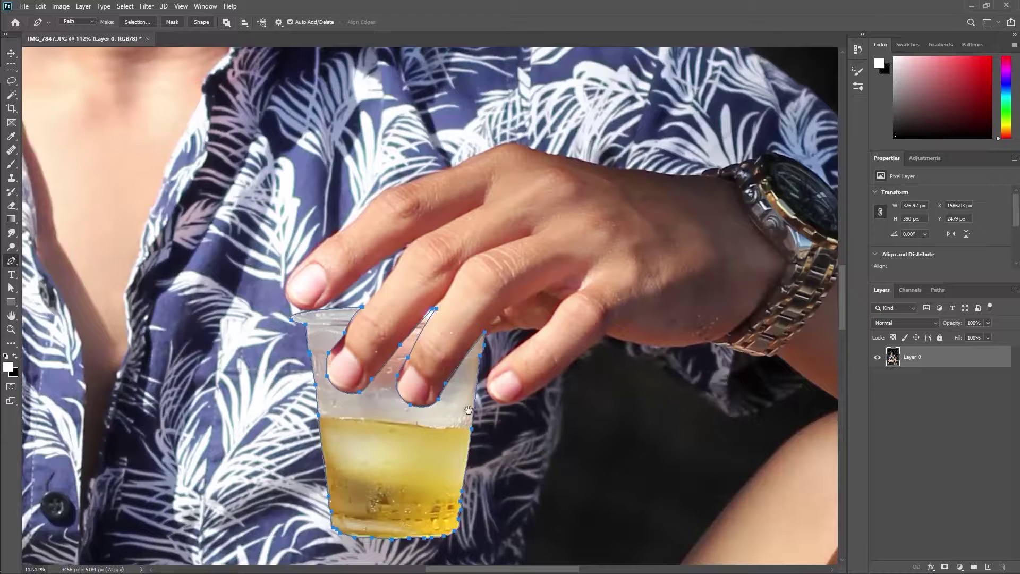
drag(479, 322, 480, 316)
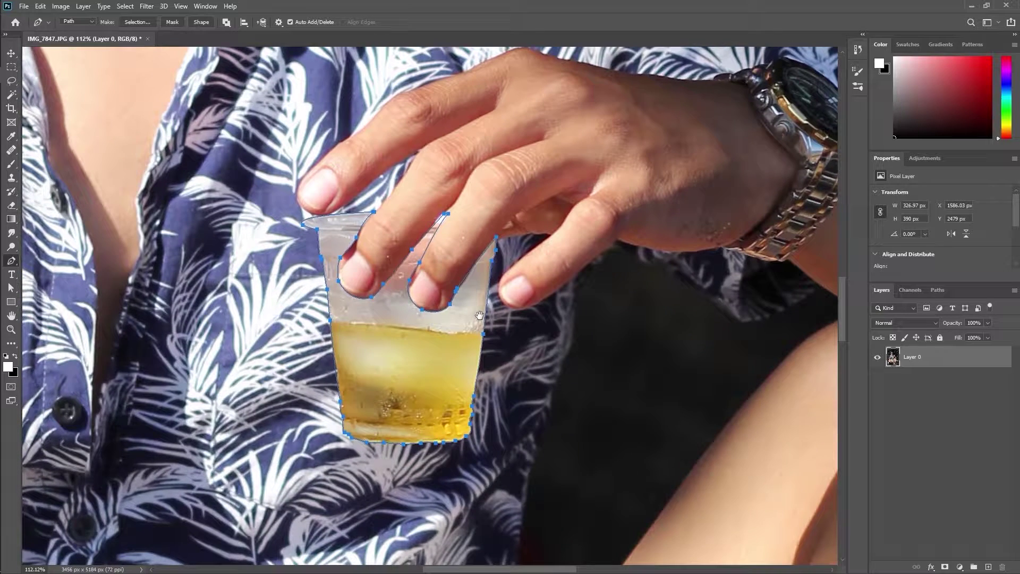
right_click(419, 344)
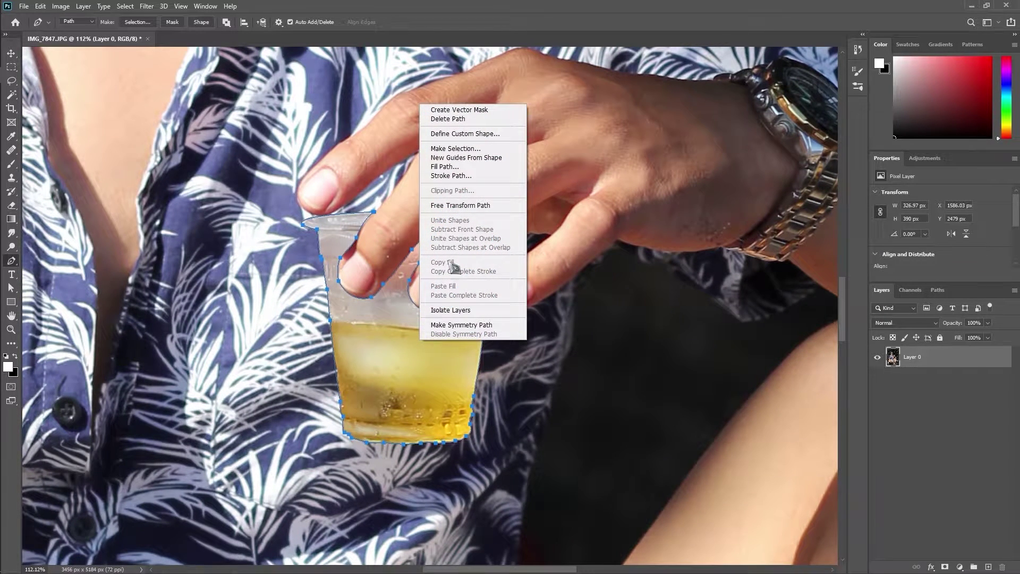
click(460, 155)
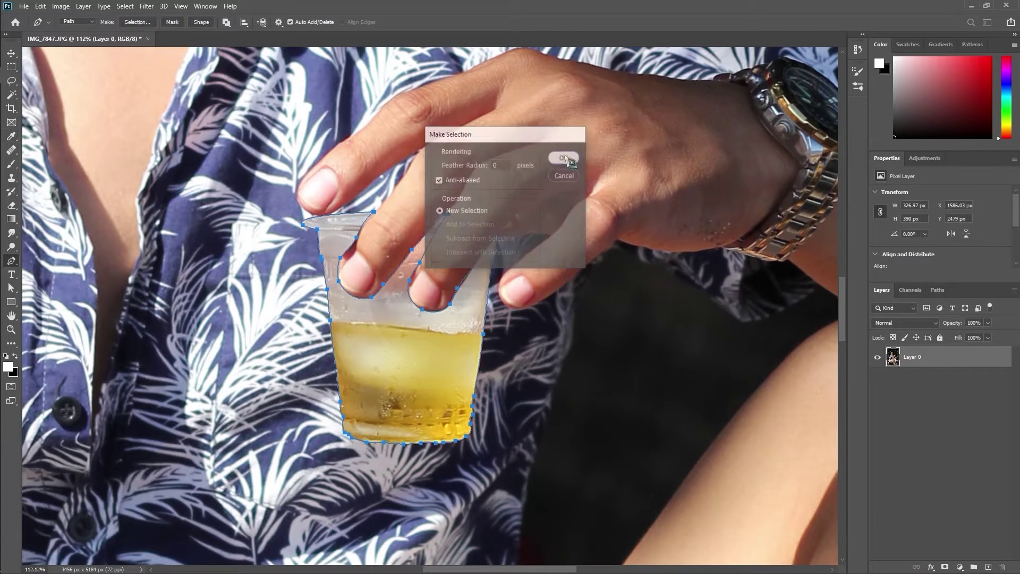
click(565, 158)
Step: Copy the selected cup to a new layer and name the layer "glass"
scroll(505, 288, down, 3)
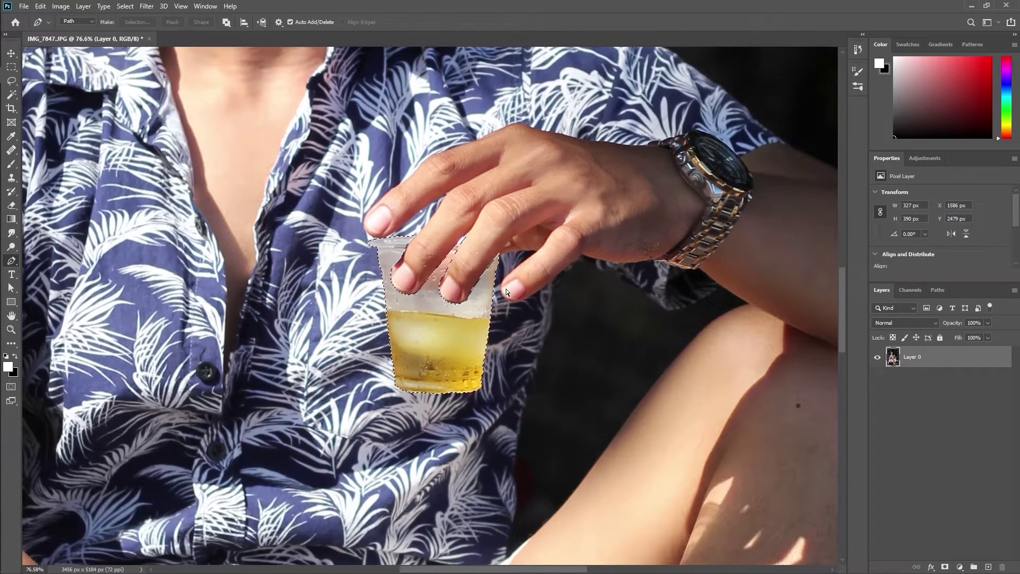
key(ctrl+j)
scroll(411, 283, down, 3)
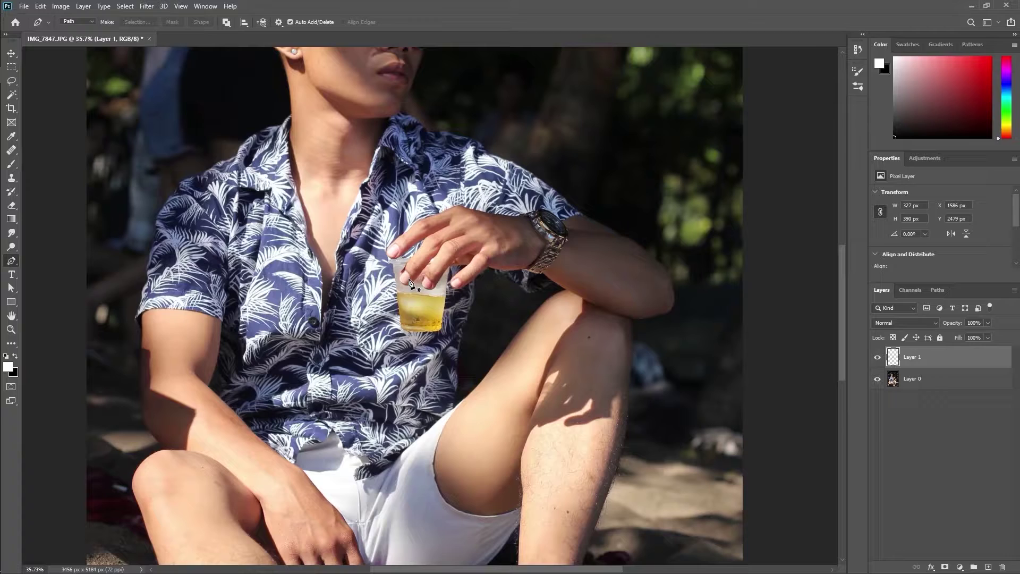
double_click(913, 357)
text(class)
key(Return)
Step: Duplicate the glass layer and set the copy's blend mode to Linear Dodge (Add)
drag(939, 363, 987, 569)
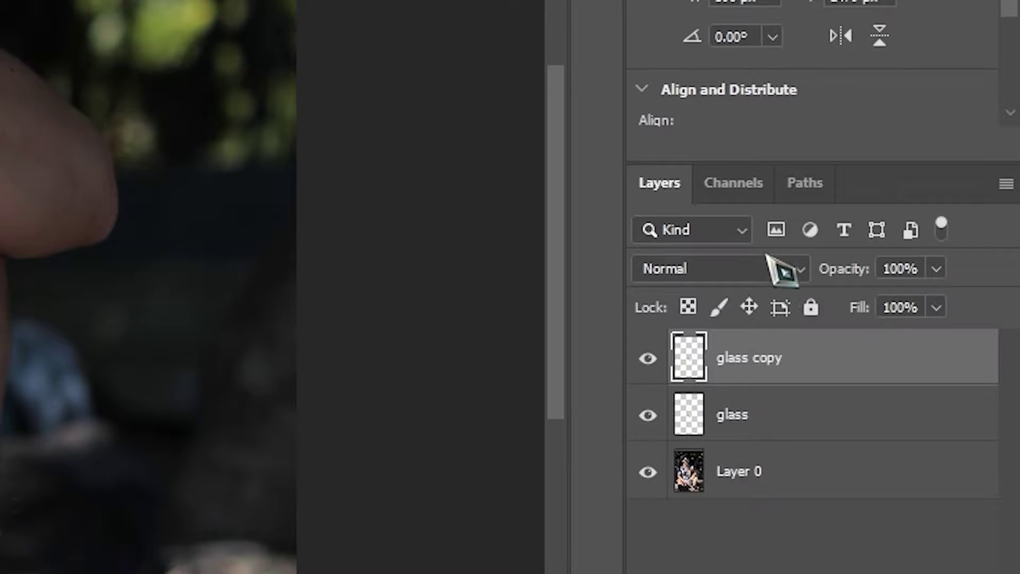
click(924, 324)
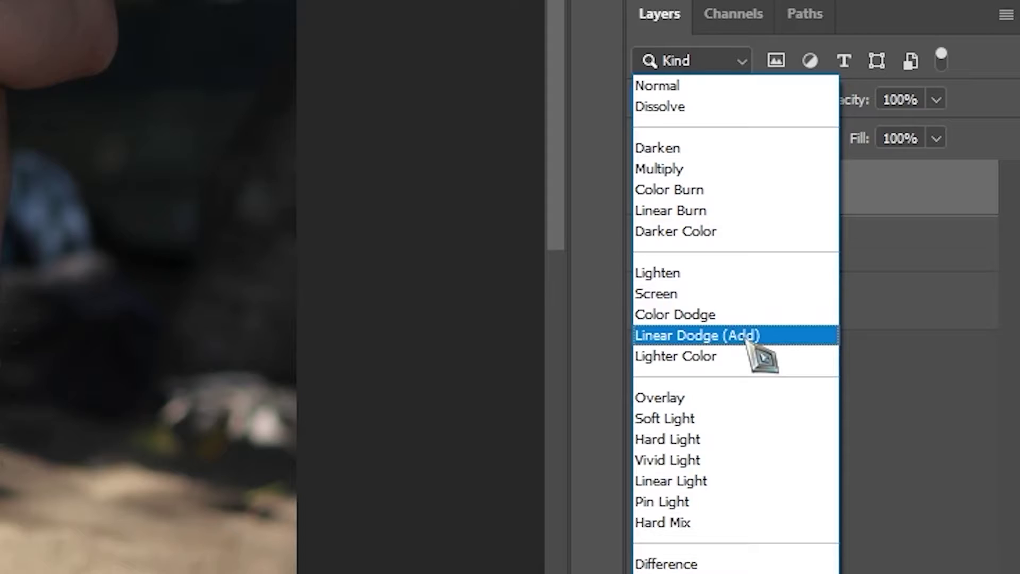
click(741, 425)
Step: Convert the glass copy layer to a smart object and apply a Gaussian Blur with a 5-pixel radius
right_click(815, 171)
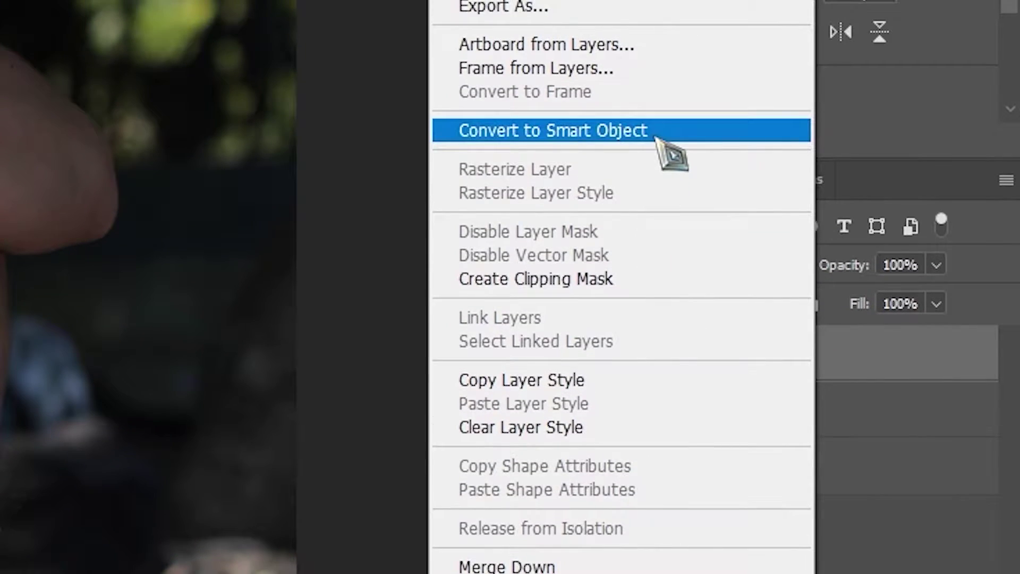
click(657, 138)
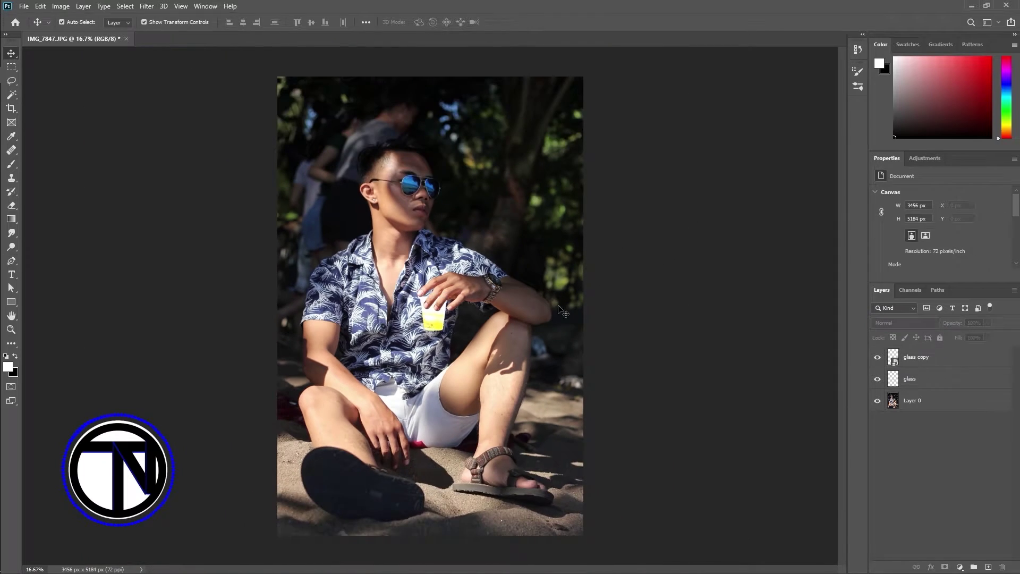
scroll(518, 309, up, 2)
click(915, 357)
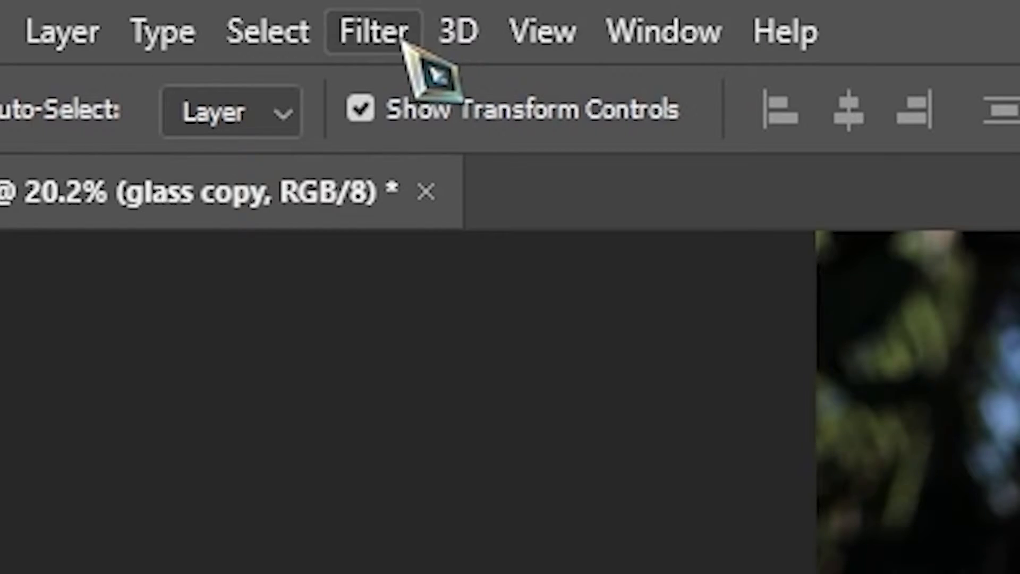
click(402, 41)
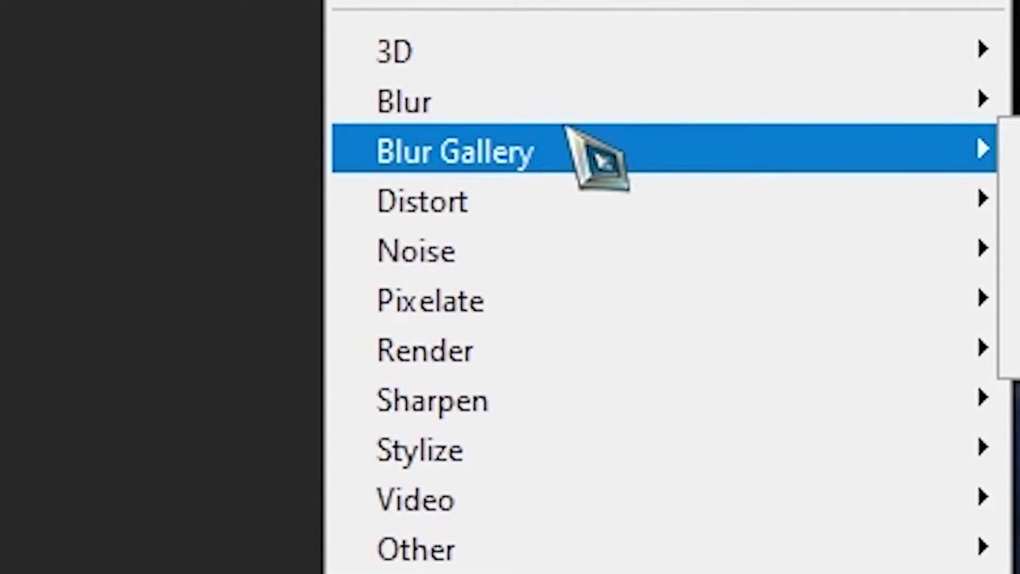
mouse_move(326, 118)
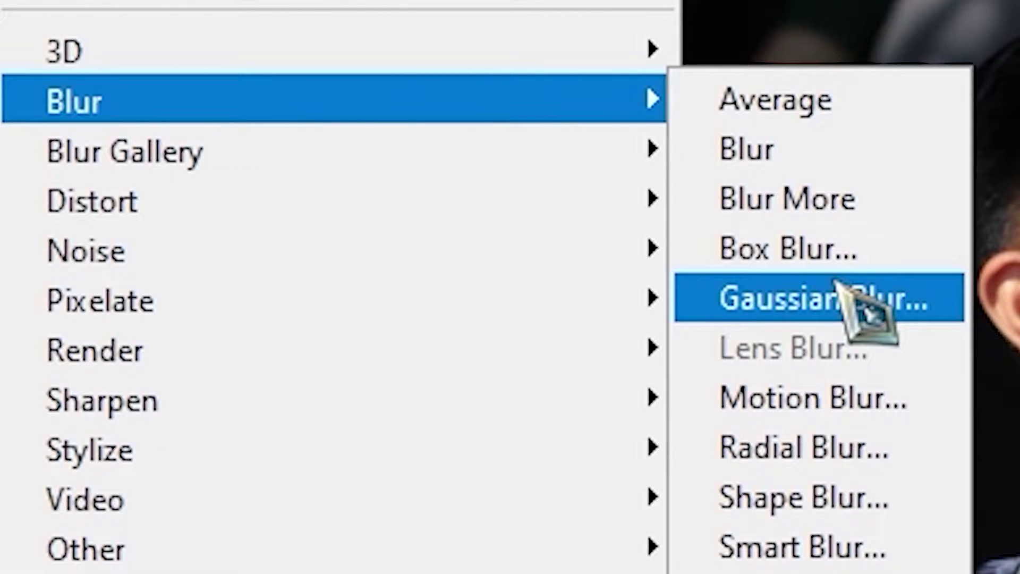
click(837, 282)
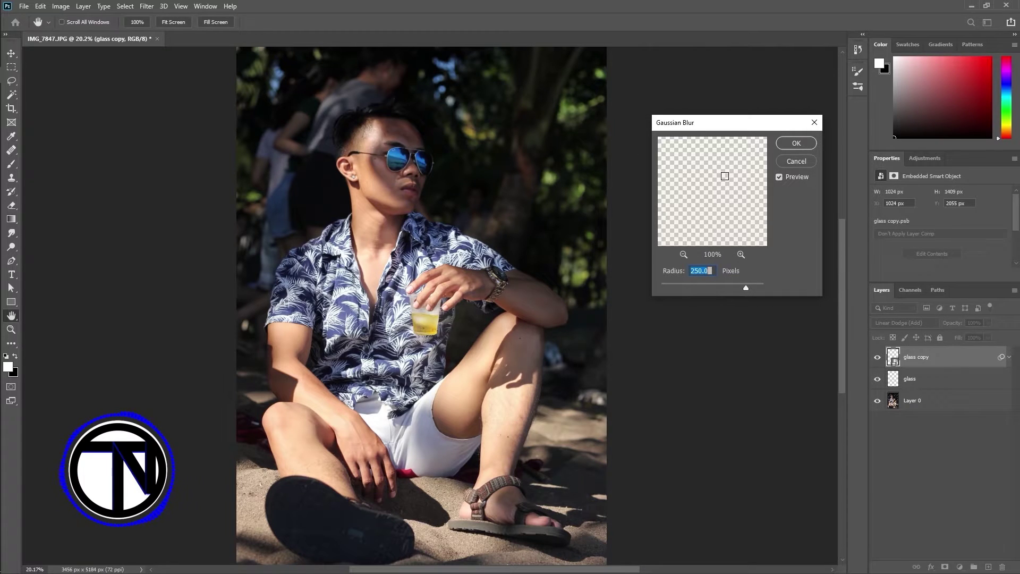
text(5)
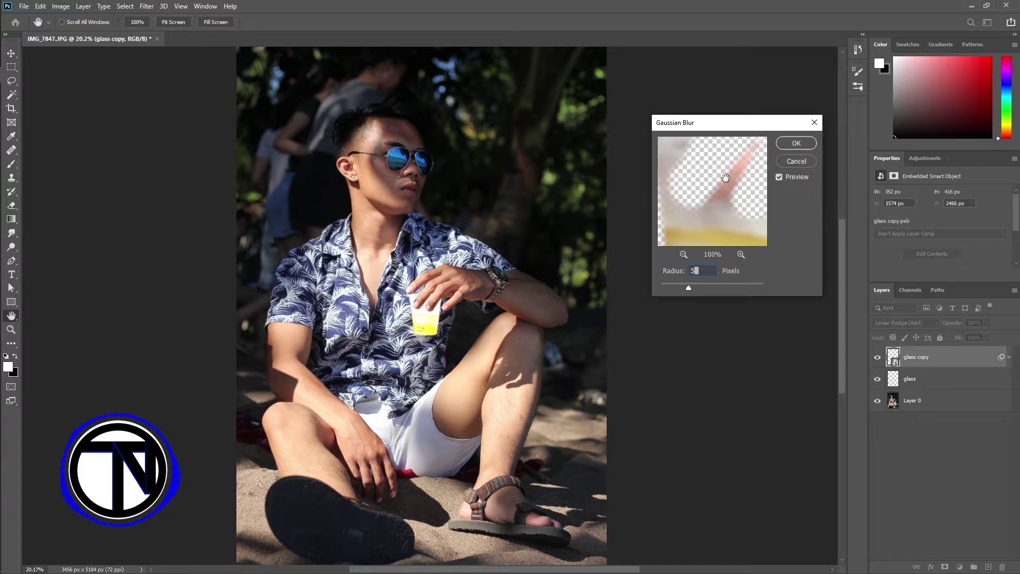
key(Return)
Step: Duplicate the blurred glass copy layer and set the duplicate's Gaussian Blur radius to 100 pixels
key(ctrl+j)
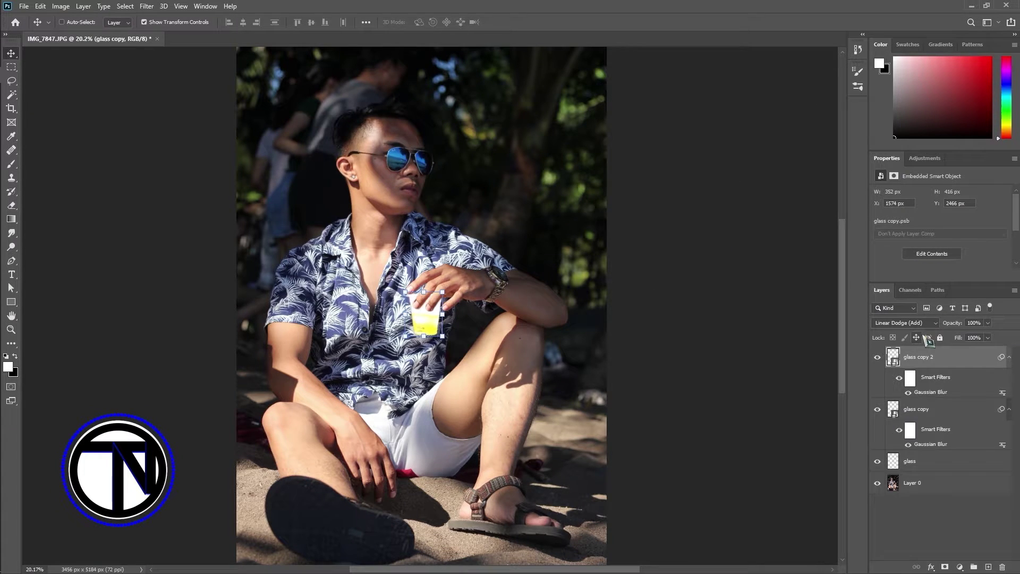
double_click(939, 393)
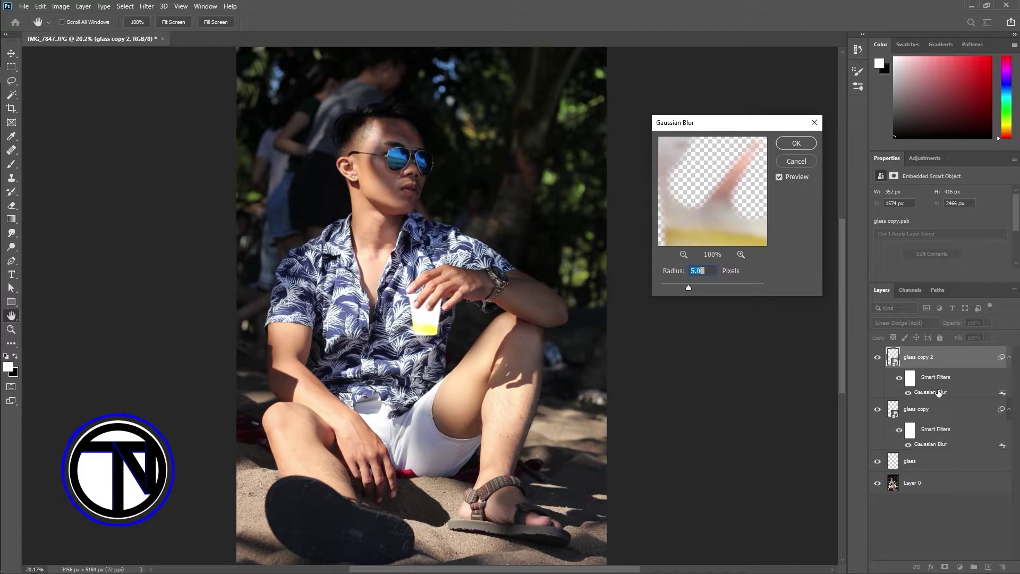
text(100)
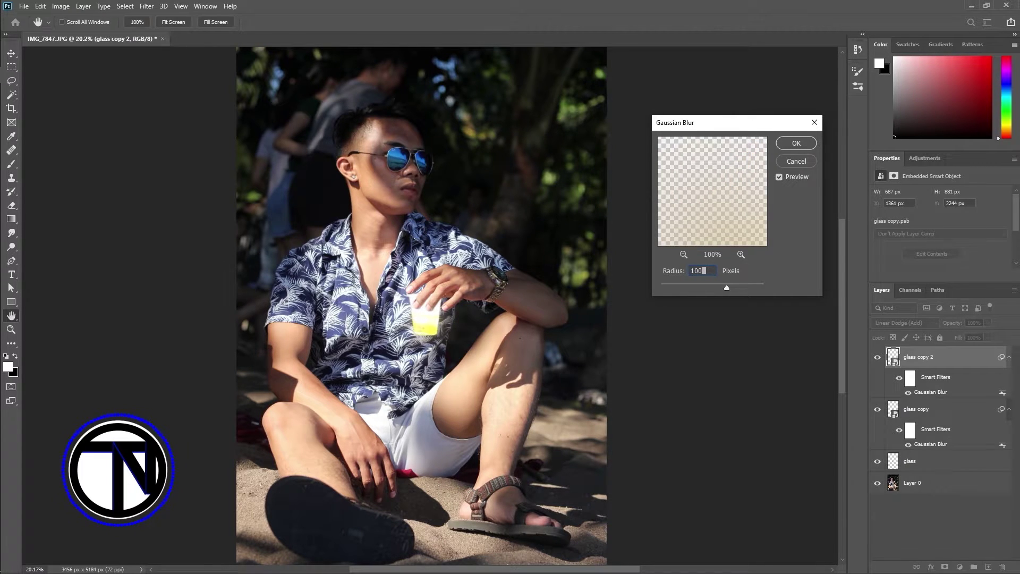
key(Return)
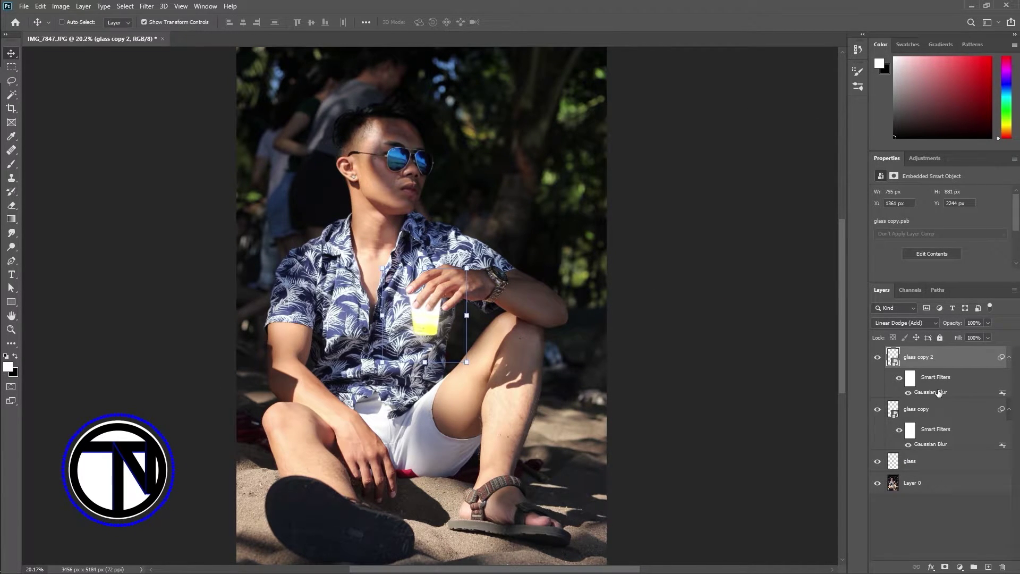
Step: Duplicate the 100-pixel blur layer and set the new duplicate's Gaussian Blur radius to 250 pixels
key(ctrl+j)
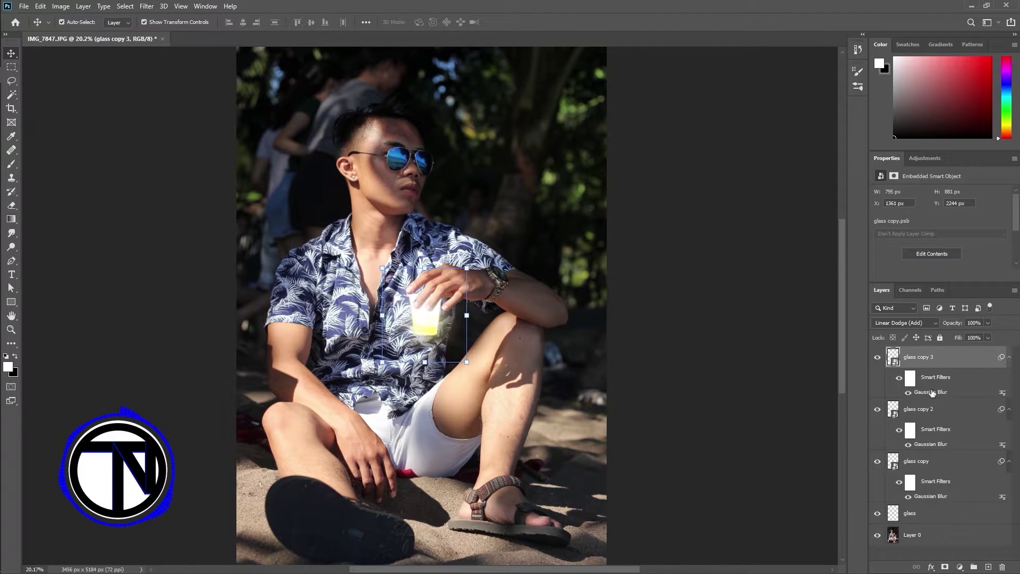
double_click(934, 393)
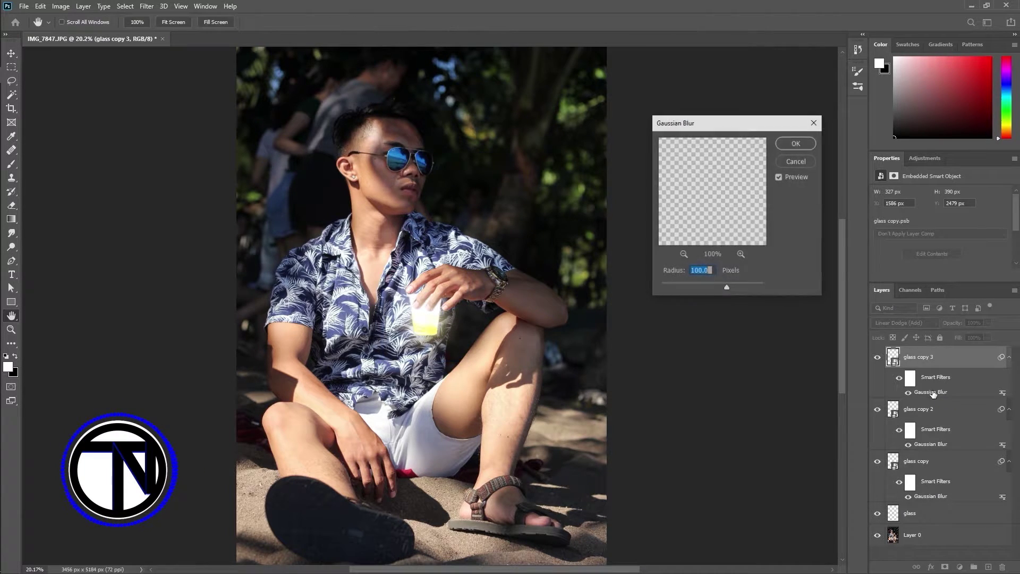
text(25)
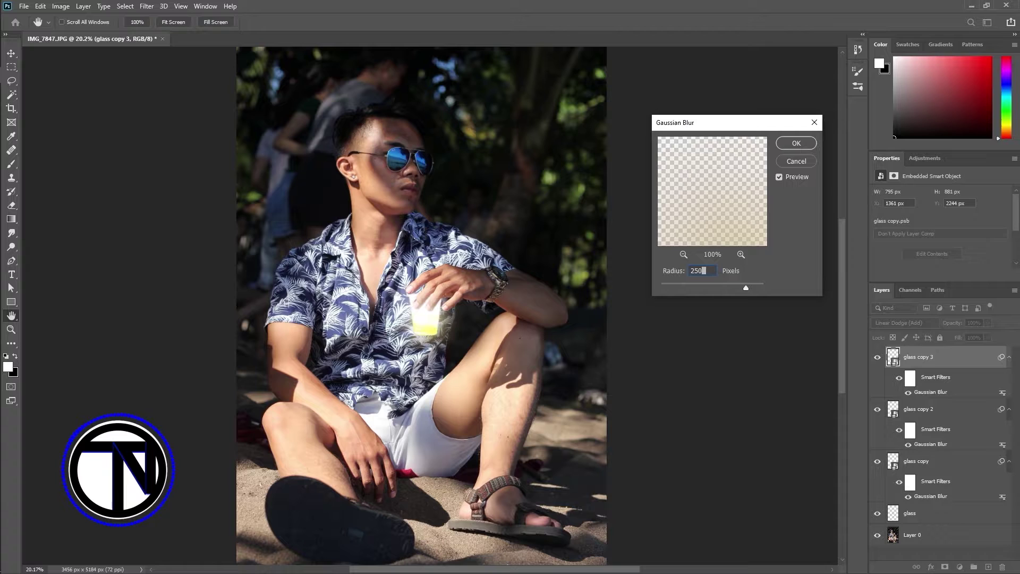
key(Return)
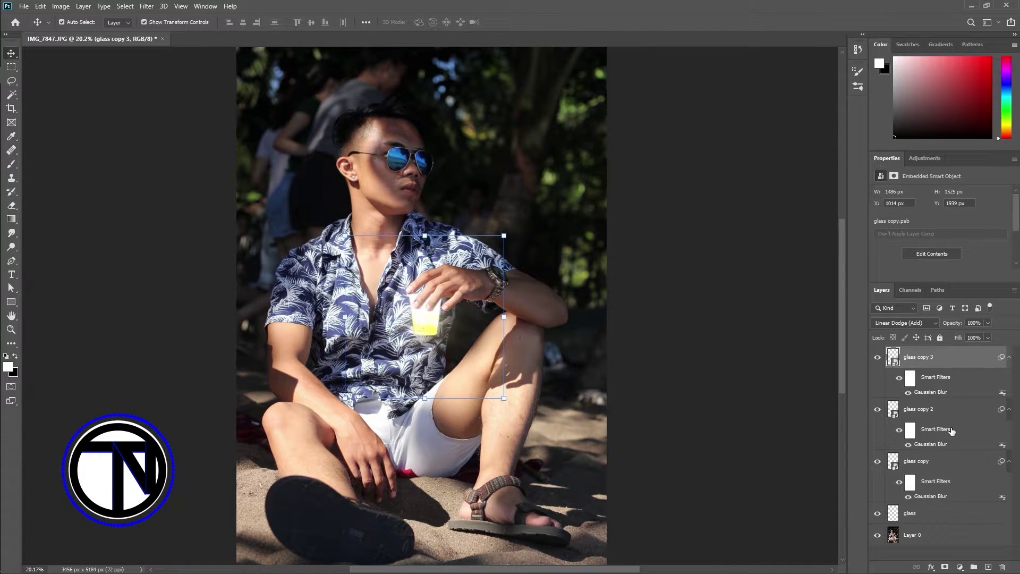
Step: Add a Color Lookup adjustment layer directly above Layer 0
click(925, 536)
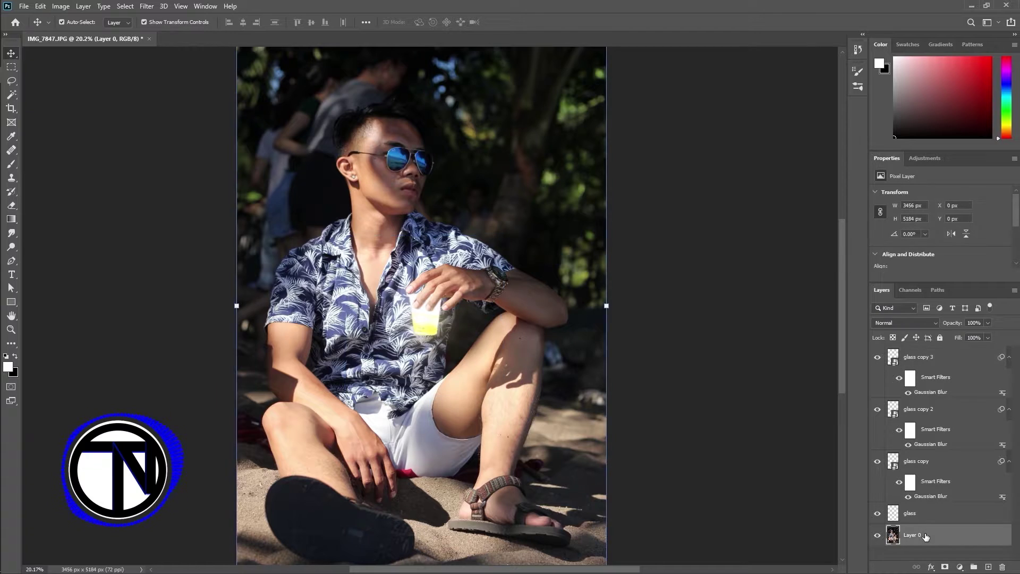
click(959, 567)
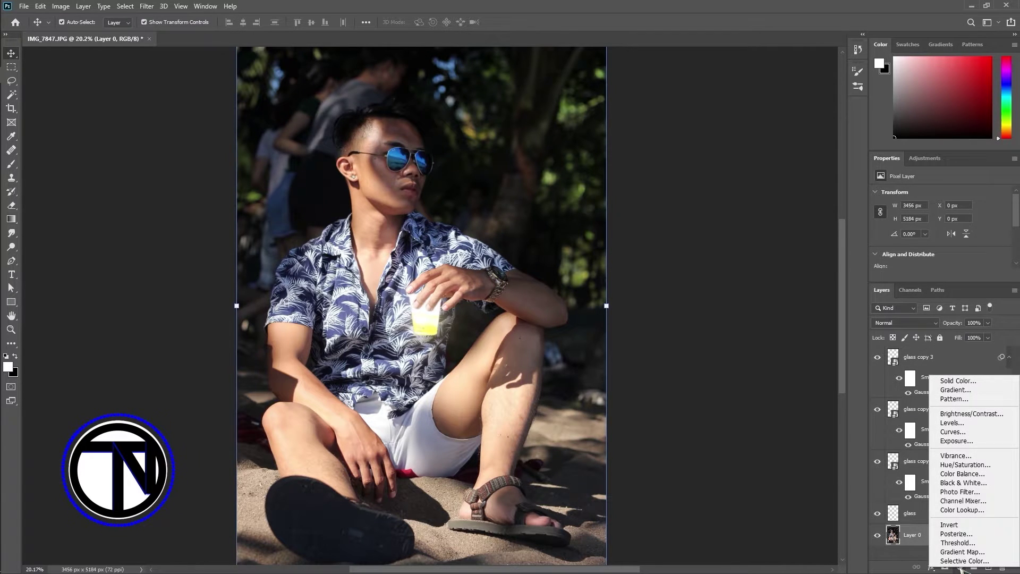
click(962, 509)
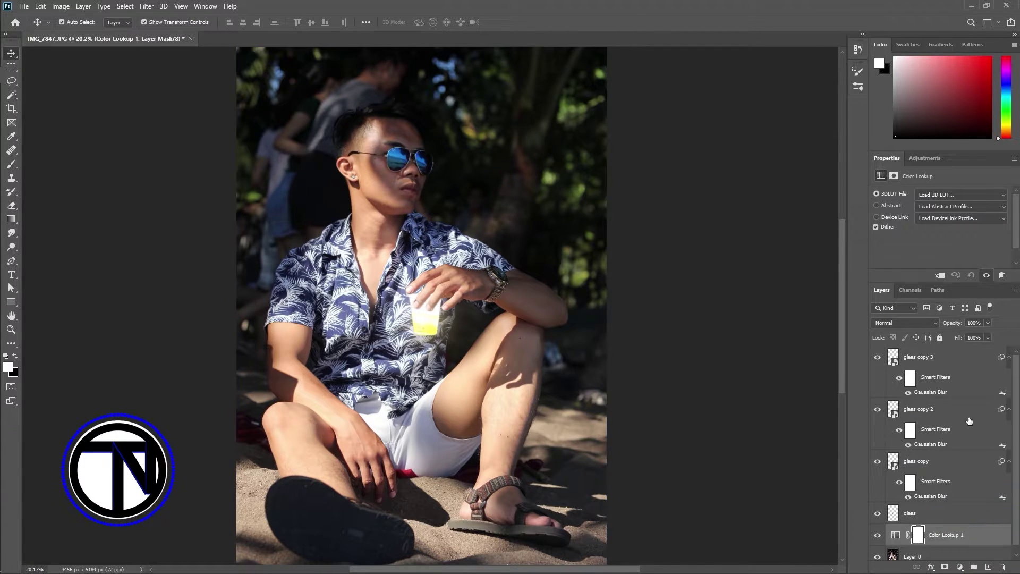
Step: Apply the NightFromDay.CUBE 3D LUT to the Color Lookup adjustment layer
scroll(964, 456, down, 1)
click(972, 194)
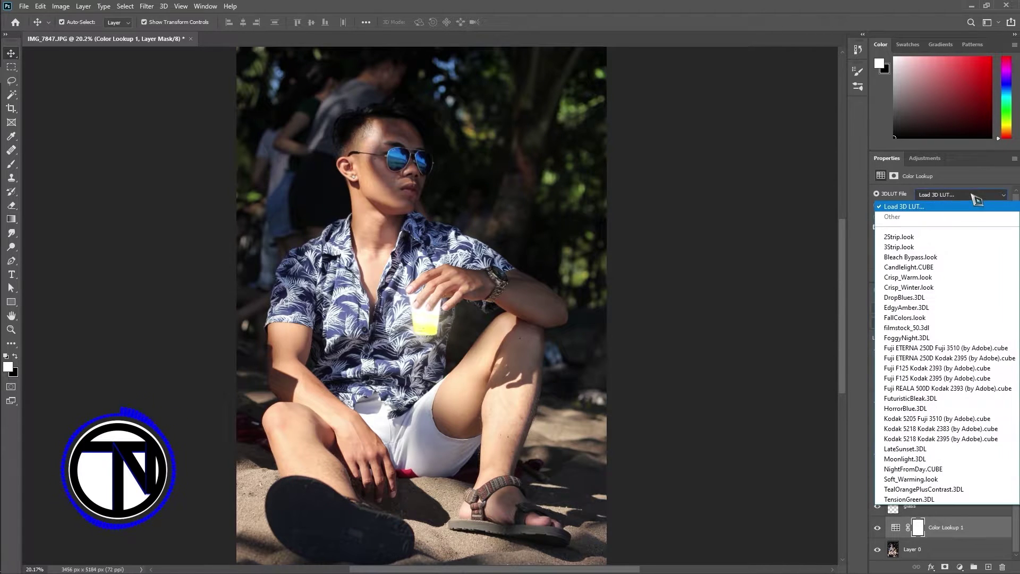
click(923, 469)
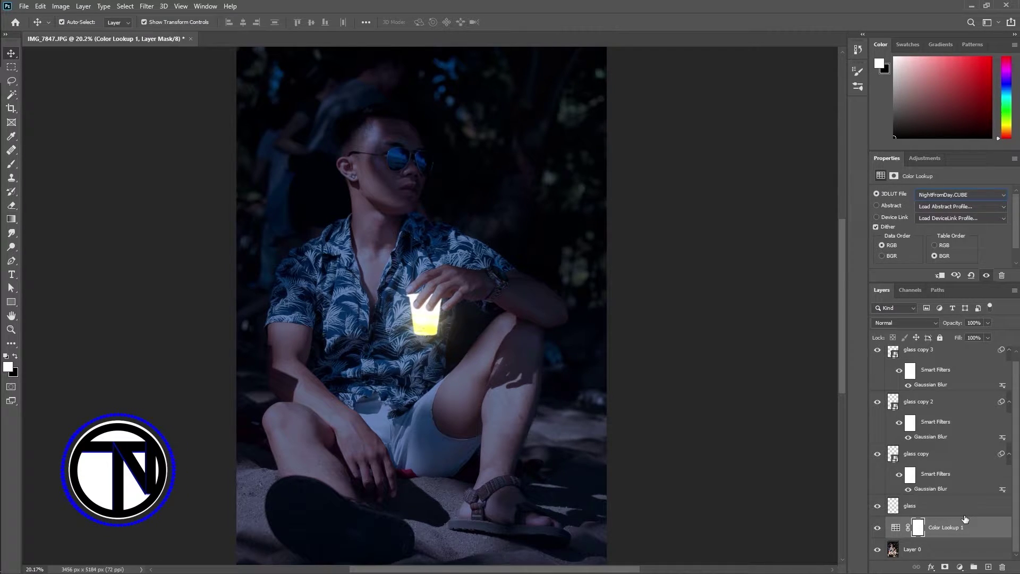
Step: Add a Brightness/Contrast adjustment above the Color Lookup layer, raise its contrast to 100 and lower its brightness
click(961, 566)
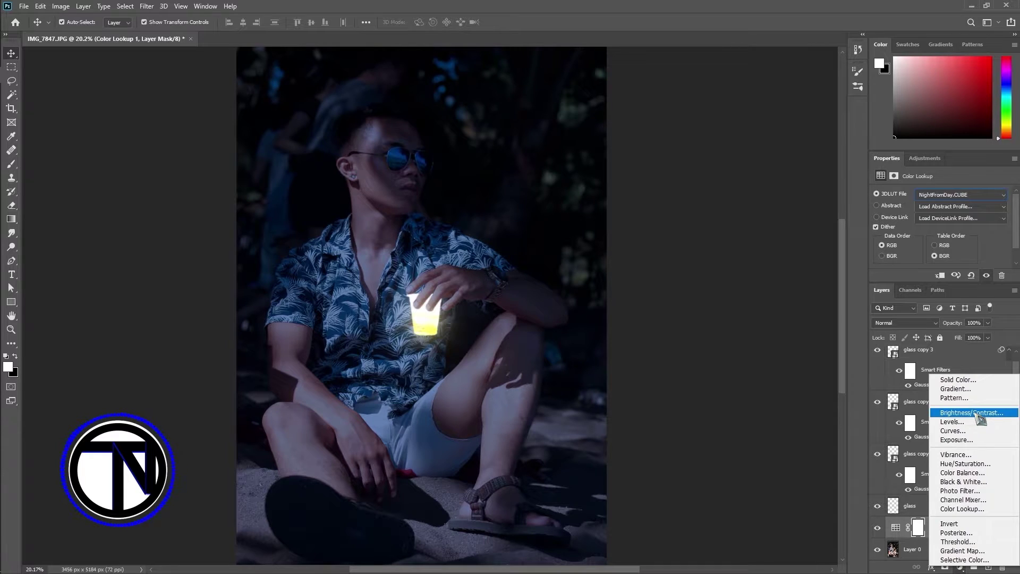
click(979, 416)
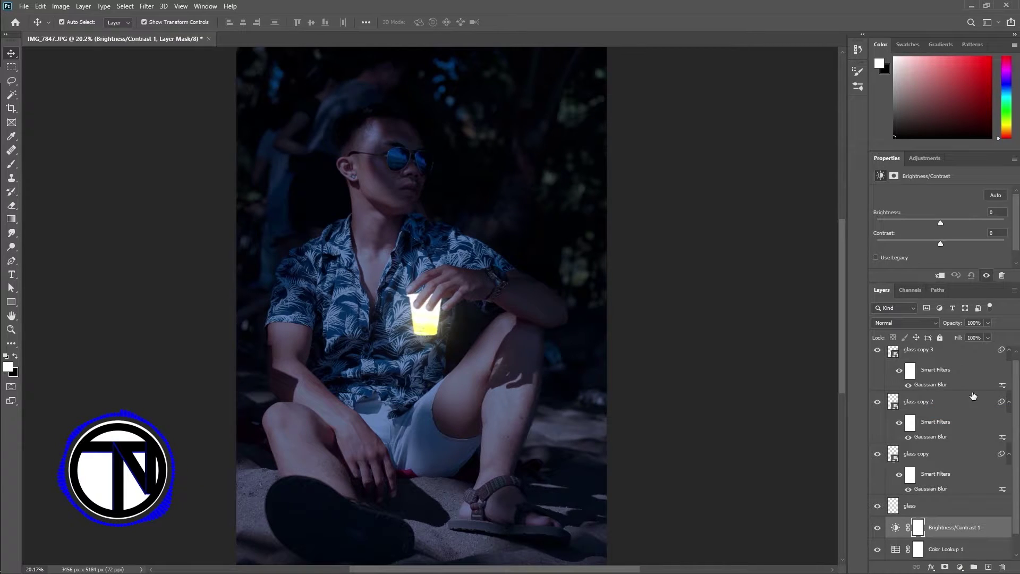
drag(940, 244, 1007, 245)
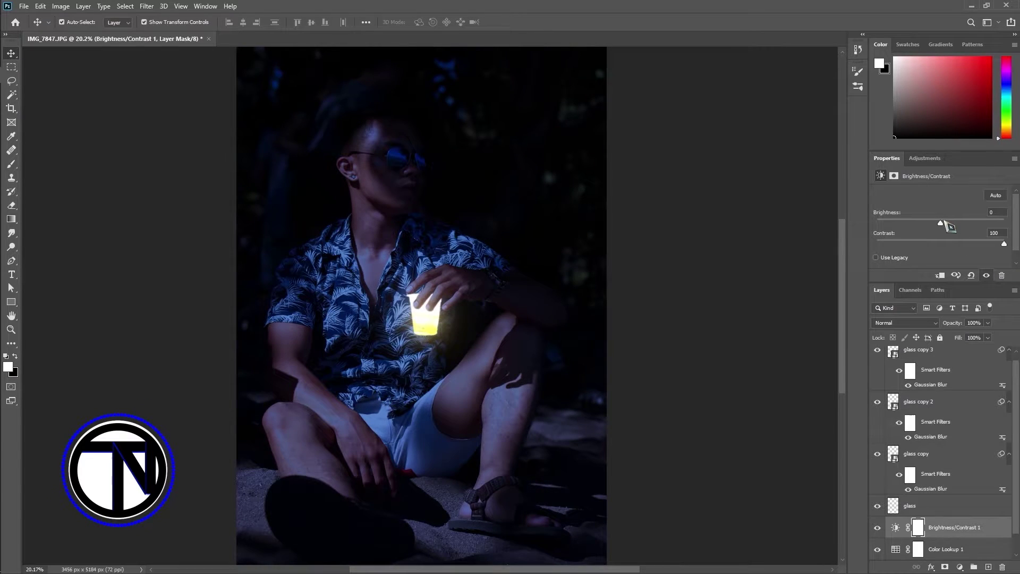
drag(940, 222, 923, 225)
Step: Group the glass layer with its three blurred copies and name the group Glass
click(935, 505)
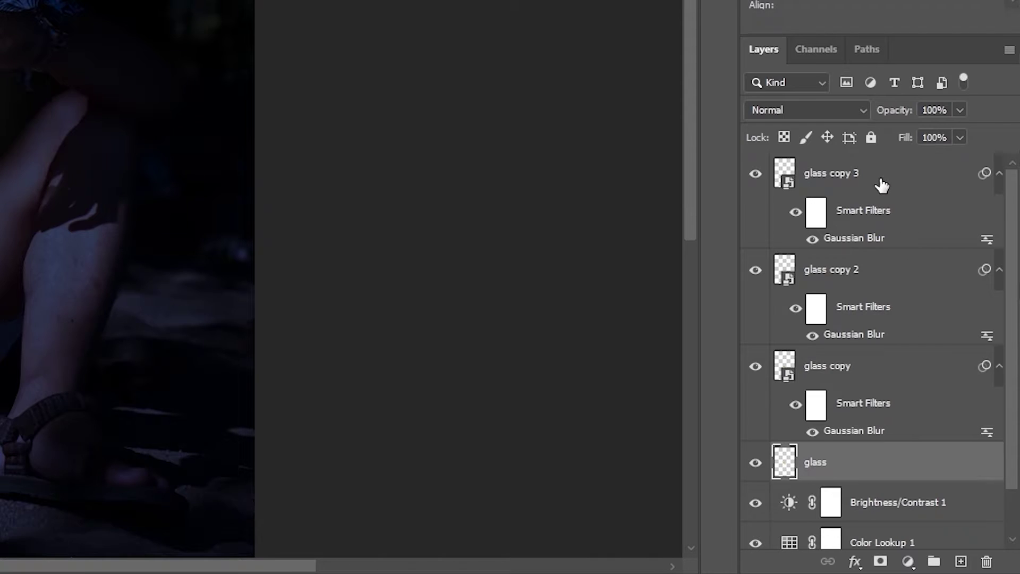
shift+click(943, 354)
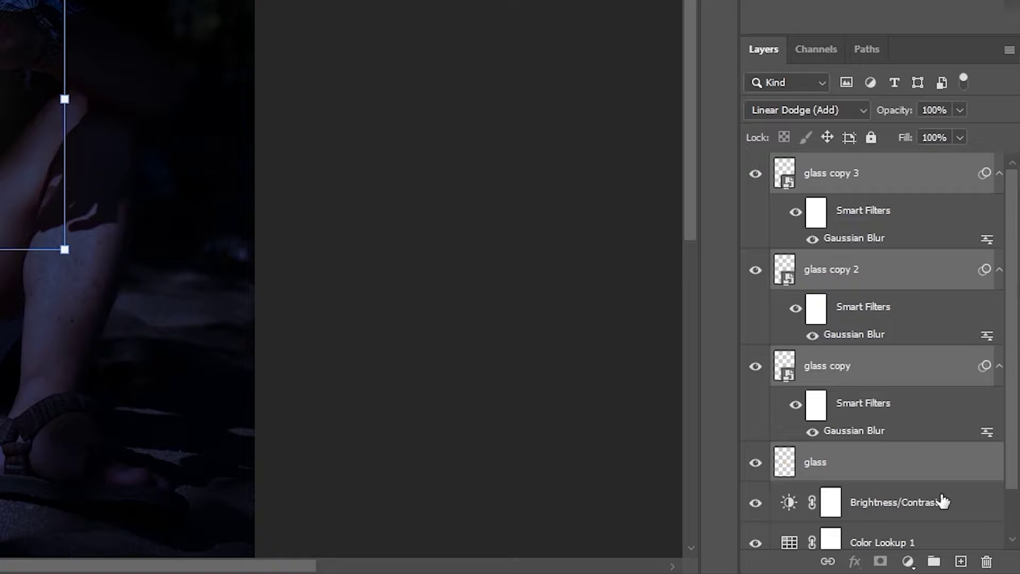
click(935, 562)
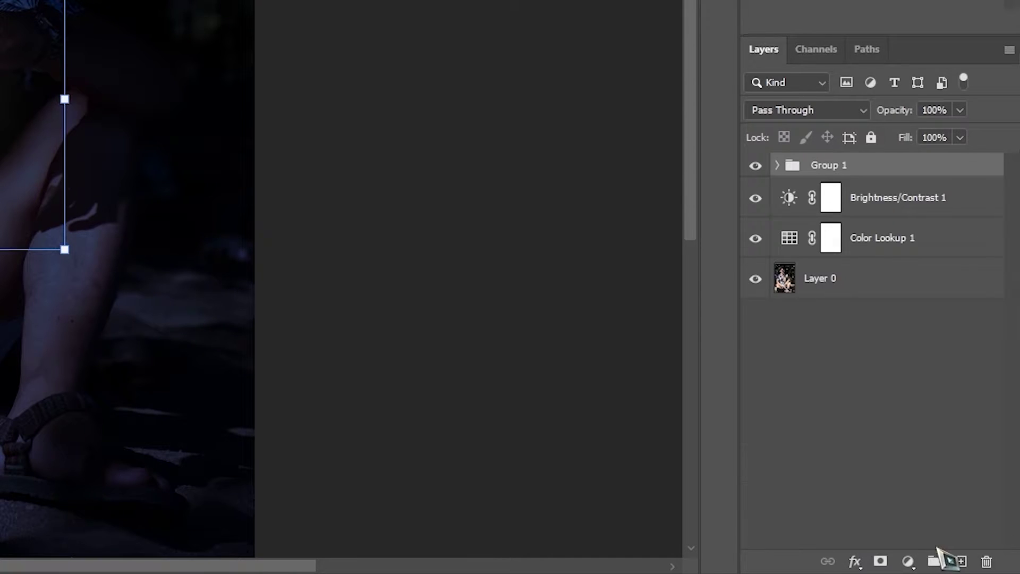
double_click(835, 166)
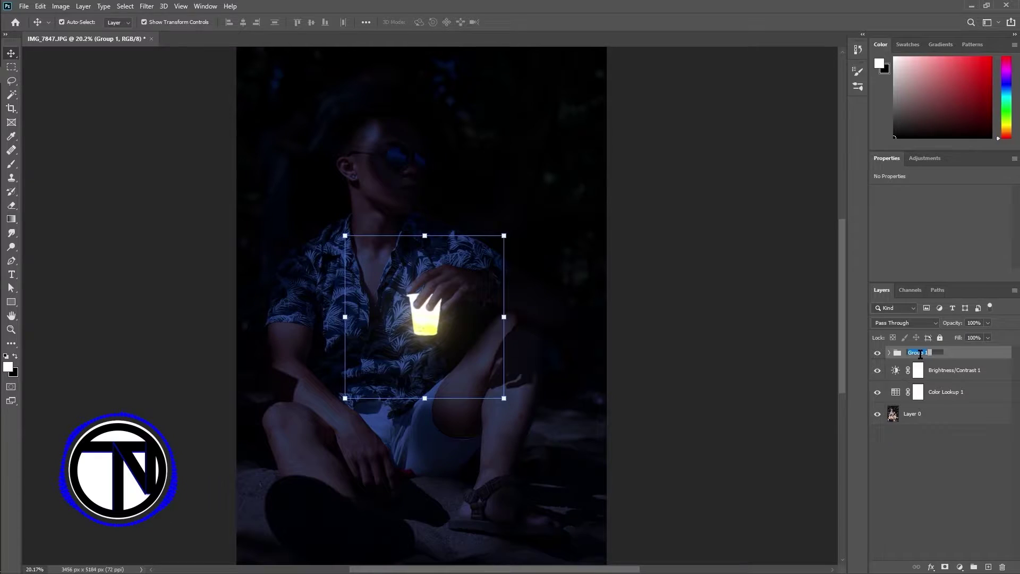
text(Glass)
key(Return)
Step: Start a Pen tool path on Layer 0 along the edge of the watch case facing the hand
click(950, 415)
scroll(473, 257, up, 4)
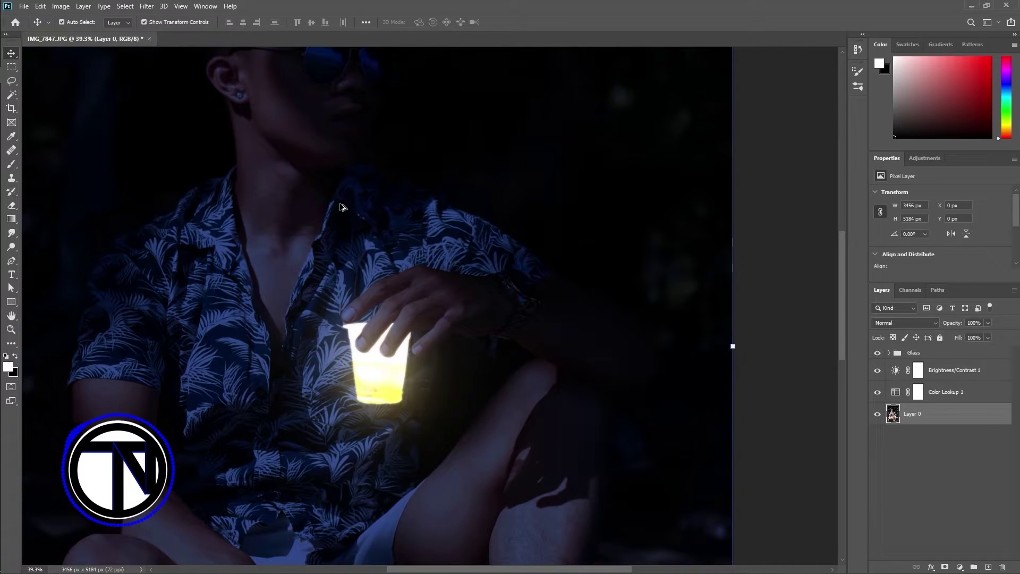
scroll(521, 304, up, 5)
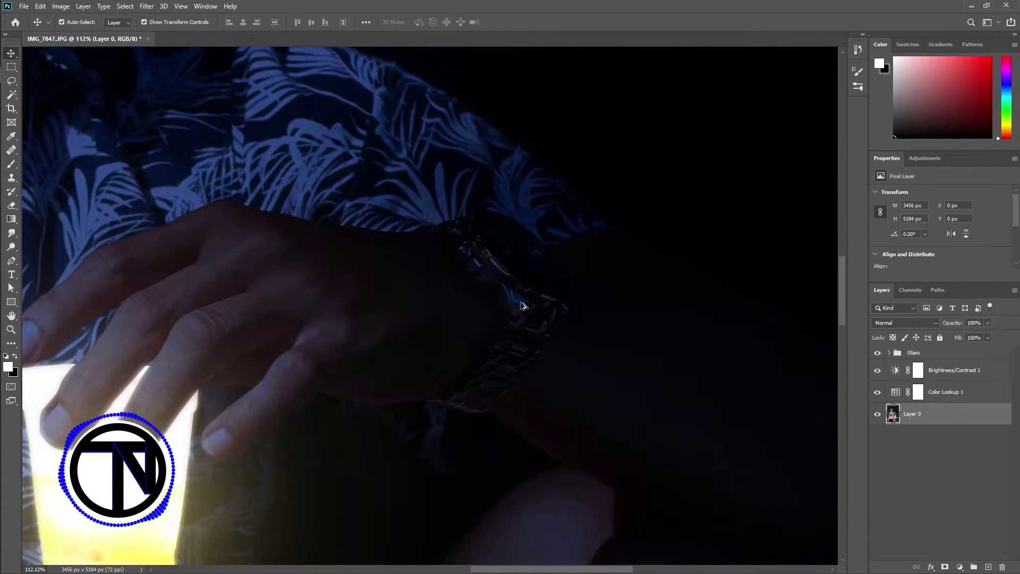
key(p)
scroll(473, 267, up, 4)
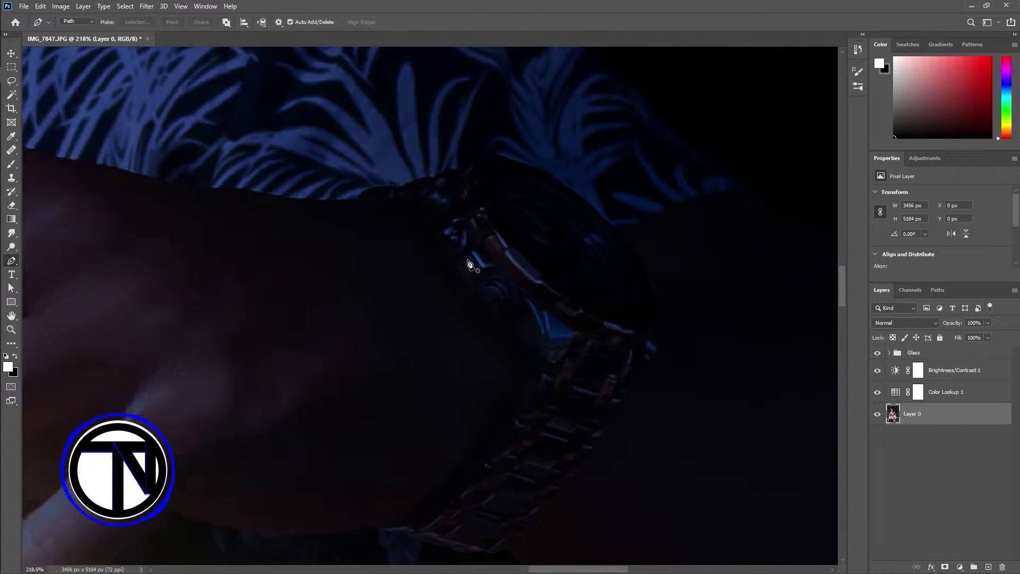
scroll(374, 183, up, 1)
click(344, 176)
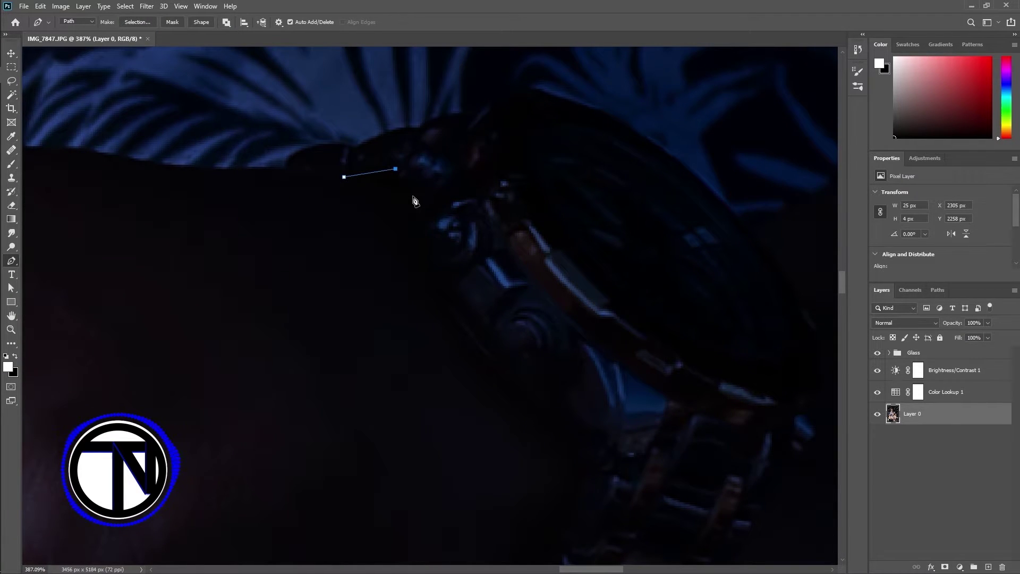
drag(414, 196, 421, 200)
drag(535, 399, 630, 439)
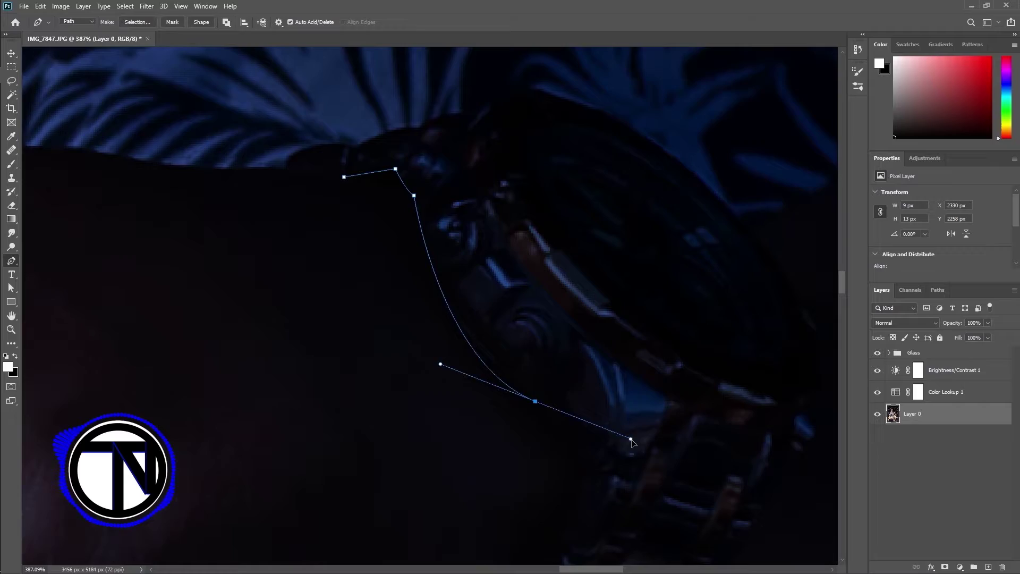
alt+click(532, 399)
Step: With both adjustment layers hidden, continue the path down the bracelet's inner edge to its lower end at the wrist
drag(656, 447, 640, 285)
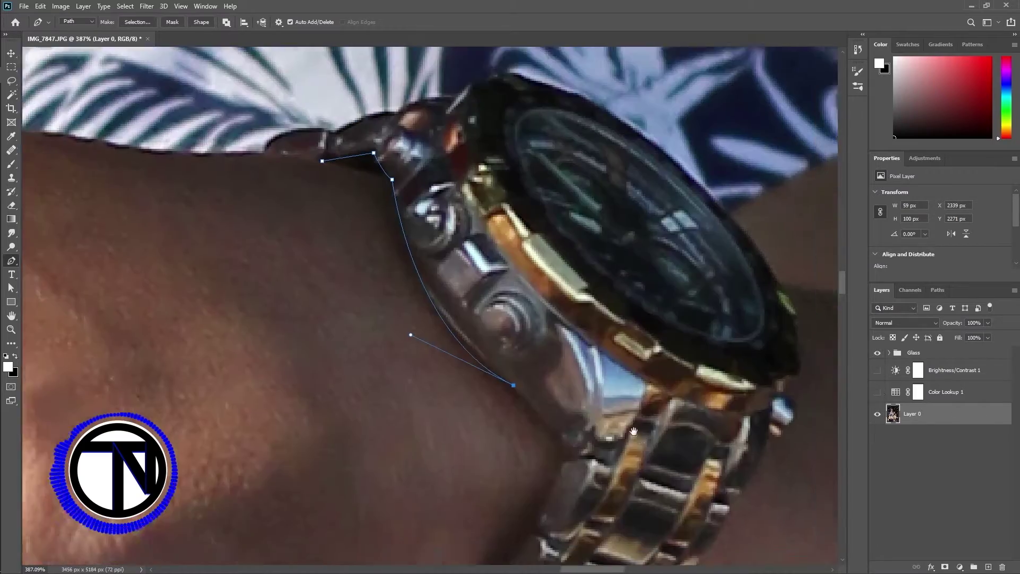
scroll(634, 431, up, 3)
click(600, 435)
drag(645, 224, 650, 225)
drag(602, 318, 592, 331)
alt+click(603, 319)
drag(570, 452, 645, 324)
drag(548, 358, 529, 372)
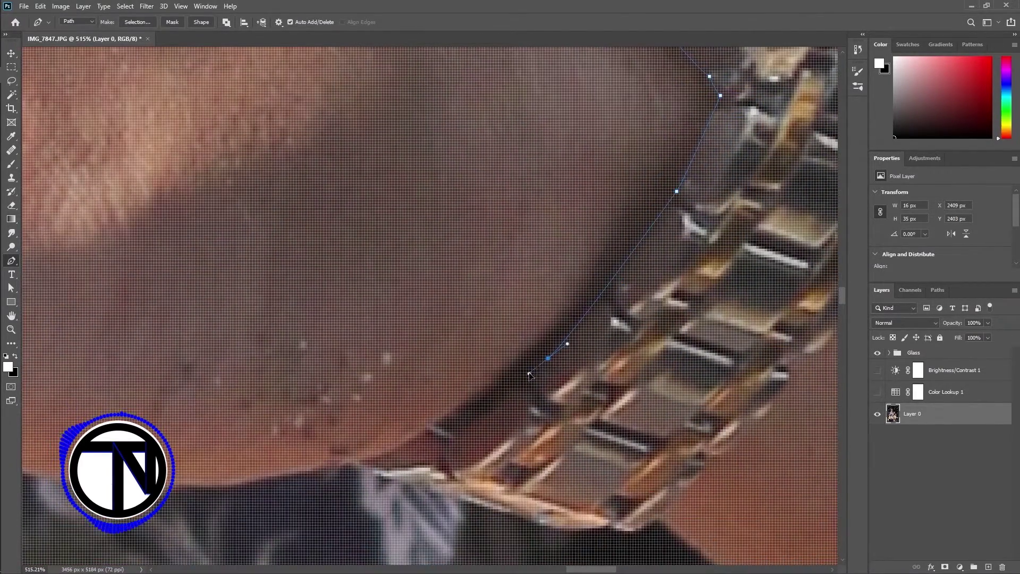
alt+click(547, 358)
drag(457, 432, 425, 428)
alt+click(457, 432)
alt+click(433, 429)
drag(358, 459, 354, 461)
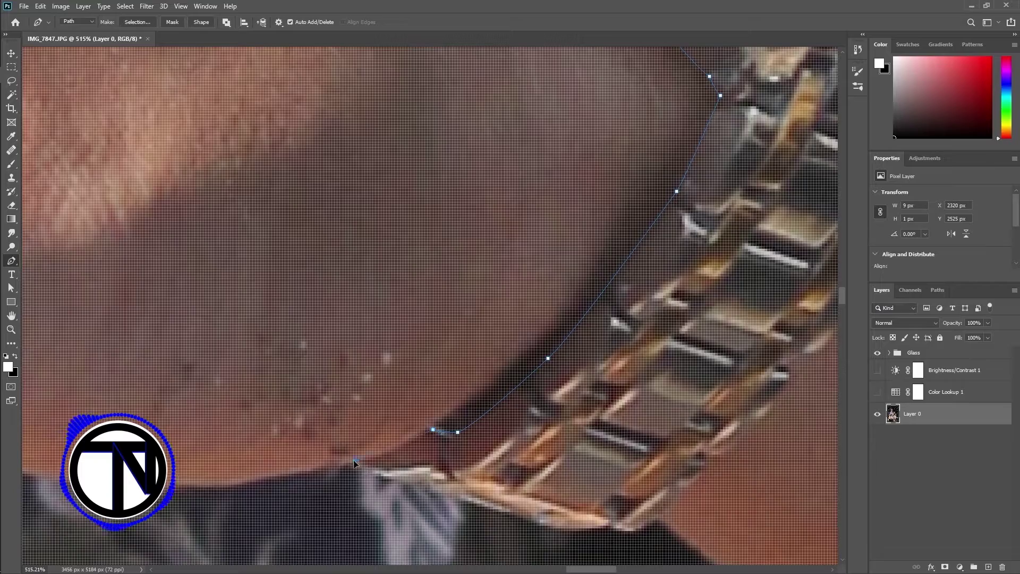
Step: Extend the watch path around the bracelet's lower end and up its outer edge towards the case
drag(453, 485, 453, 485)
alt+click(425, 484)
drag(605, 524, 434, 523)
alt+click(605, 525)
drag(636, 296, 709, 179)
alt+click(636, 296)
drag(745, 243, 560, 441)
drag(575, 281, 610, 202)
alt+click(575, 281)
drag(613, 243, 618, 189)
alt+click(600, 216)
alt+click(610, 194)
Step: Trace around the watch's dial and upper links, closing the path at its starting point
drag(638, 155, 601, 376)
drag(543, 269, 650, 461)
alt+click(542, 269)
drag(397, 237, 220, 256)
alt+click(398, 237)
alt+click(286, 207)
alt+click(236, 235)
drag(222, 321, 337, 342)
drag(267, 280, 60, 379)
alt+click(268, 280)
alt+click(180, 307)
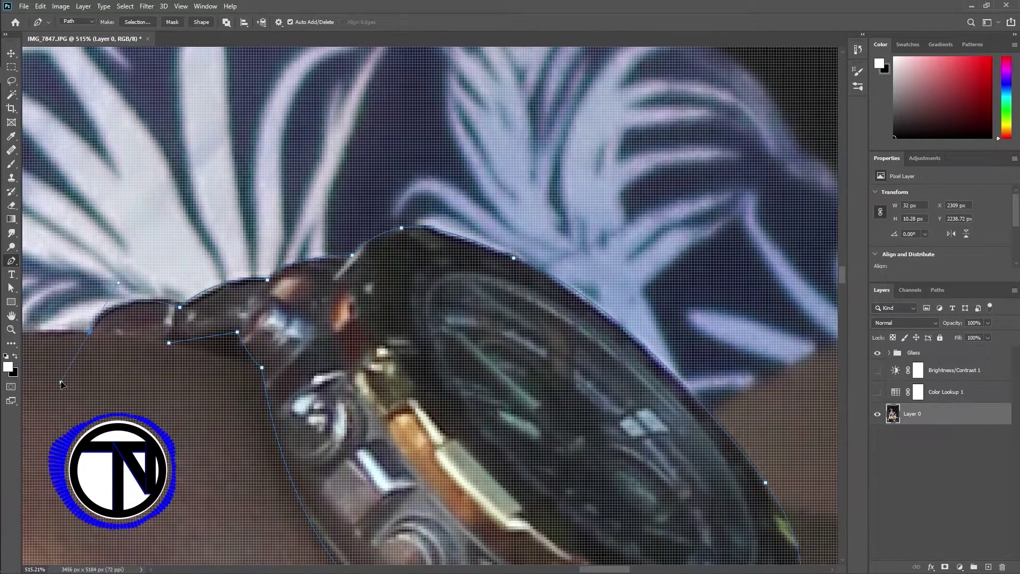
alt+click(89, 331)
click(169, 343)
Step: Turn the watch path into a selection, copy it to a new layer and name that layer watch
scroll(380, 360, down, 8)
drag(448, 424, 457, 351)
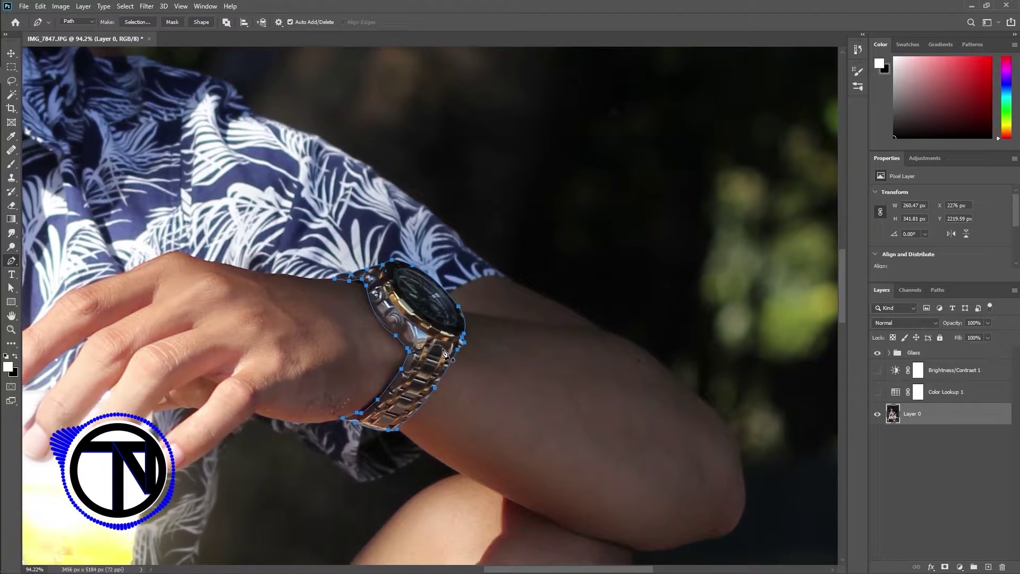
key(ctrl+Return)
key(ctrl+j)
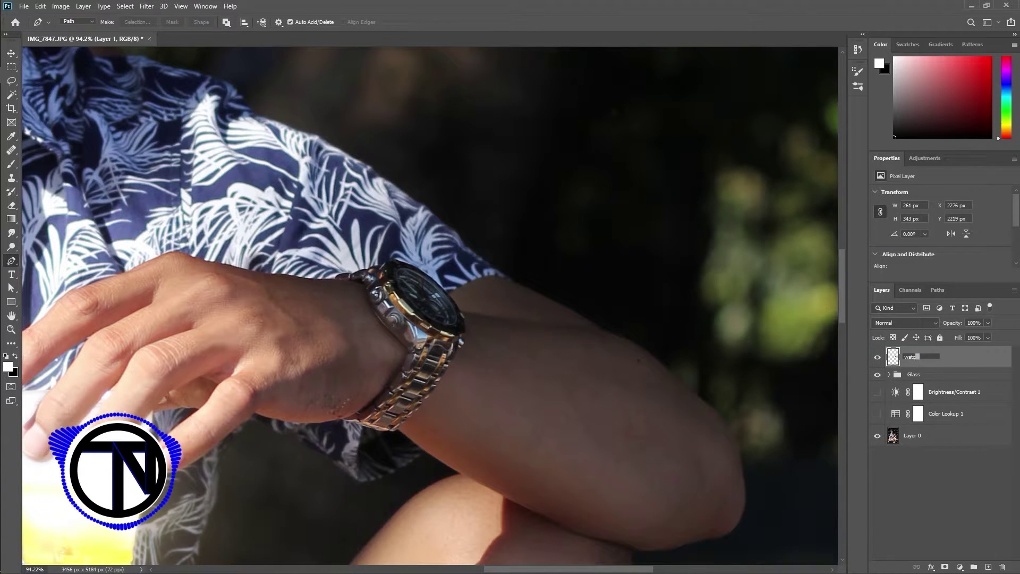
text(h)
key(Return)
Step: Duplicate the watch layer, set the copy's blend mode to Linear Dodge (Add) and convert it to a smart object
scroll(553, 357, down, 5)
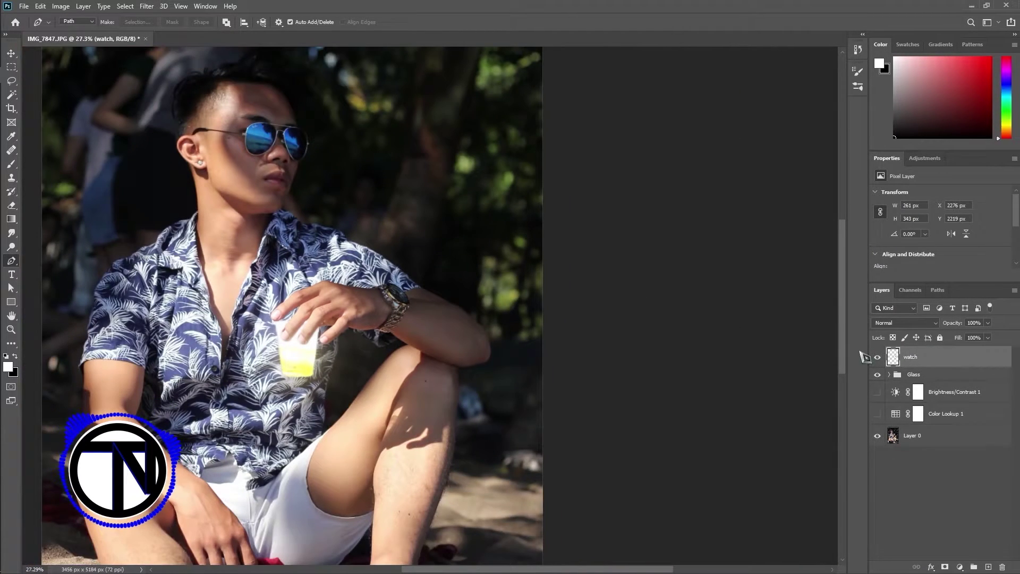
drag(460, 324, 537, 338)
key(ctrl+j)
click(931, 323)
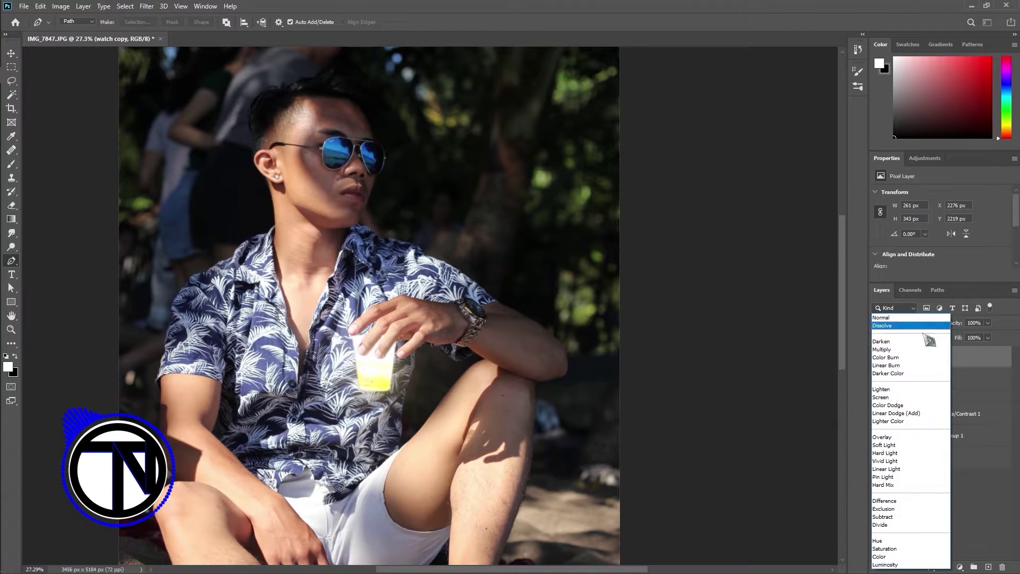
click(915, 417)
right_click(957, 367)
click(881, 271)
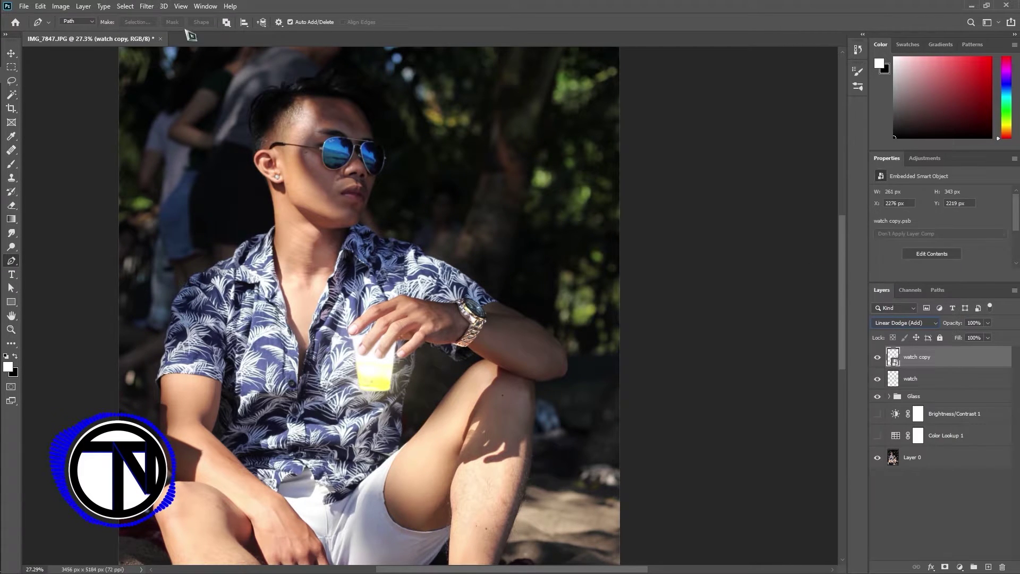
Step: Apply a Gaussian Blur smart filter to the watch copy layer
click(147, 6)
mouse_move(191, 130)
click(300, 165)
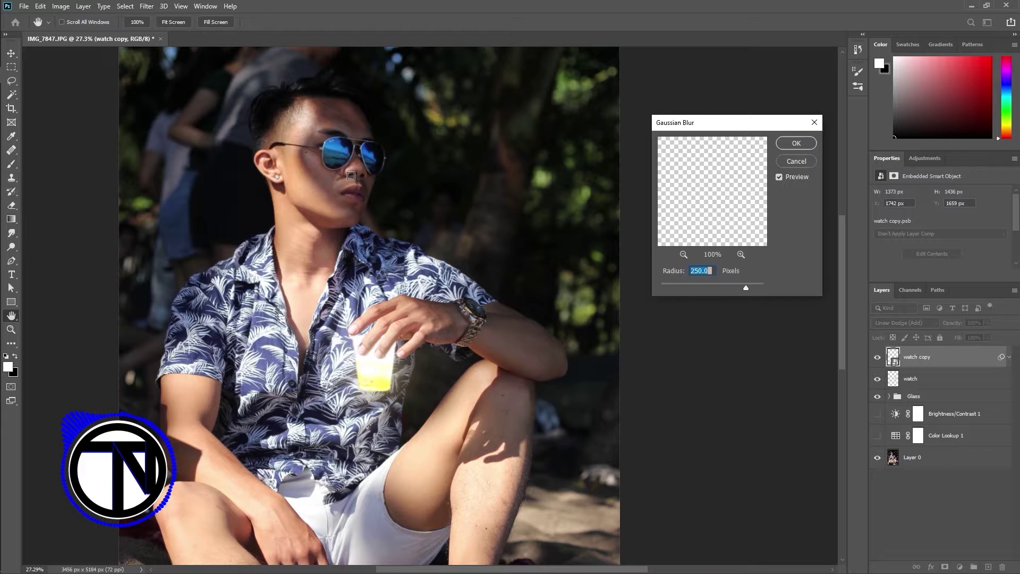
key(Return)
Step: Duplicate the blurred watch copy and set the duplicate's Gaussian Blur radius to 80 pixels
key(ctrl+j)
double_click(943, 392)
text(80)
key(Return)
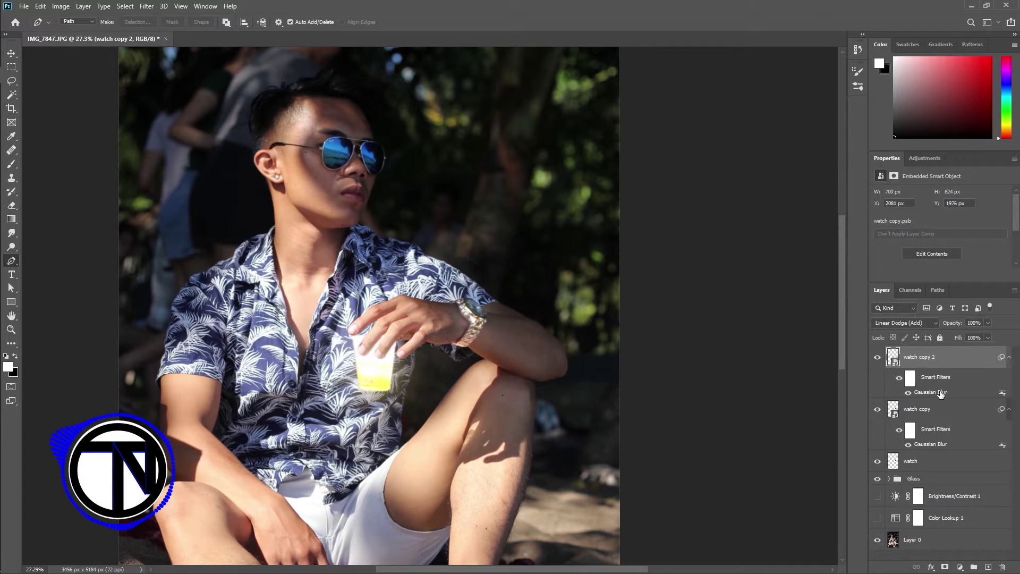
Step: Duplicate the 80-pixel watch blur layer and set the new duplicate's Gaussian Blur radius to 250 pixels
key(ctrl+j)
double_click(930, 392)
key(Return)
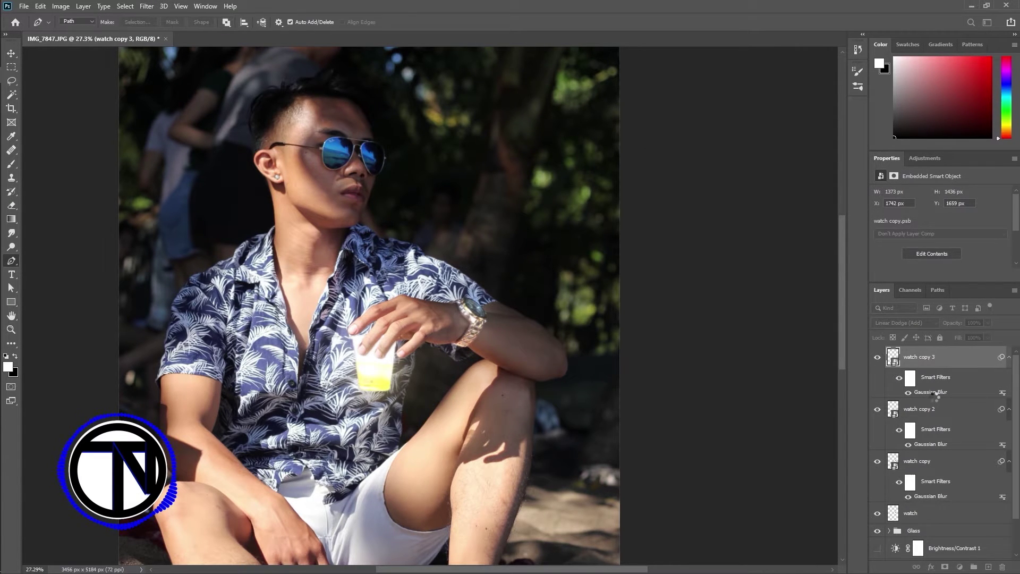
Step: Group the watch layer with its three blurred copies and name the group watch
scroll(491, 287, down, 3)
scroll(412, 211, up, 3)
shift+click(949, 514)
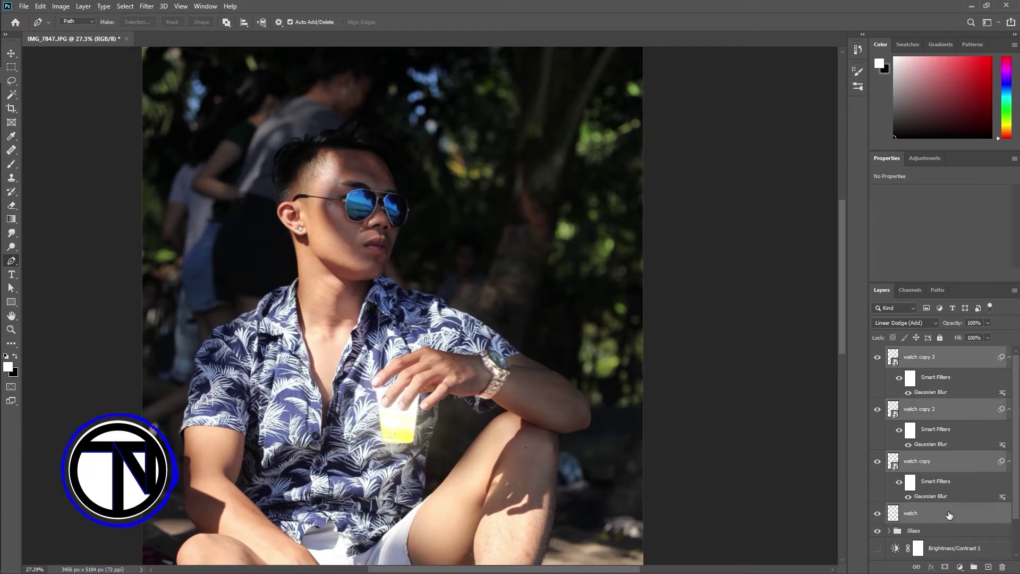
key(ctrl+g)
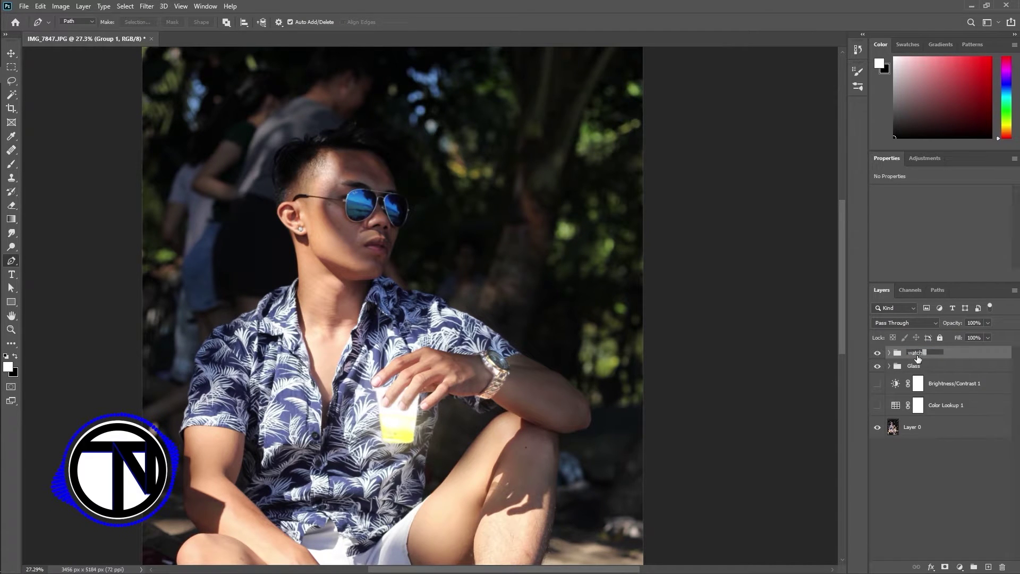
key(Return)
Step: Trace a closed Pen tool path on Layer 0 around the left lens of the sunglasses
click(912, 427)
scroll(426, 204, up, 7)
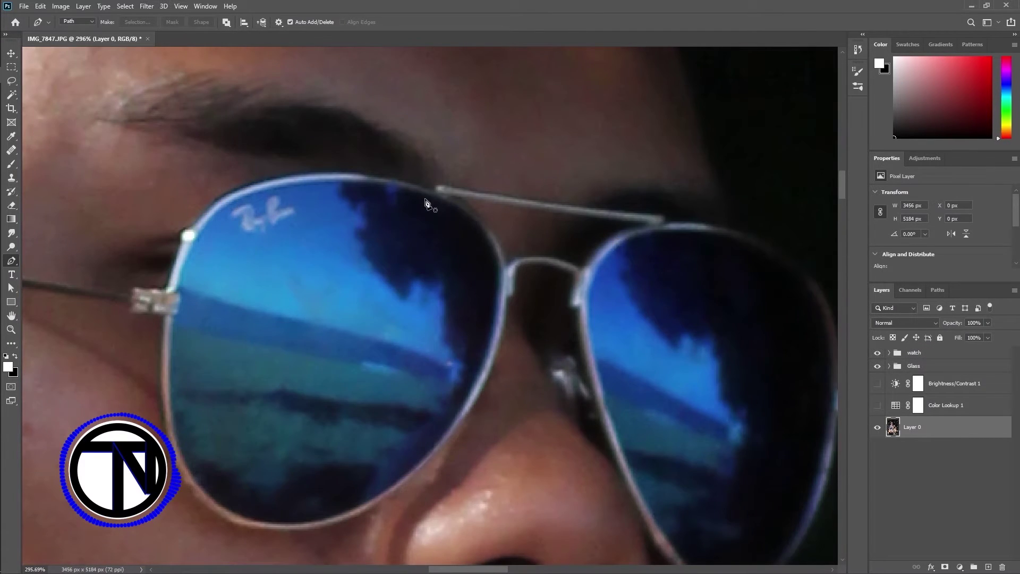
click(427, 194)
drag(137, 288, 139, 289)
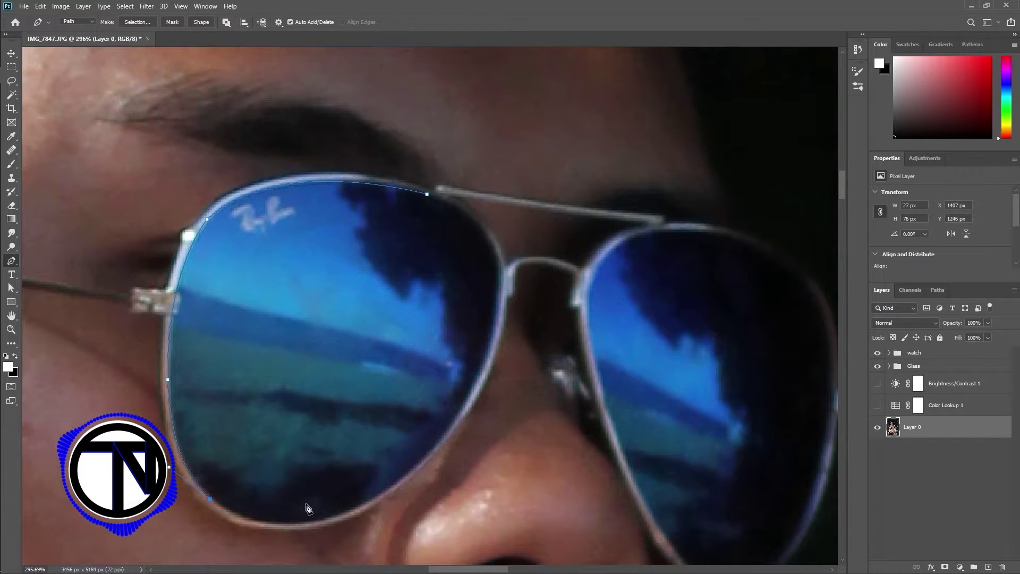
drag(352, 509, 465, 403)
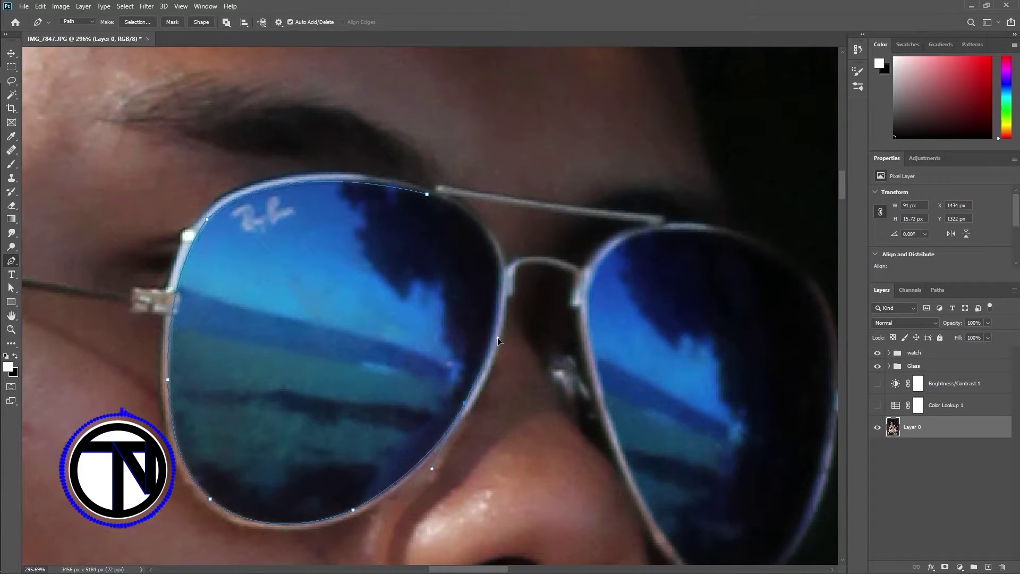
drag(497, 257, 489, 171)
alt+click(497, 257)
drag(427, 193, 369, 185)
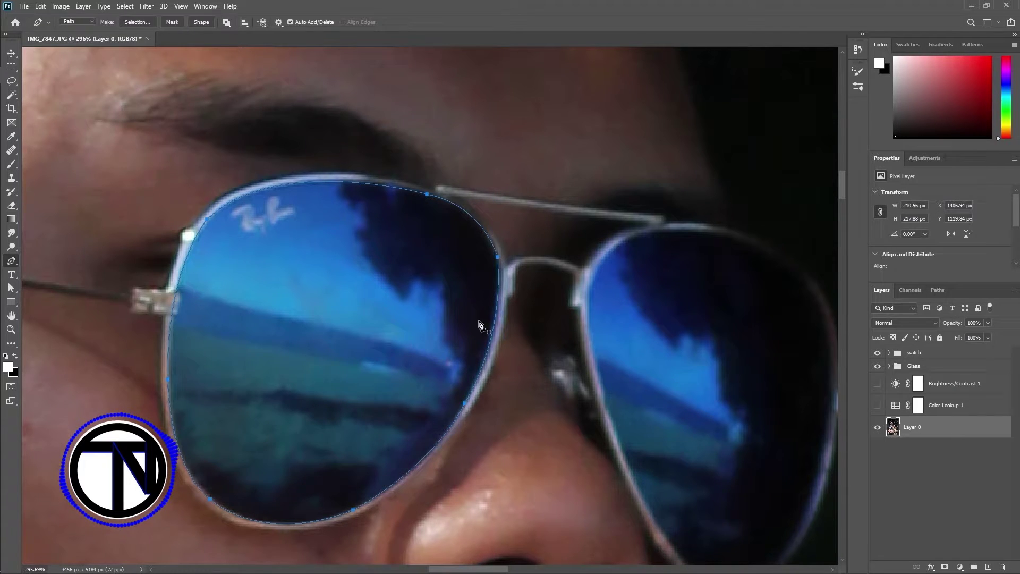
Step: Trace a closed Pen tool path around the right lens of the sunglasses and turn both lens paths into a selection
drag(654, 369, 366, 296)
click(419, 158)
drag(312, 190, 288, 230)
alt+click(312, 190)
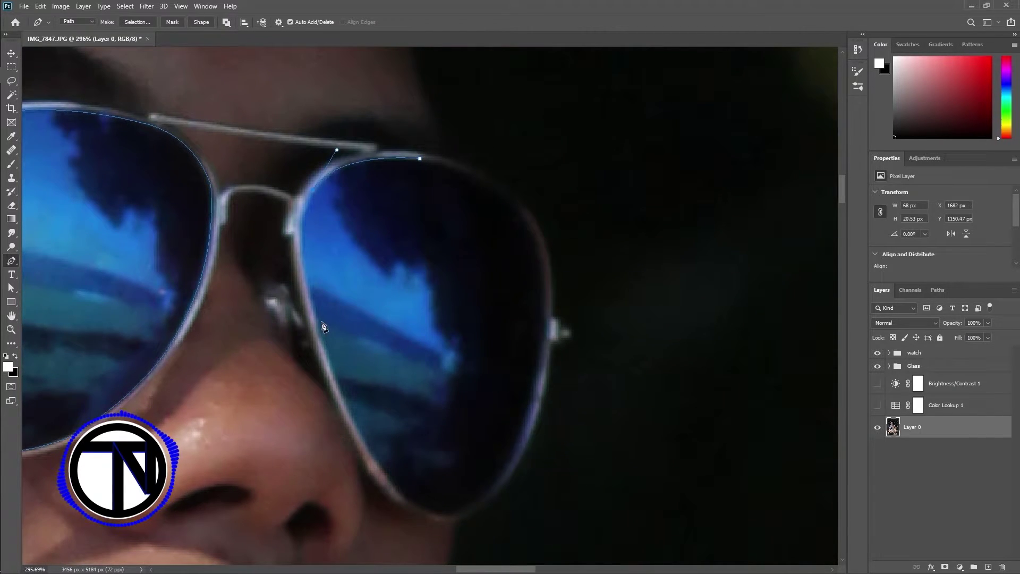
click(317, 318)
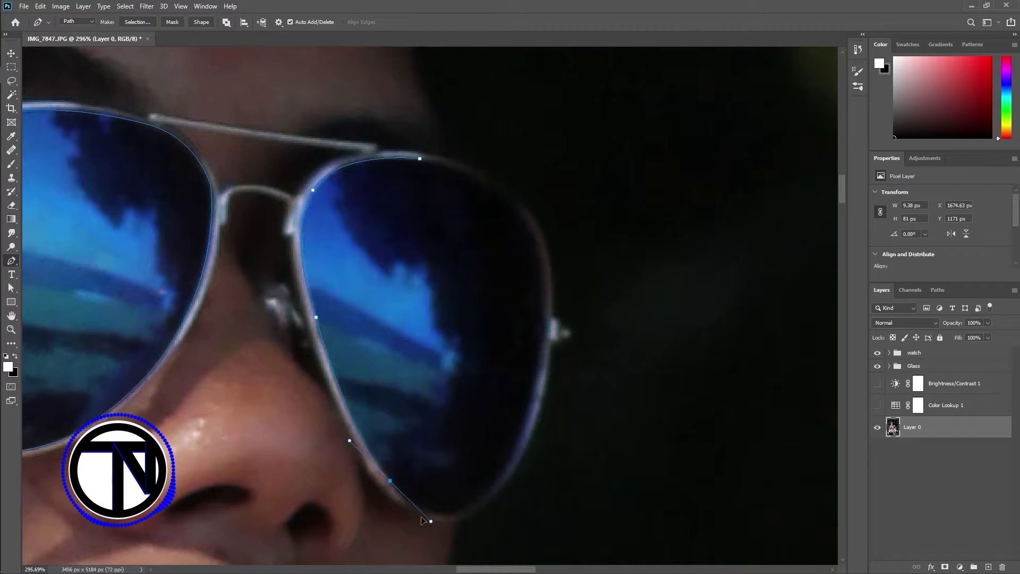
drag(475, 500, 513, 468)
drag(539, 366, 516, 185)
alt+click(539, 366)
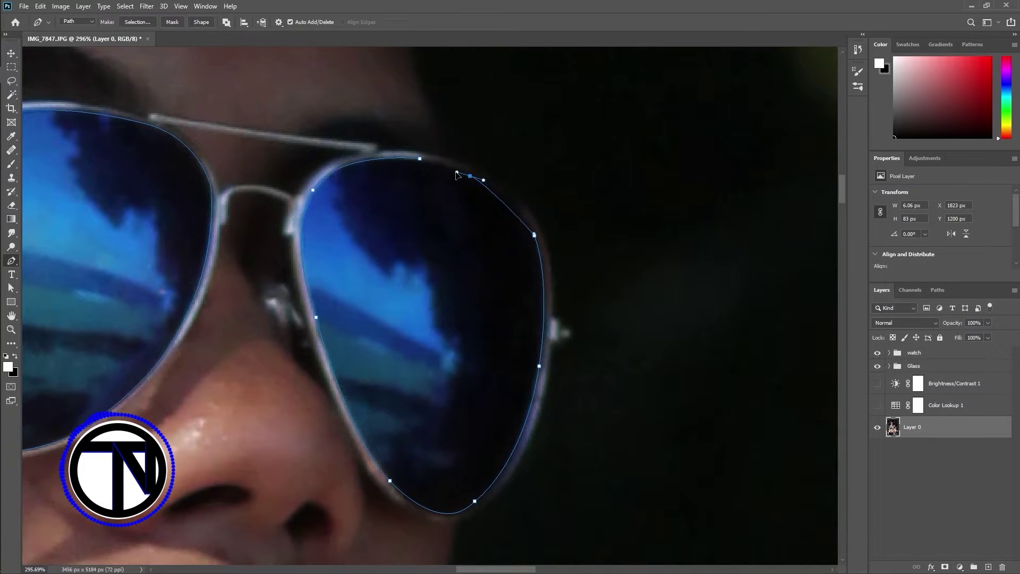
drag(457, 174, 448, 175)
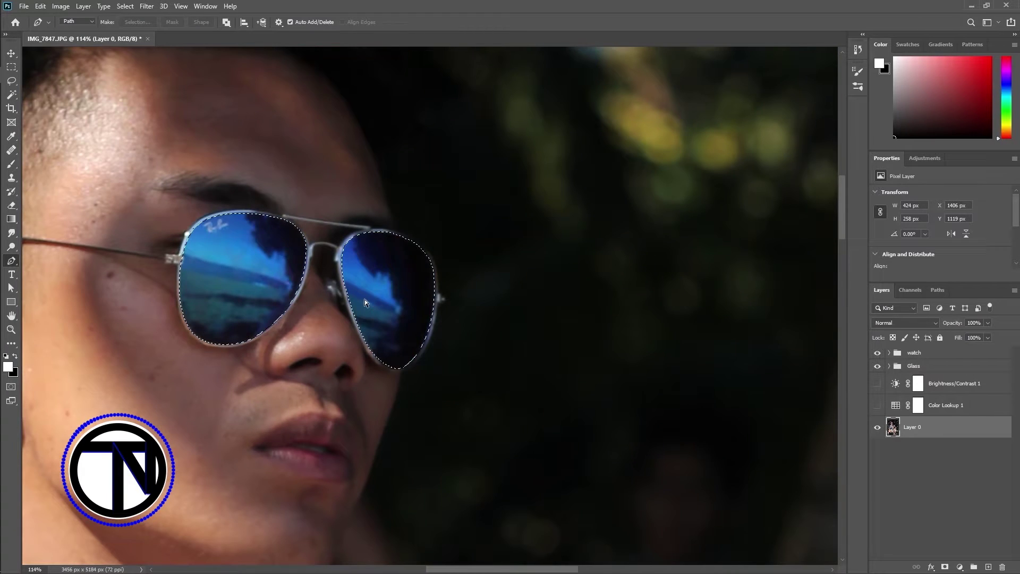
Step: Copy the selected lenses to a top layer named sunglass, duplicate it and set the duplicate's blend mode to Linear Dodge (Add)
key(ctrl+shift+alt+n)
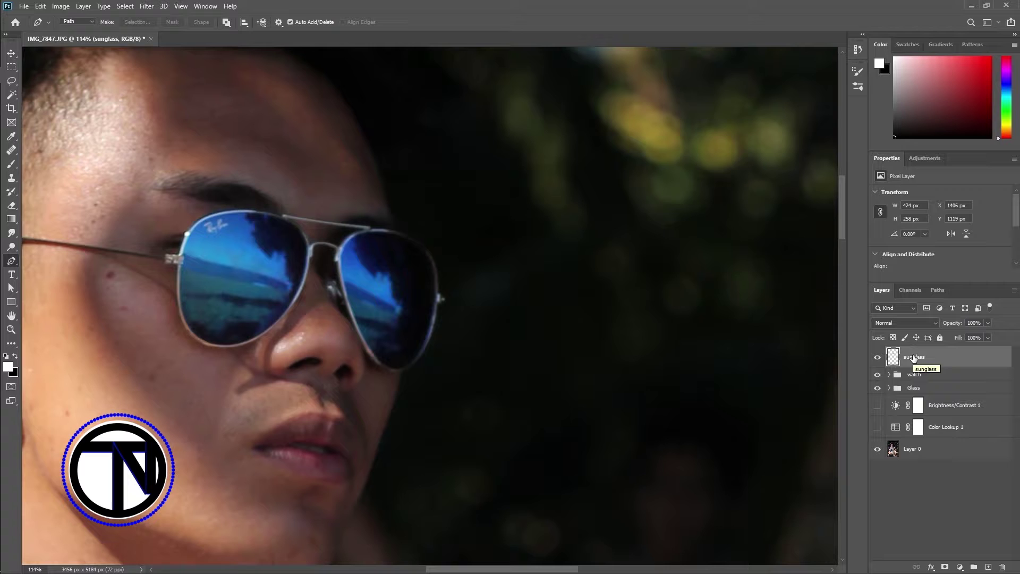
key(ctrl+j)
click(926, 323)
click(907, 404)
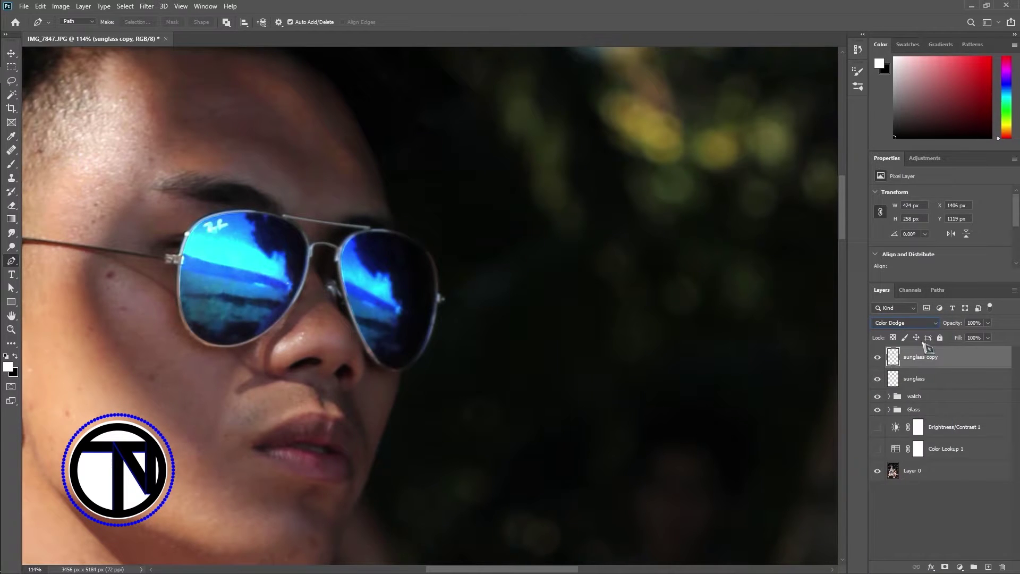
click(919, 322)
click(911, 413)
Step: Convert the sunglass copy layer to a smart object and apply a slight Gaussian Blur to it
right_click(947, 361)
click(892, 278)
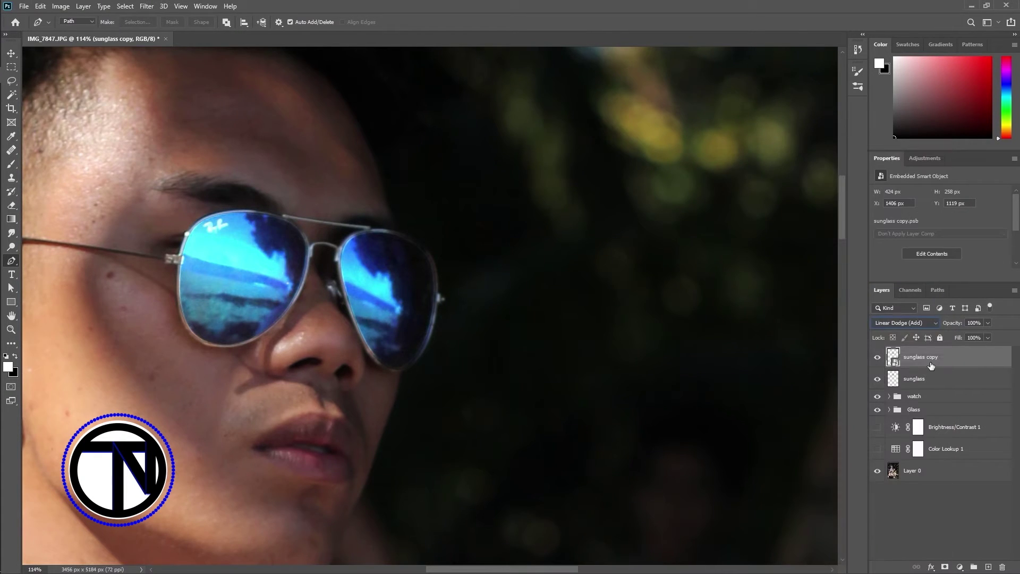
click(150, 9)
mouse_move(189, 137)
click(301, 166)
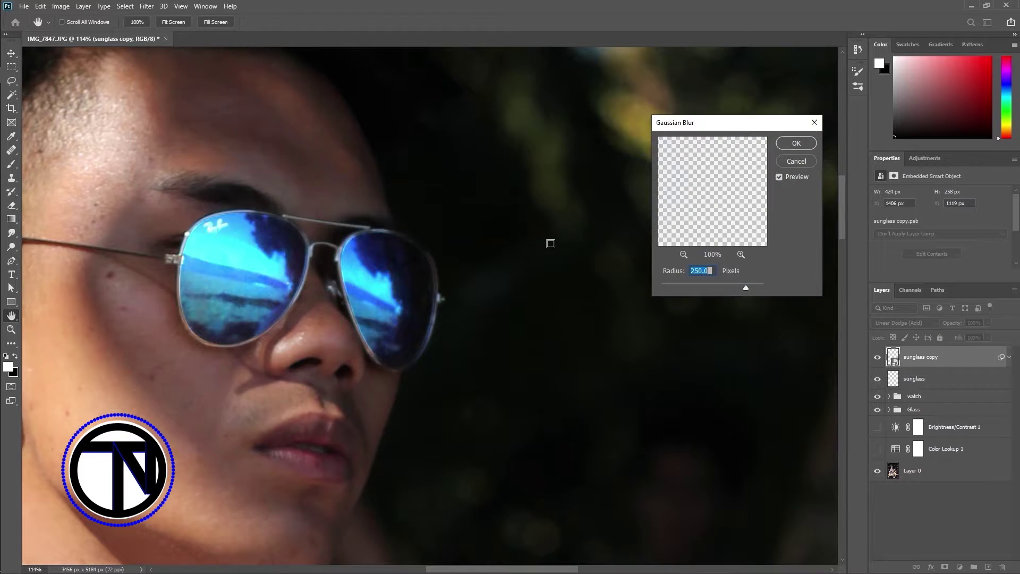
key(Return)
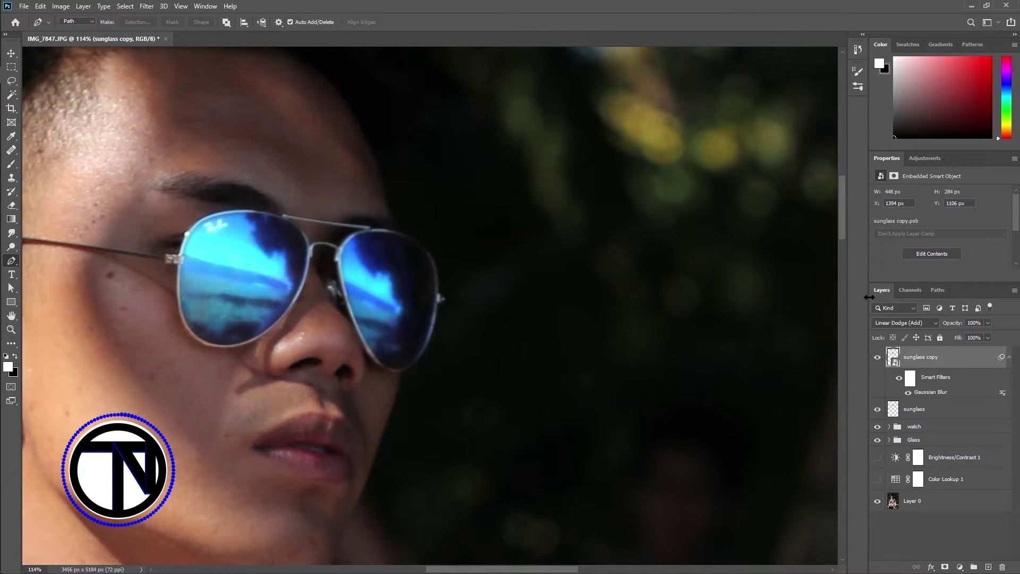
Step: Duplicate the blurred sunglass copy and set the duplicate's Gaussian Blur radius to 100 pixels
key(ctrl+j)
double_click(938, 395)
text(100)
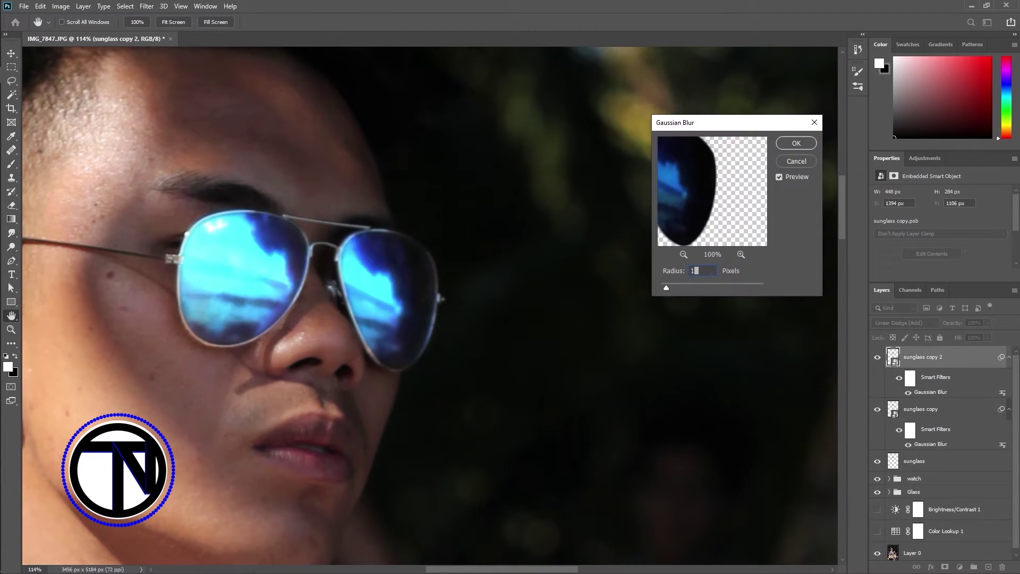
key(Return)
Step: Duplicate the 100-pixel sunglass blur layer and give the new duplicate a larger Gaussian Blur radius
key(ctrl+j)
double_click(938, 393)
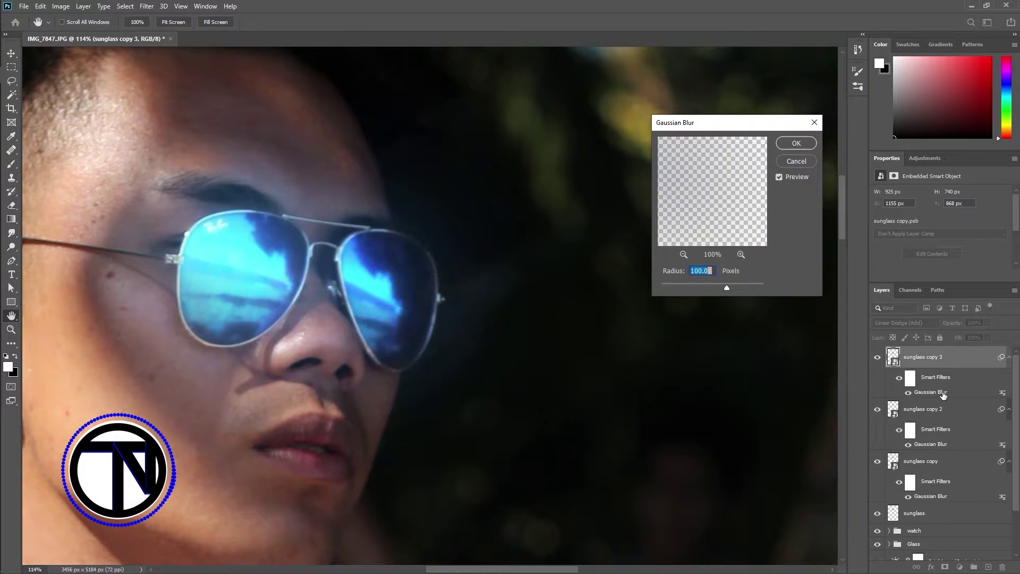
text(10)
key(Return)
Step: Group the sunglass layer with its three blurred copies and name the group sunglass
key(ctrl+0)
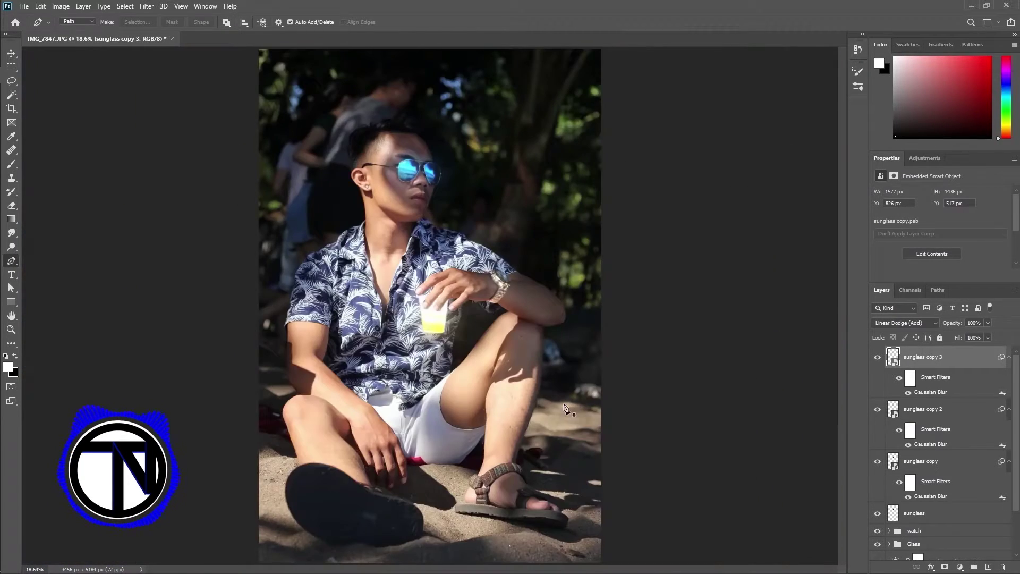
shift+click(938, 513)
key(ctrl+g)
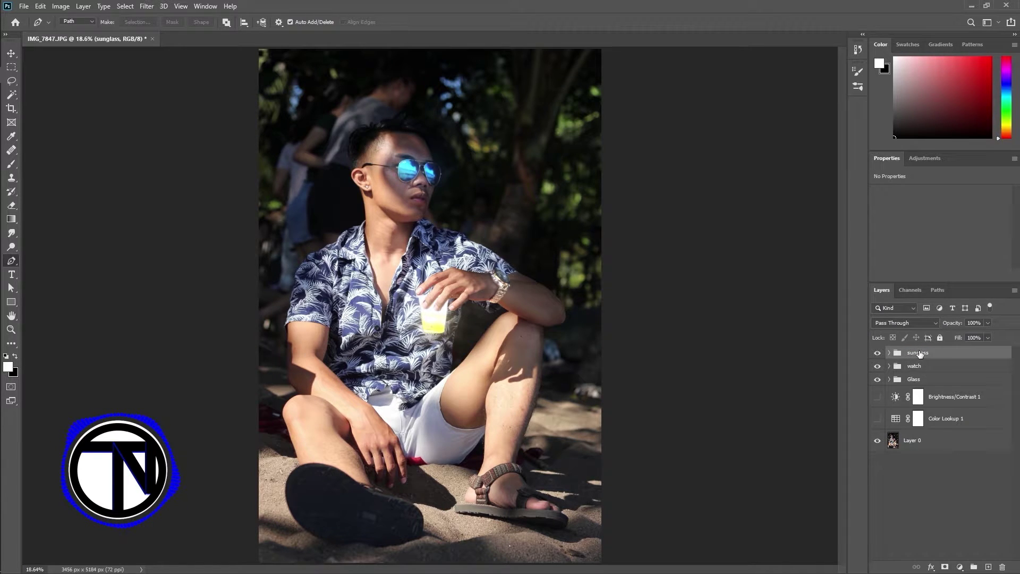
Step: Make the Brightness/Contrast 1 and Color Lookup 1 adjustment layers visible to restore the night look
click(877, 396)
click(878, 419)
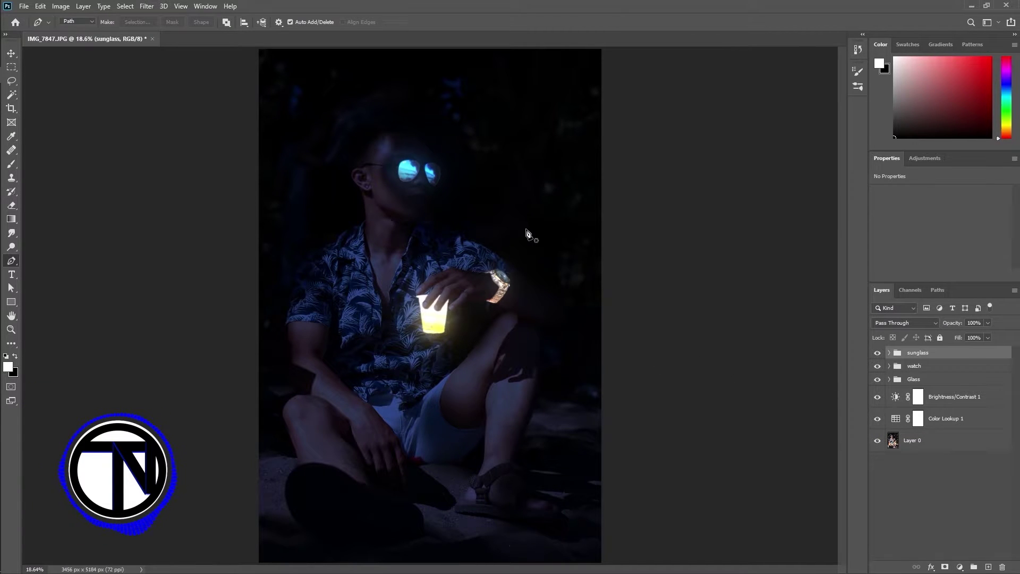
scroll(409, 155, up, 5)
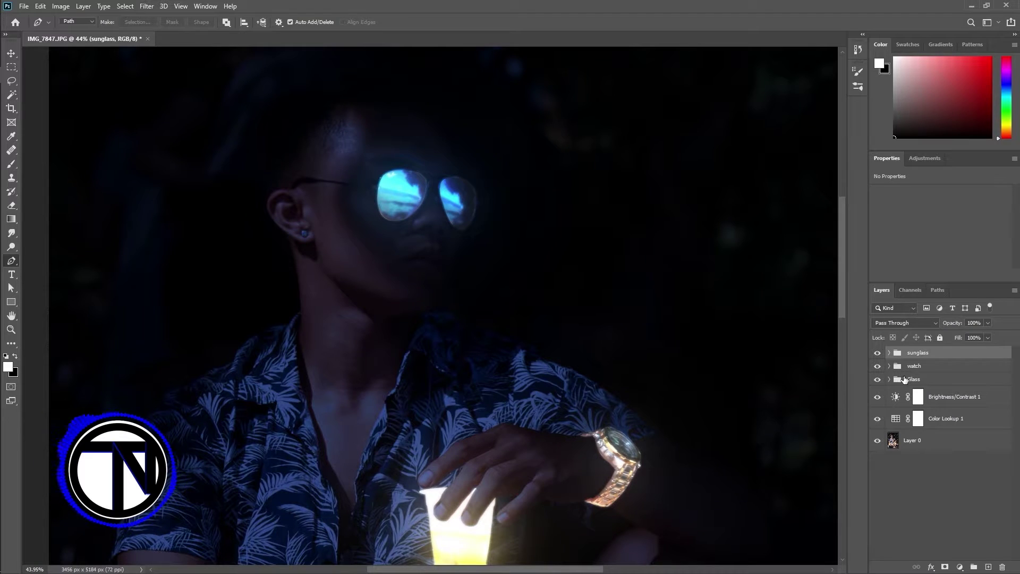
Step: Expand the sunglass group and add a new empty layer above sunglass copy 3
click(889, 353)
click(952, 384)
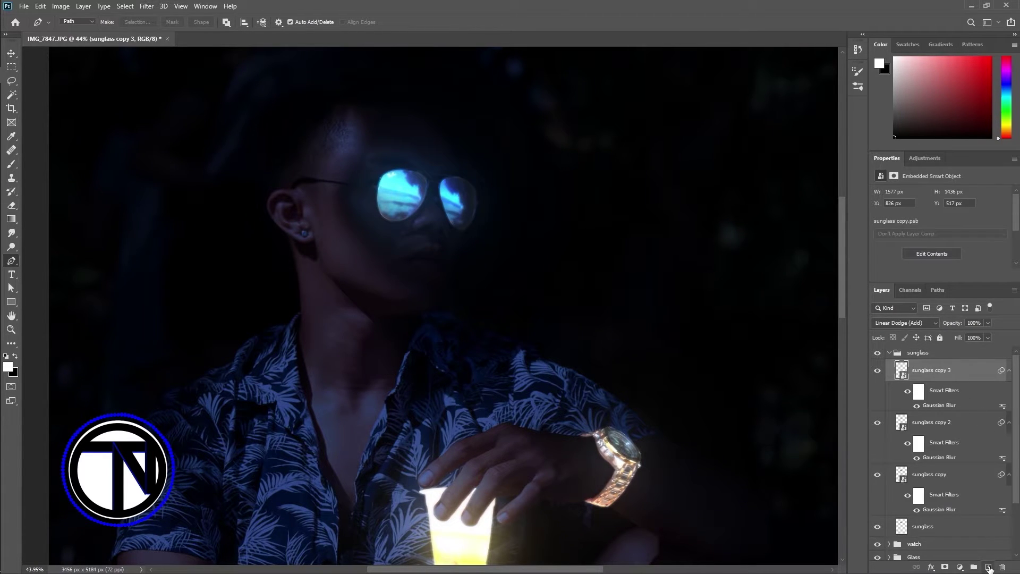
click(988, 567)
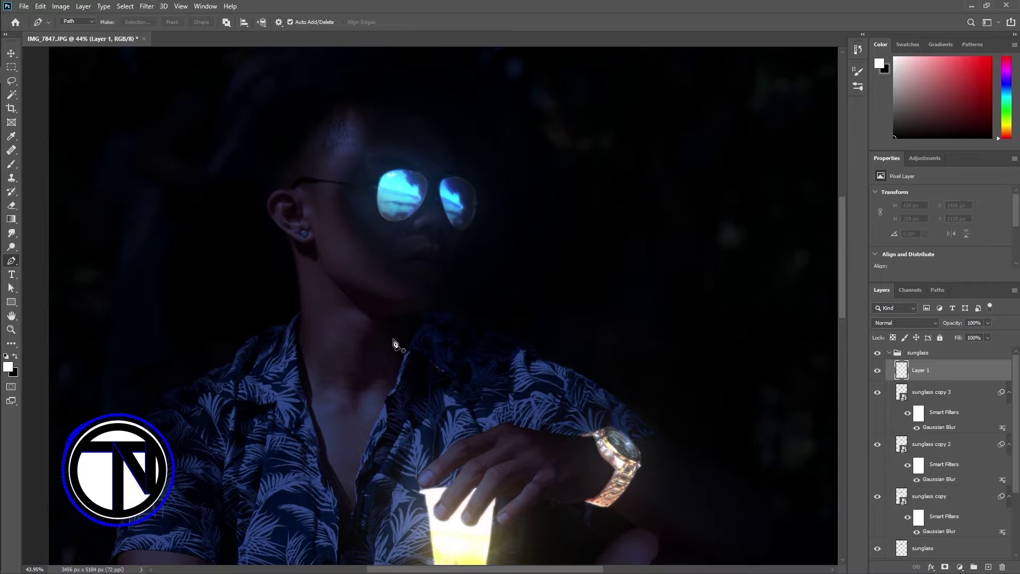
Step: Set up the Brush tool with a white foreground colour and the Soft Round Pressure Opacity and Flow brush
right_click(11, 164)
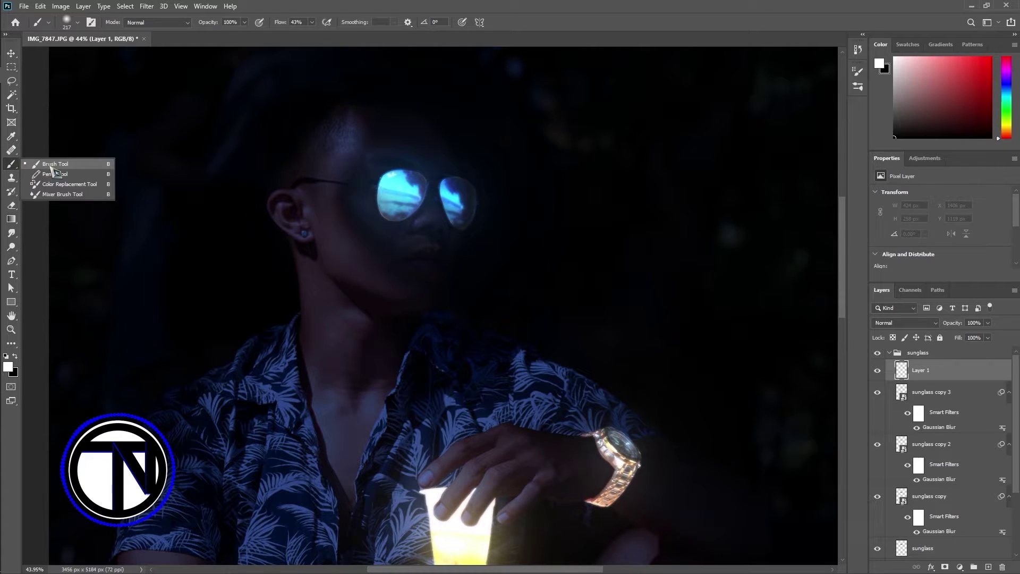
click(48, 164)
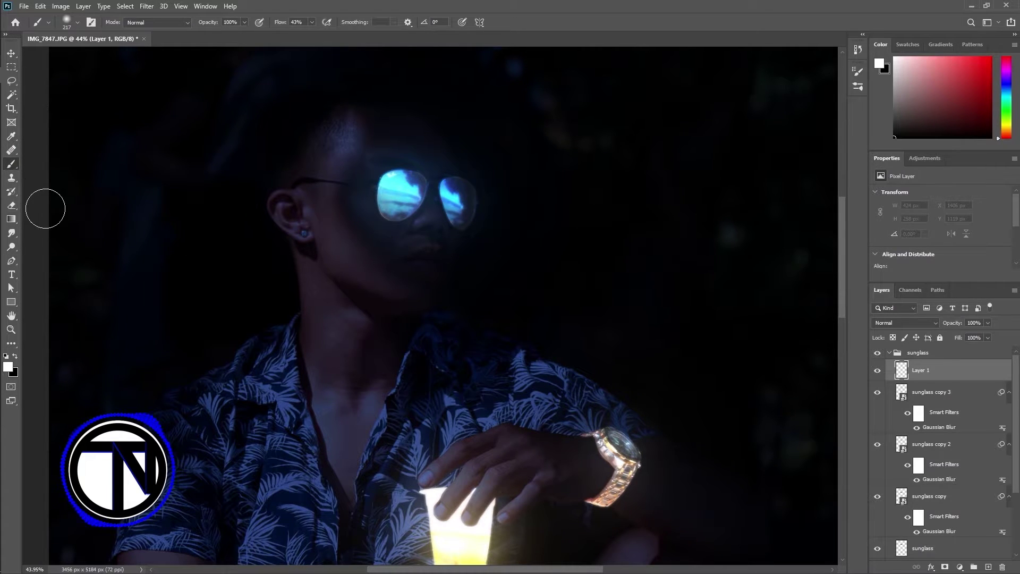
click(9, 367)
click(960, 379)
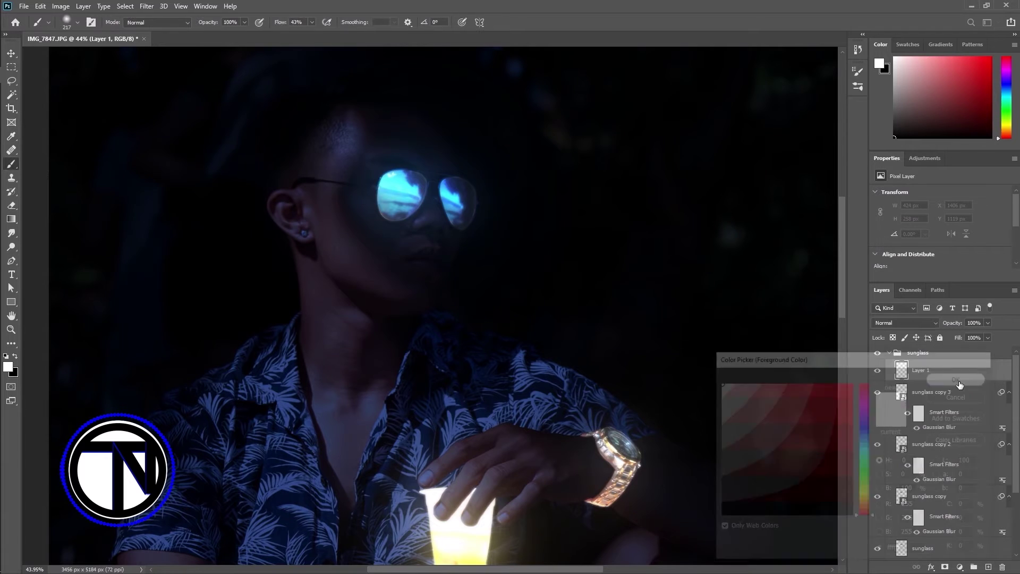
click(78, 24)
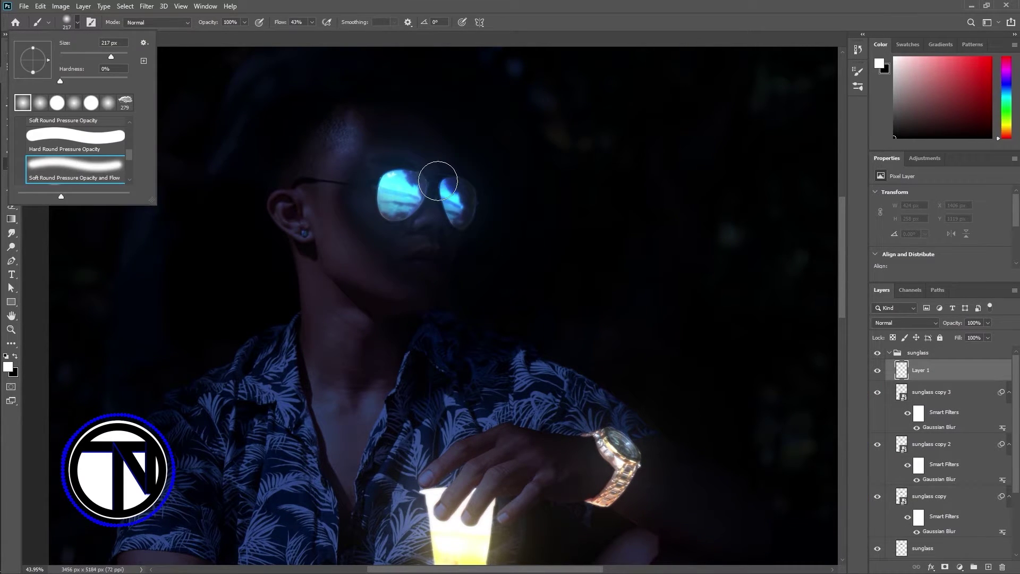
Step: Enlarge the soft brush, set its flow to 100%, and paint white over both sunglass lenses on Layer 1
drag(388, 204, 470, 205)
key(bracketright)
click(386, 203)
key(ctrl+z)
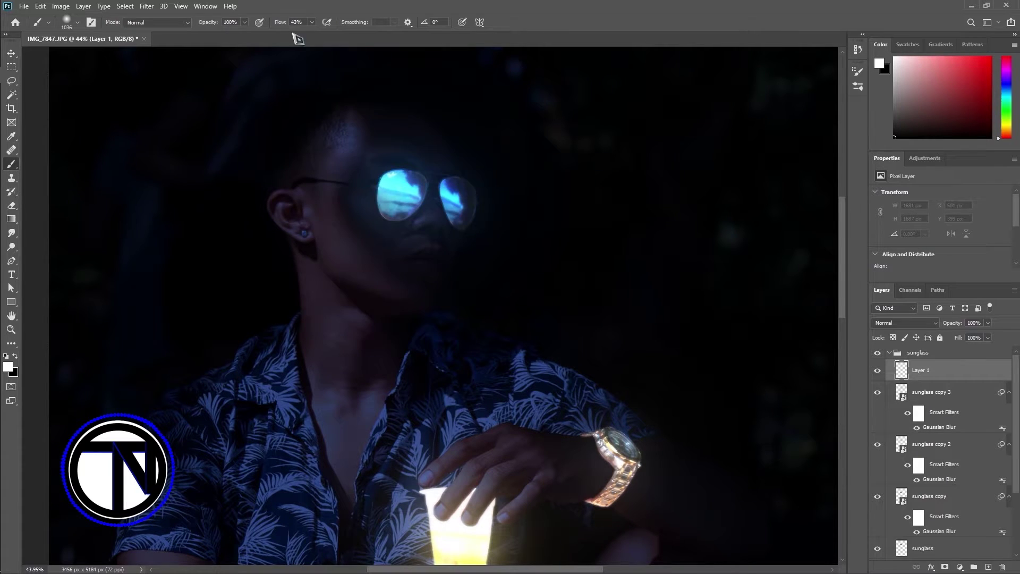
click(376, 199)
key(ctrl+z)
drag(403, 198, 472, 199)
Step: Set Layer 1's blend mode to Soft Light and its opacity to 56%
click(904, 323)
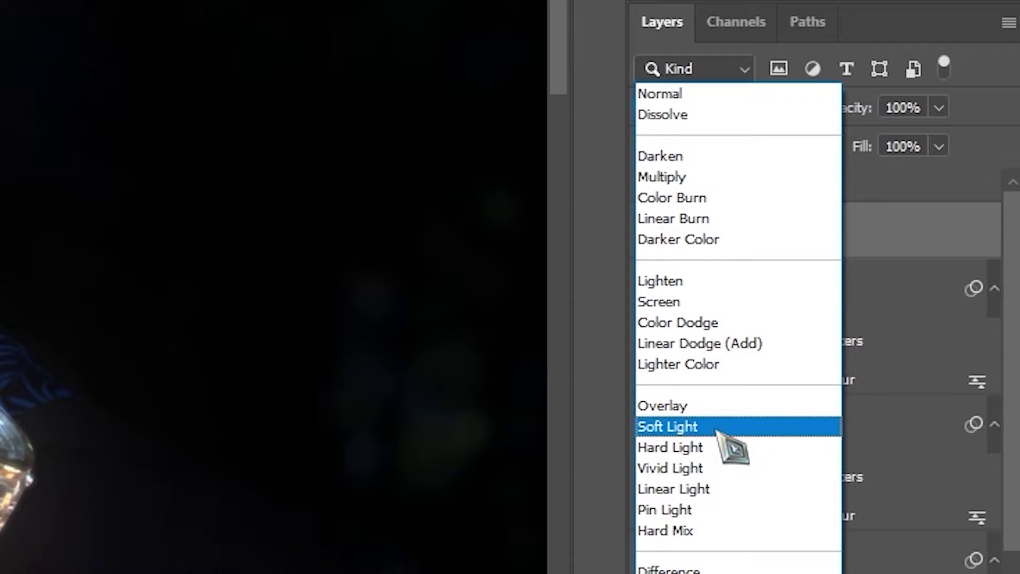
click(718, 430)
drag(849, 111, 847, 118)
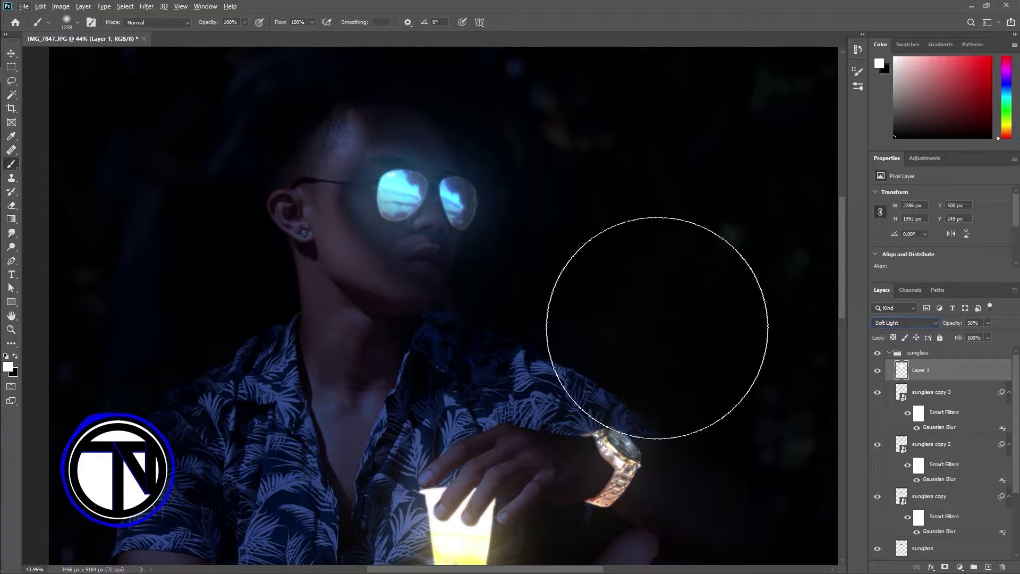
Step: Collapse the sunglass group, expand the watch group and select the original watch layer
key(v)
scroll(656, 328, down, 5)
click(482, 223)
scroll(483, 234, up, 5)
click(888, 353)
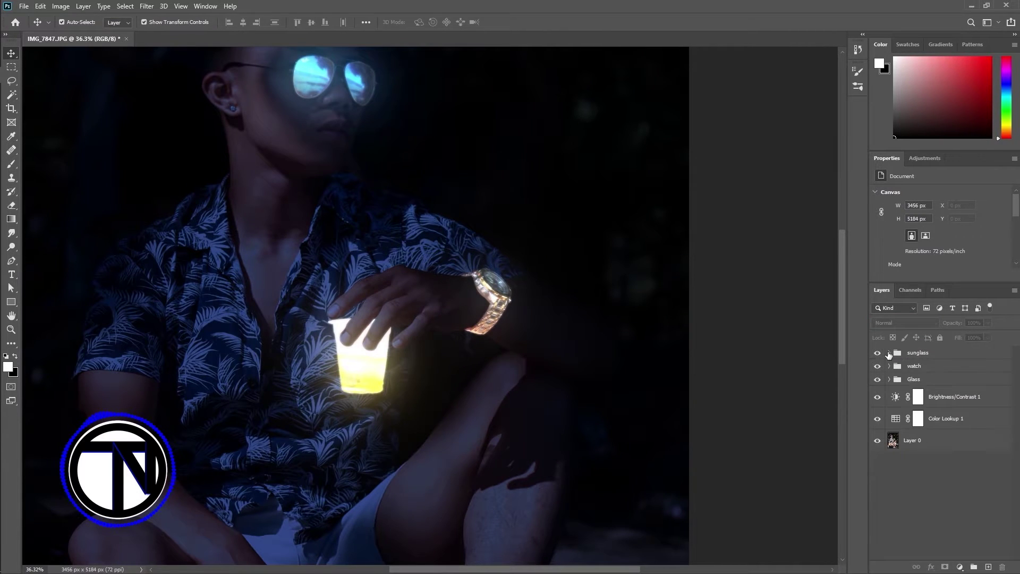
click(889, 366)
scroll(501, 285, up, 6)
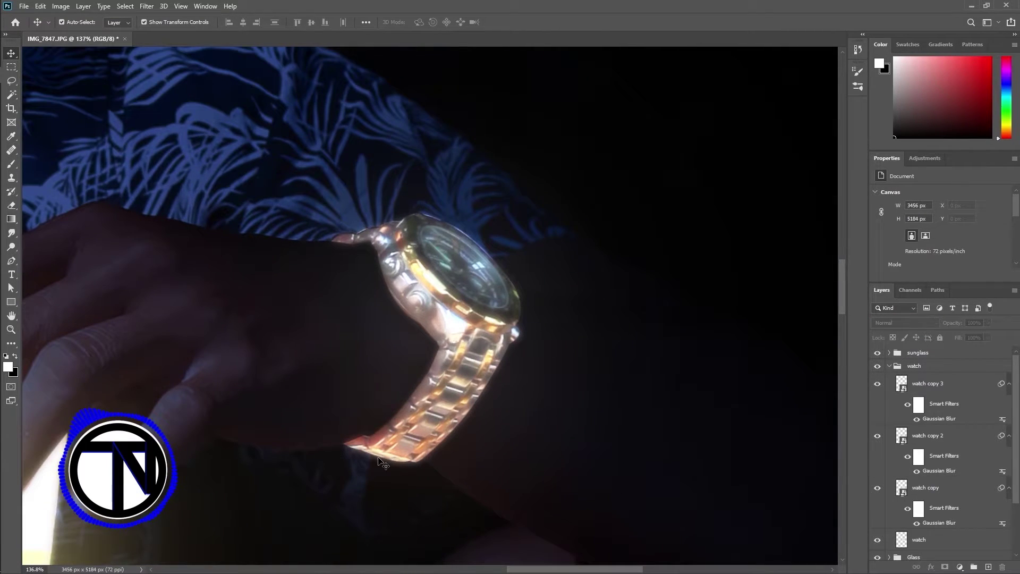
scroll(946, 468, down, 3)
click(942, 477)
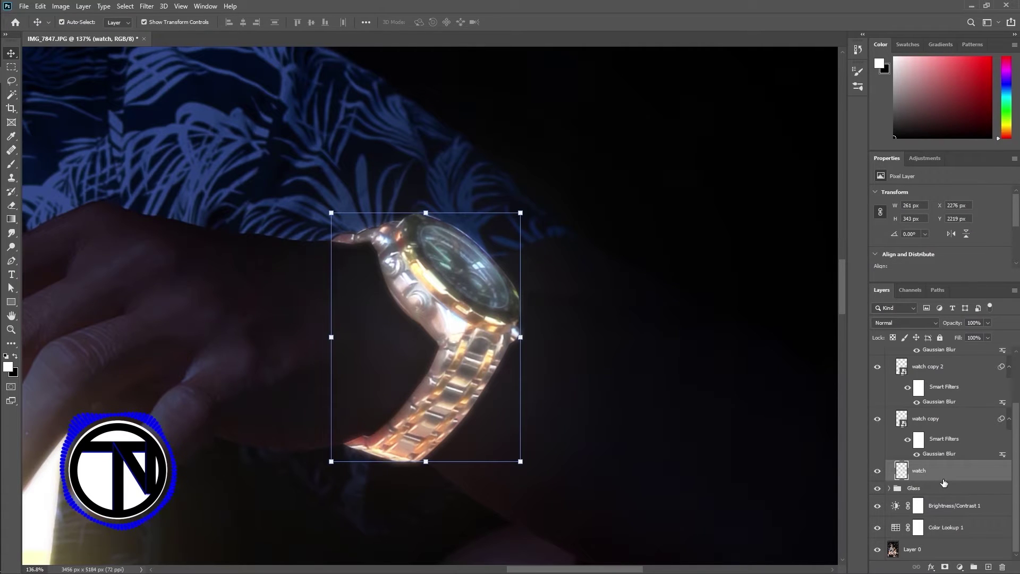
Step: Trace a closed Pen tool path around the glass of the watch dial
key(p)
scroll(402, 291, up, 5)
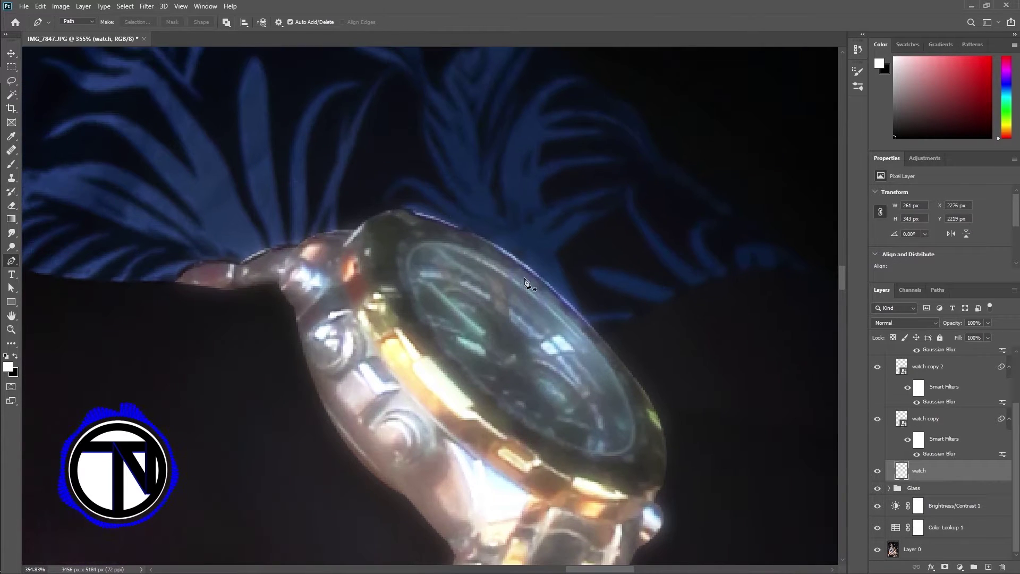
click(414, 244)
drag(436, 337, 461, 370)
drag(645, 427, 641, 367)
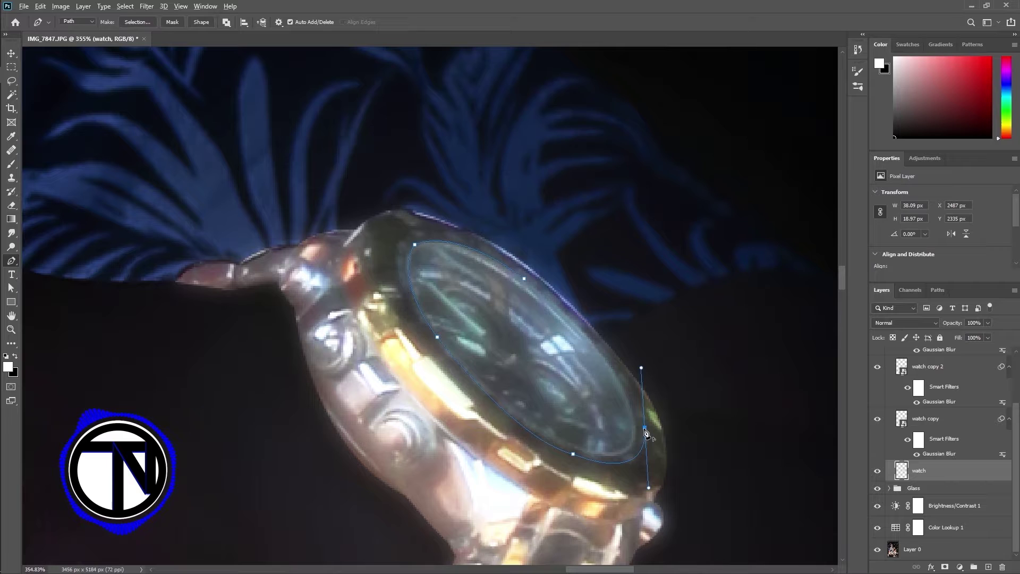
Step: Start a second Pen tool path from the top of the watch bezel along its gold edge down to the bracelet
click(414, 212)
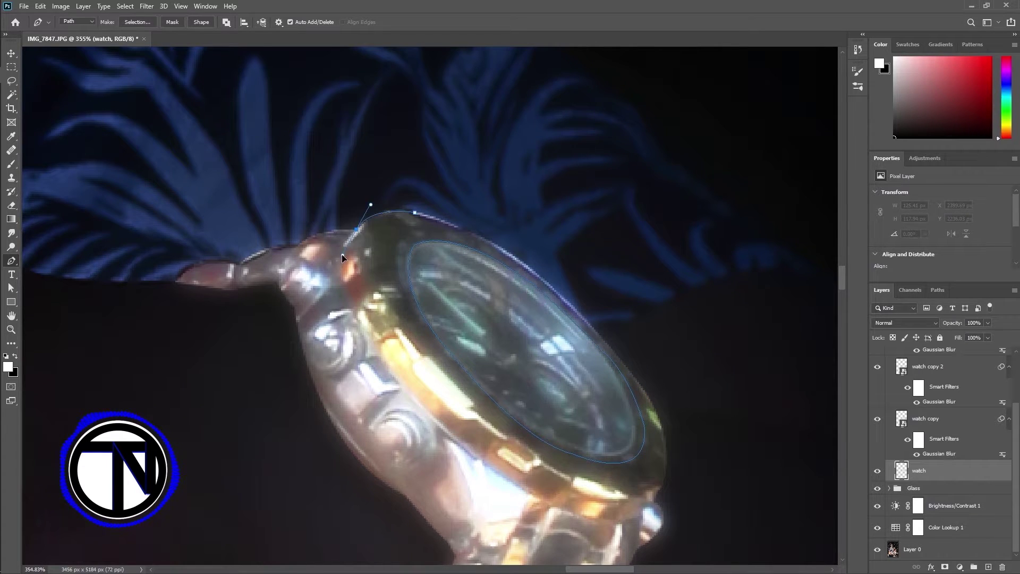
click(356, 230)
drag(296, 248, 277, 271)
drag(417, 400, 457, 440)
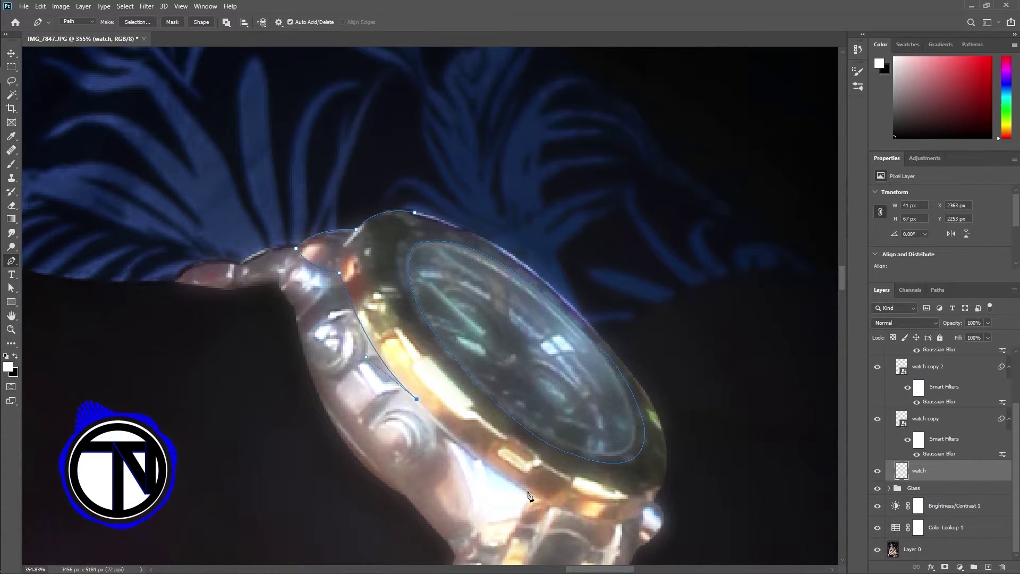
click(526, 493)
click(530, 496)
Step: Continue the path down the bracelet along the outer edge of the left gold link row towards the clasp
drag(529, 496, 543, 253)
click(519, 302)
drag(490, 371, 564, 257)
alt+click(490, 371)
drag(514, 328, 498, 346)
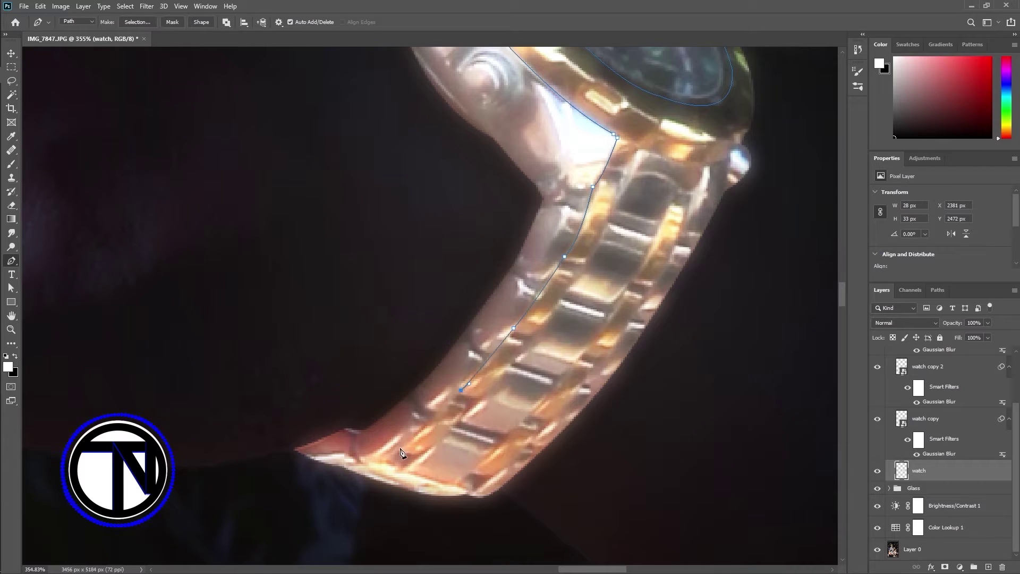
drag(400, 447, 395, 455)
Step: Round the path at the clasp end of the left gold link row and trace its inner edge back up to the bezel
drag(444, 437, 457, 417)
alt+click(437, 443)
drag(541, 345, 501, 392)
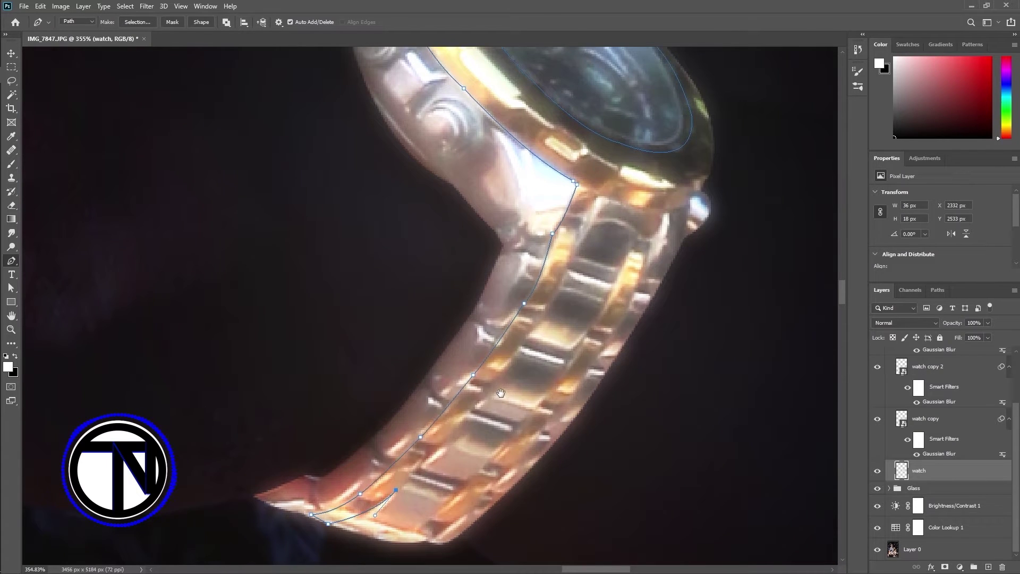
drag(574, 242, 580, 202)
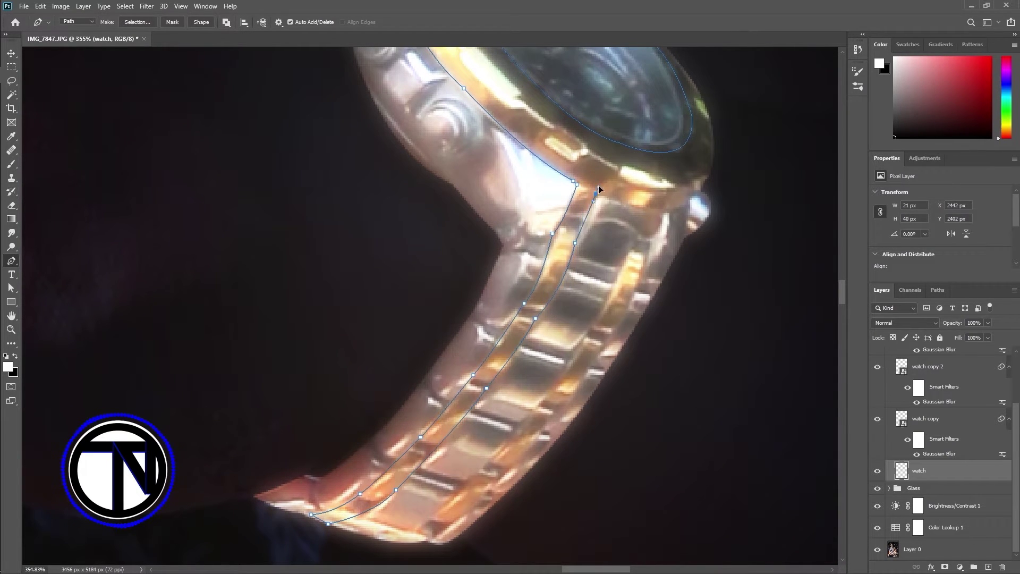
Step: Continue the path across the bracelet below the bezel and down the inner edge of the right gold link row to the clasp
click(643, 209)
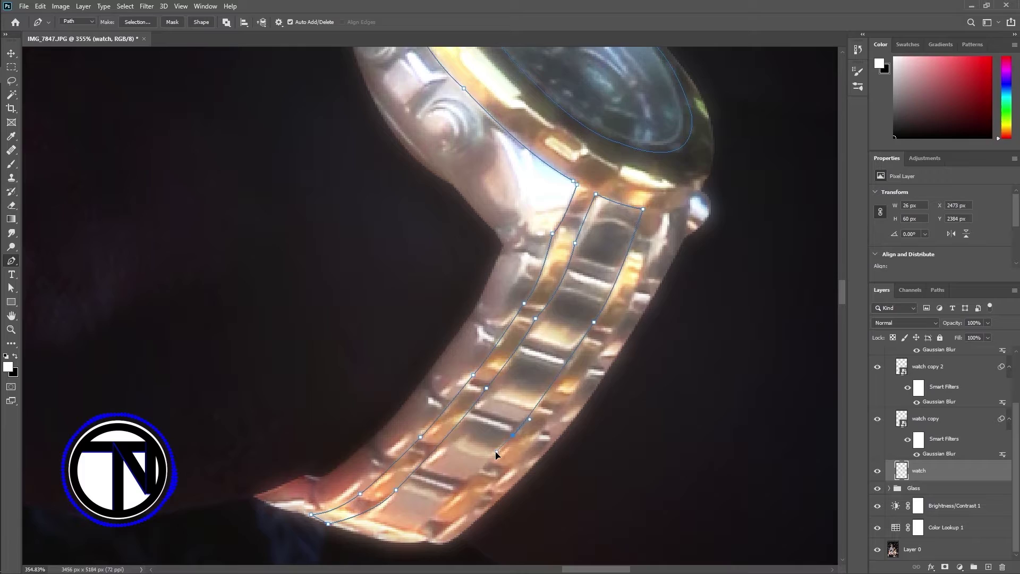
alt+click(391, 539)
scroll(391, 538, up, 10)
drag(391, 539, 386, 418)
click(366, 418)
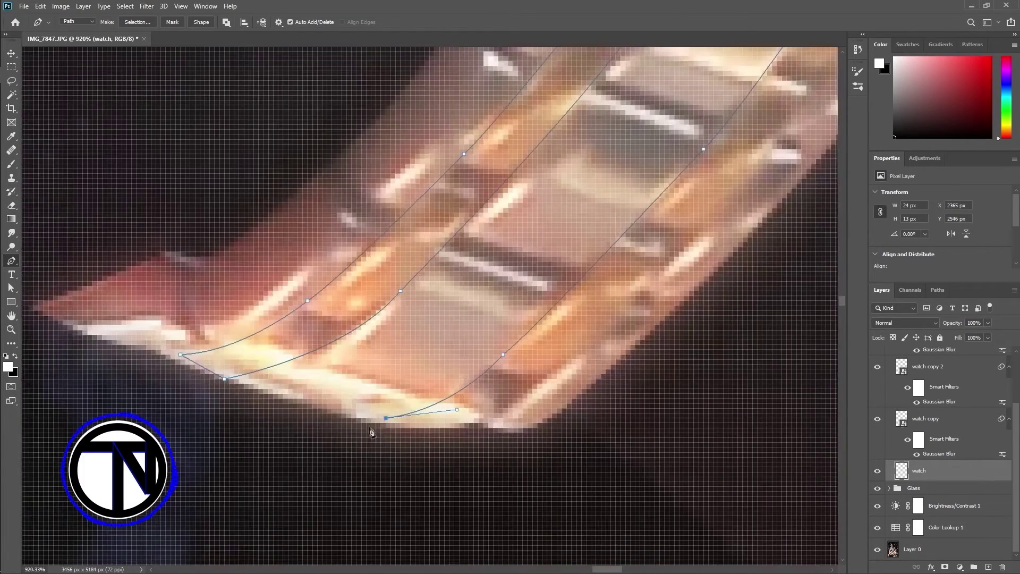
Step: Trace the path around the clasp end of the right gold link row and up its outer edge to the bezel
drag(483, 422, 541, 403)
alt+click(483, 422)
alt+click(650, 276)
drag(800, 124, 487, 288)
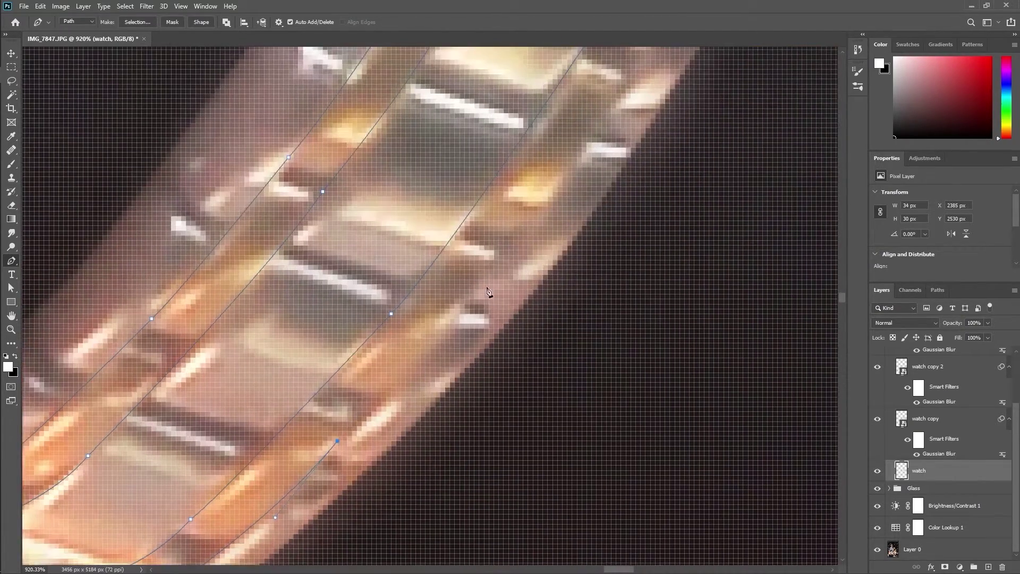
alt+click(513, 240)
drag(650, 79, 514, 273)
drag(522, 226, 519, 401)
alt+click(522, 225)
drag(517, 269, 537, 193)
alt+click(516, 269)
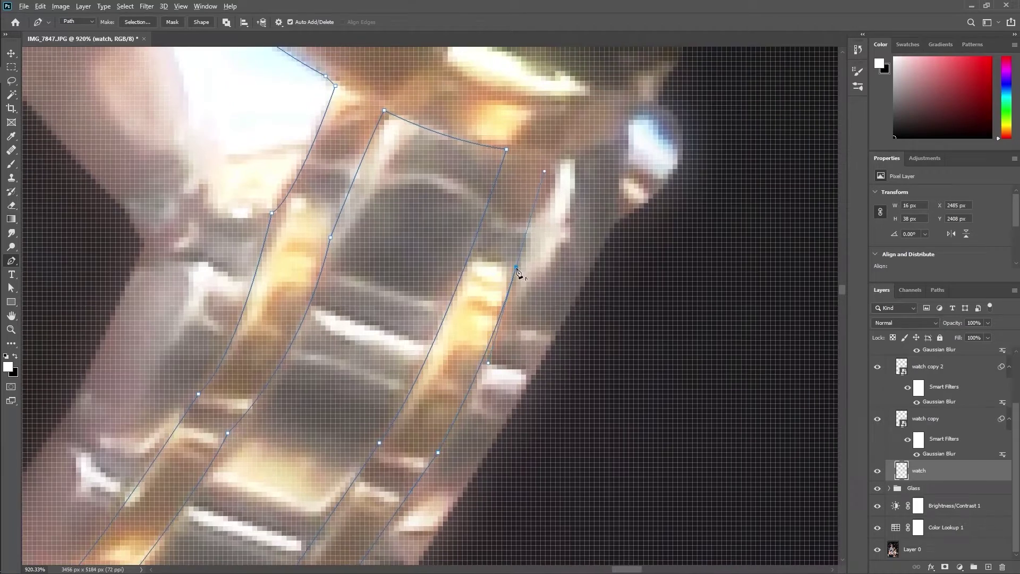
Step: Close the path around the bezel's outer edge past the crown and convert the traced paths into a selection
drag(479, 308, 481, 288)
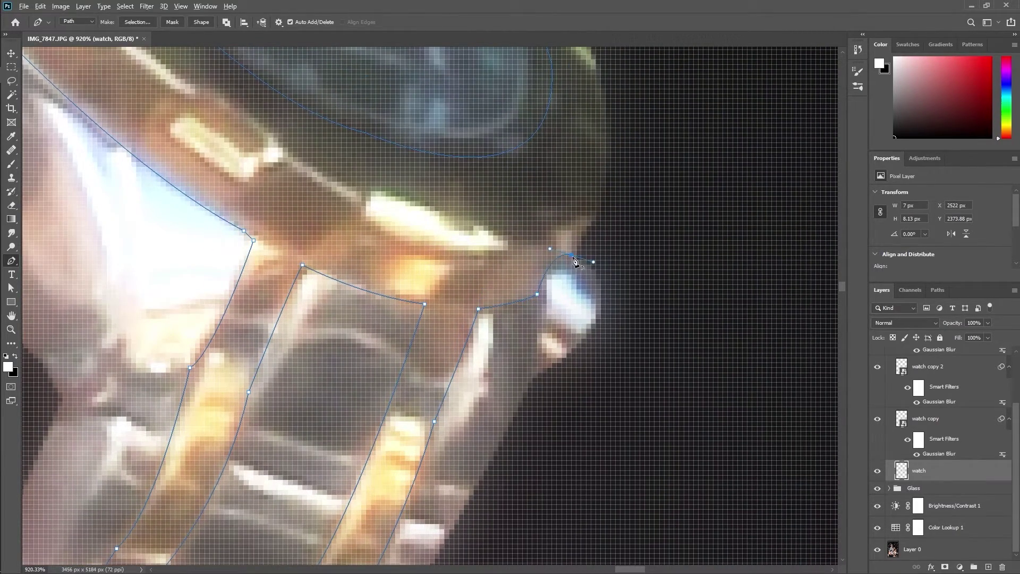
scroll(599, 295, down, 4)
drag(617, 175, 632, 397)
drag(611, 351, 588, 236)
alt+click(610, 351)
drag(468, 177, 495, 317)
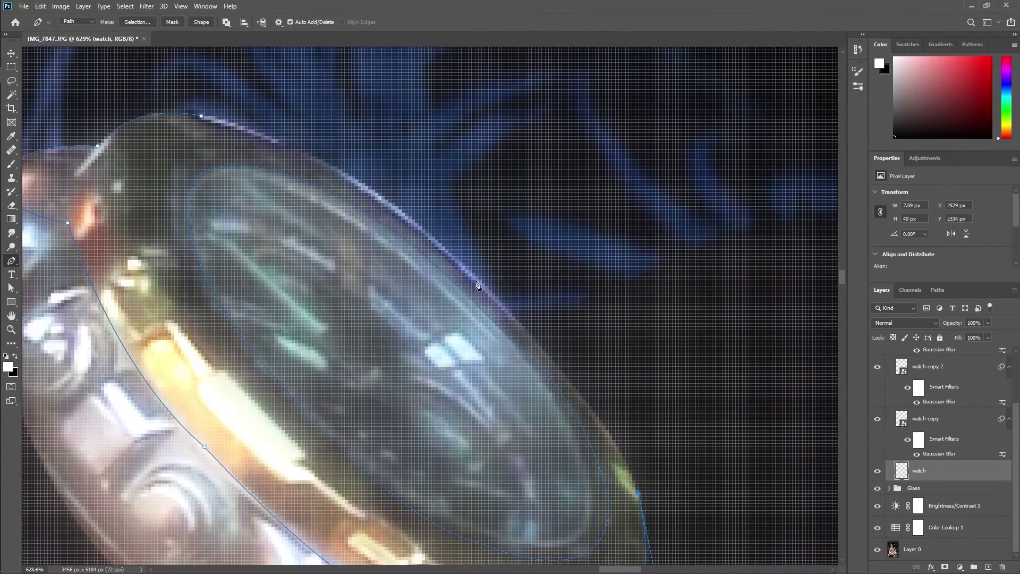
click(201, 115)
scroll(416, 263, down, 6)
key(ctrl+Return)
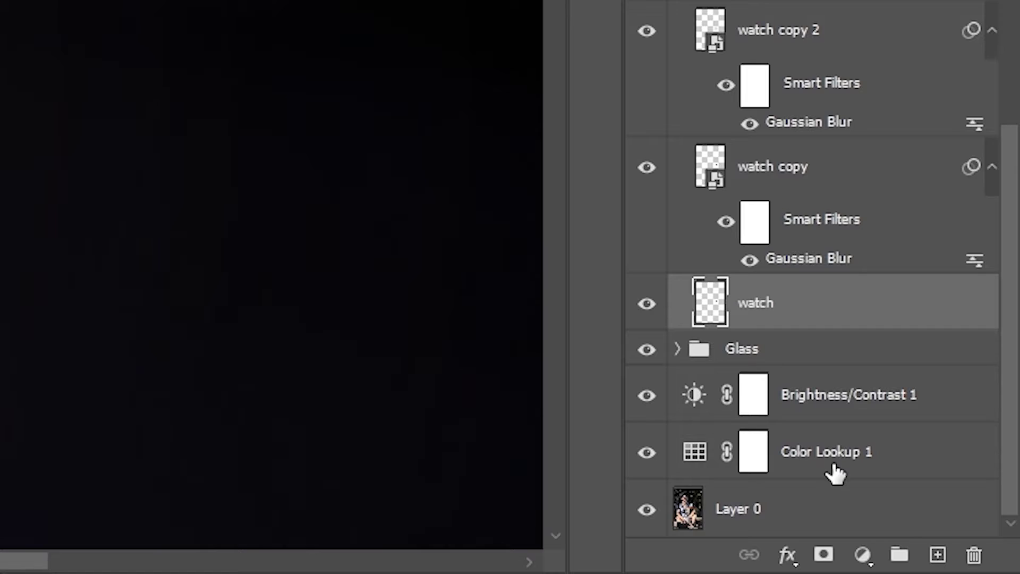
Step: Add a Hue/Saturation adjustment for the selected gold parts with Colorize on, hue 57, saturation 82 and lightness -35
click(960, 566)
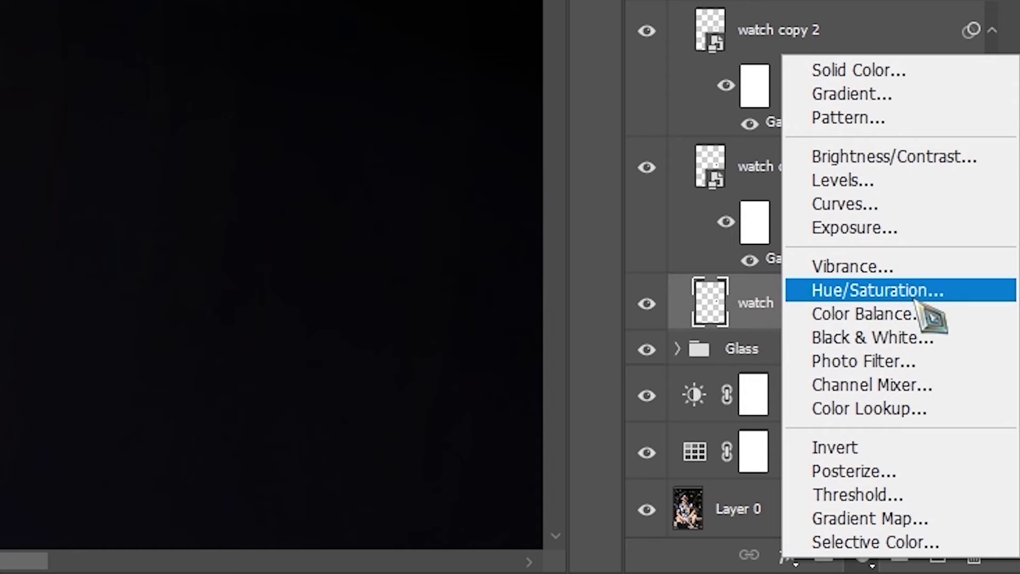
click(915, 299)
click(784, 424)
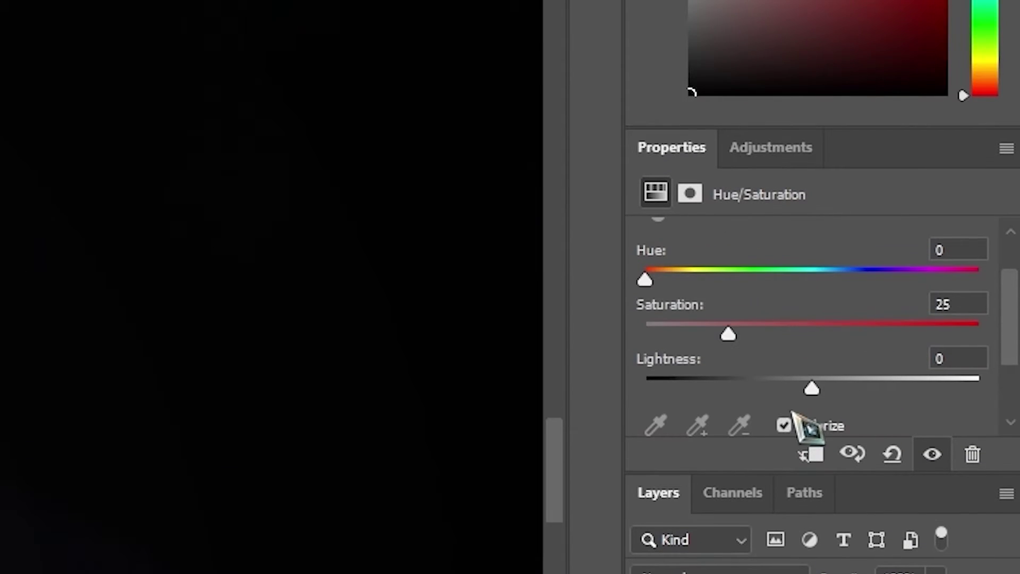
drag(646, 281, 704, 286)
drag(728, 334, 872, 335)
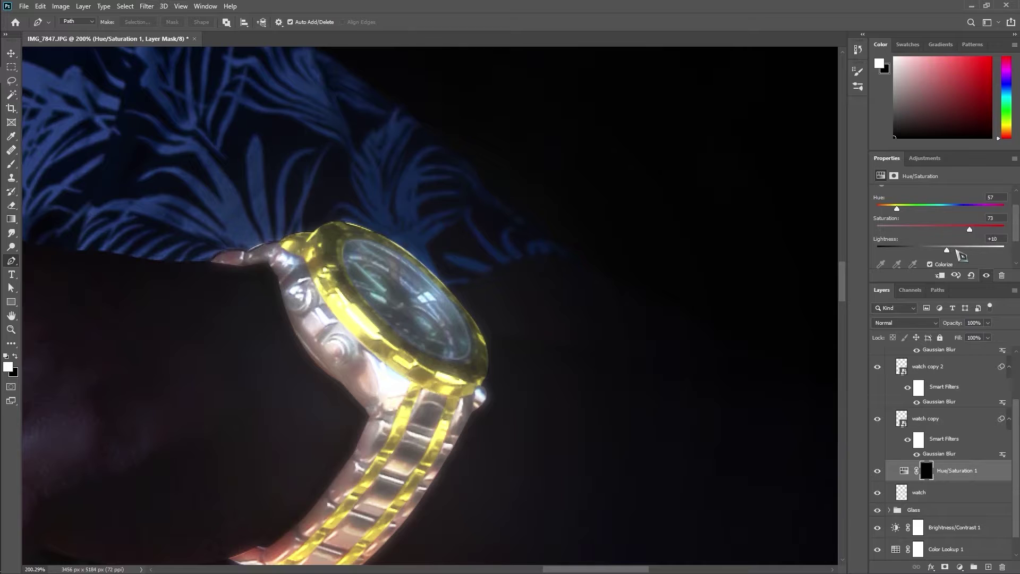
drag(946, 250, 918, 249)
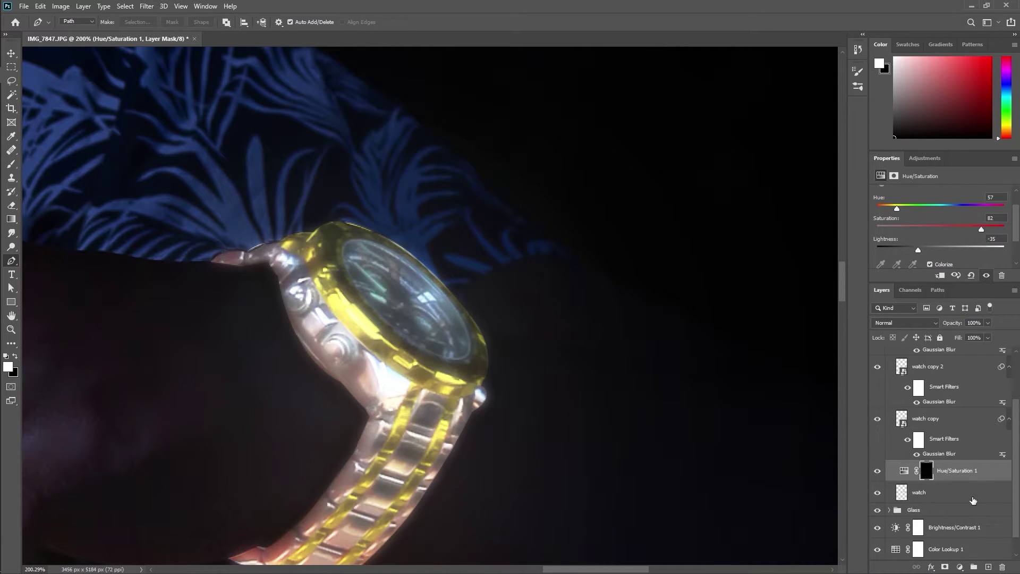
Step: Move the Hue/Saturation layer to the top of the watch group and set its saturation to 85 and lightness to -46
drag(971, 474, 959, 377)
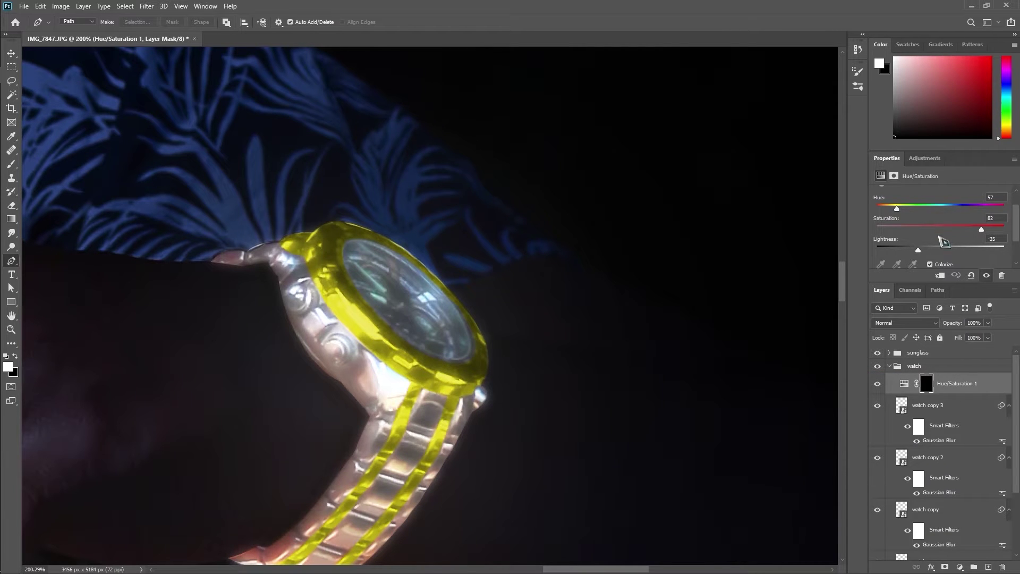
drag(917, 250, 911, 249)
drag(988, 229, 989, 237)
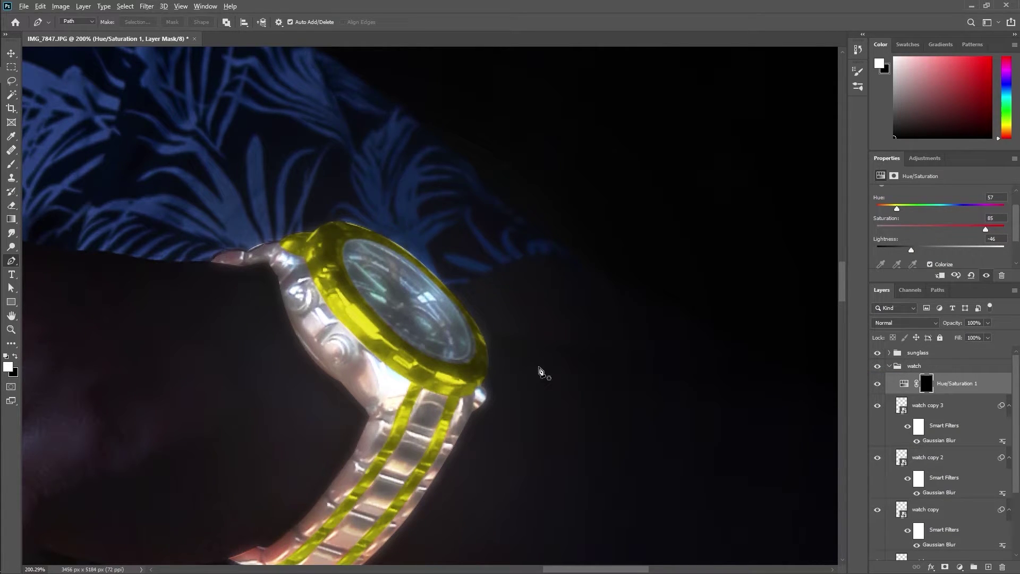
Step: Collapse the watch group and select the layer mask of Color Lookup 1
key(ctrl+0)
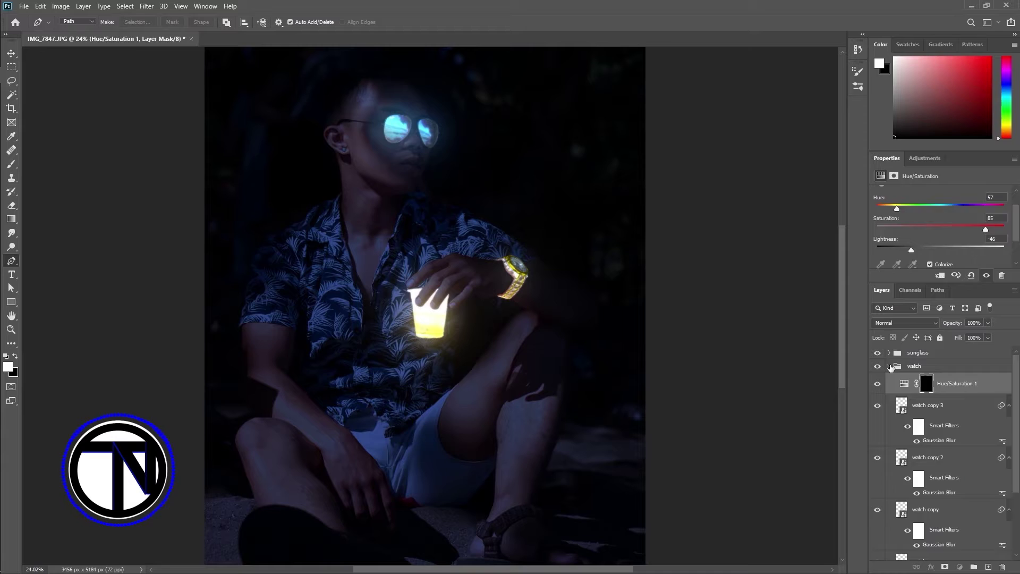
click(890, 367)
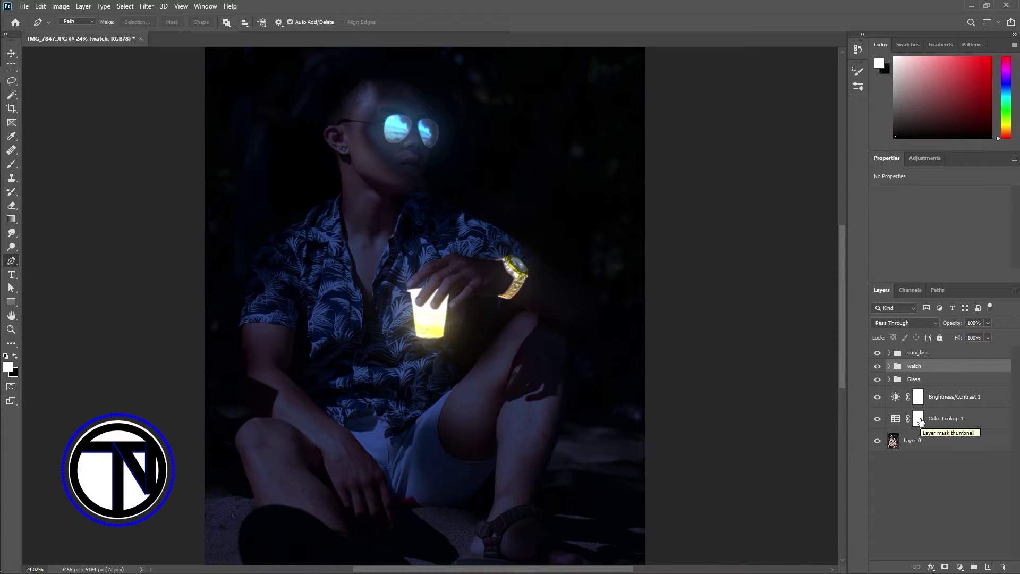
click(915, 419)
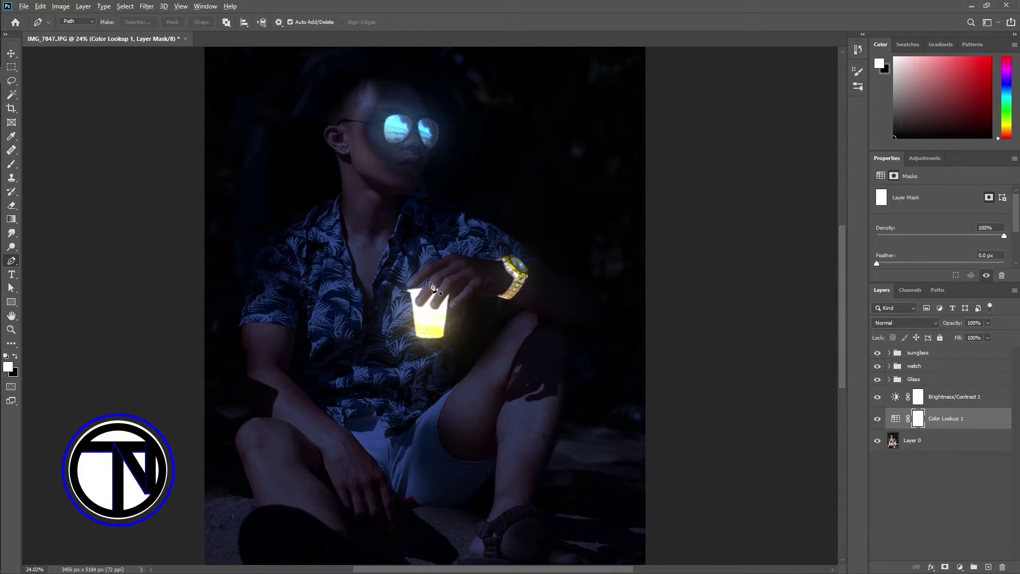
Step: Try painting black at 100% flow on the Color Lookup 1 mask along the underside of the index finger
scroll(431, 287, up, 3)
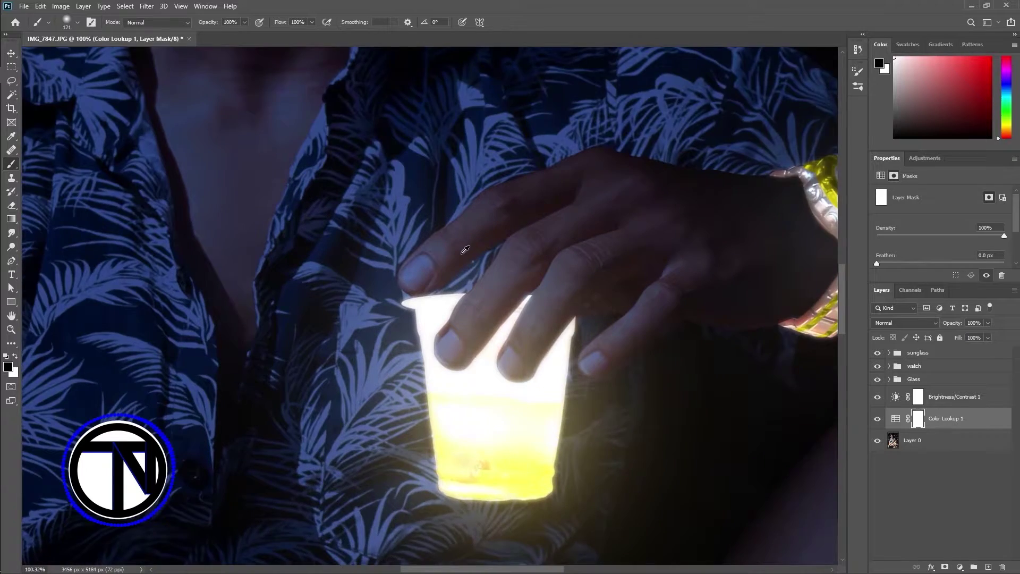
scroll(464, 250, up, 3)
mouse_move(409, 287)
mouse_down()
mouse_move(448, 246)
mouse_move(501, 246)
mouse_up()
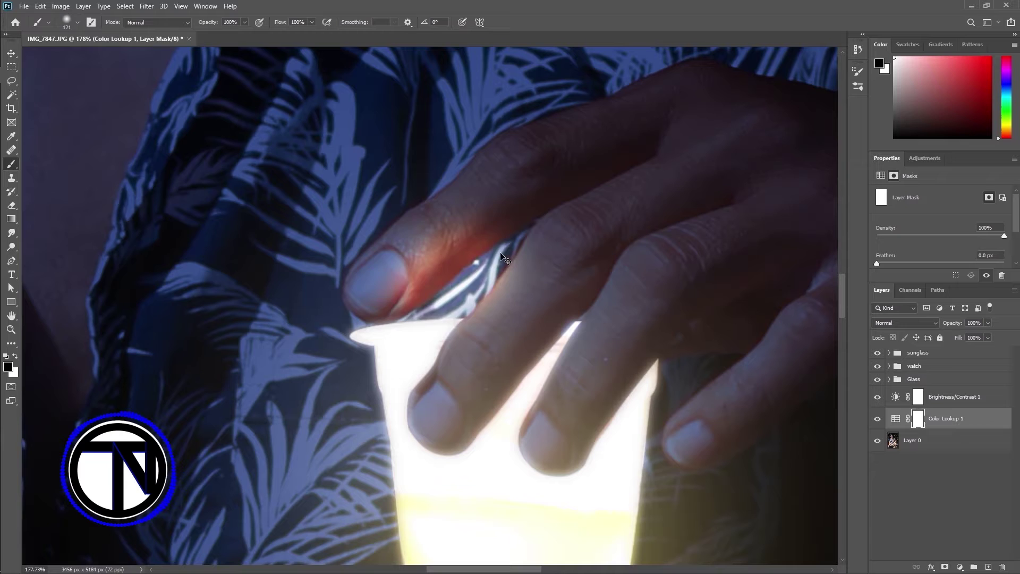
key(ctrl+z)
Step: Set the brush flow to 26%, shrink the brush and paint black on the mask along the index finger's underside
drag(280, 23, 239, 25)
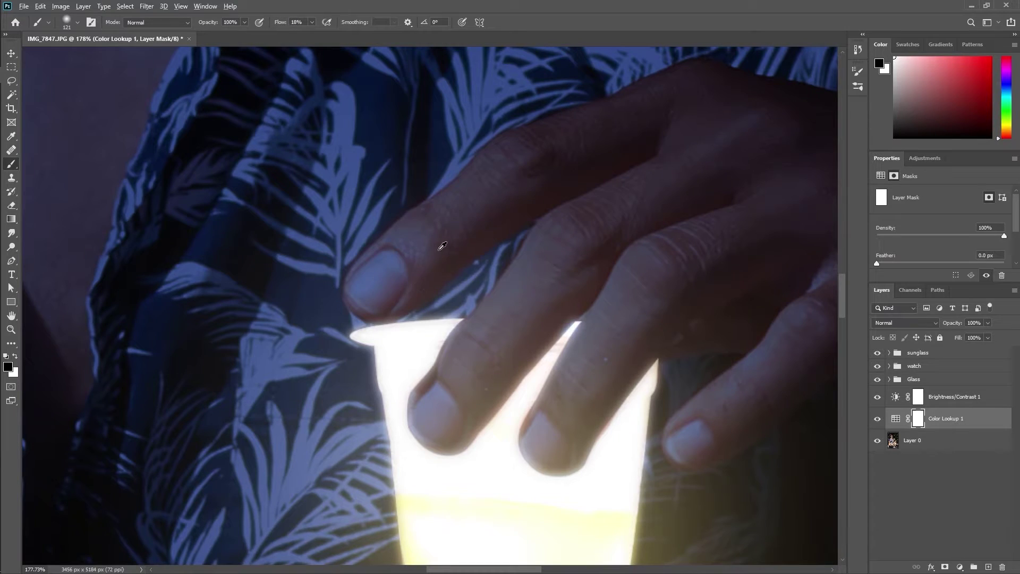
alt+right_click(440, 248)
scroll(457, 239, up, 3)
drag(488, 324, 447, 328)
mouse_move(341, 363)
mouse_down()
mouse_move(519, 230)
mouse_move(571, 205)
mouse_up()
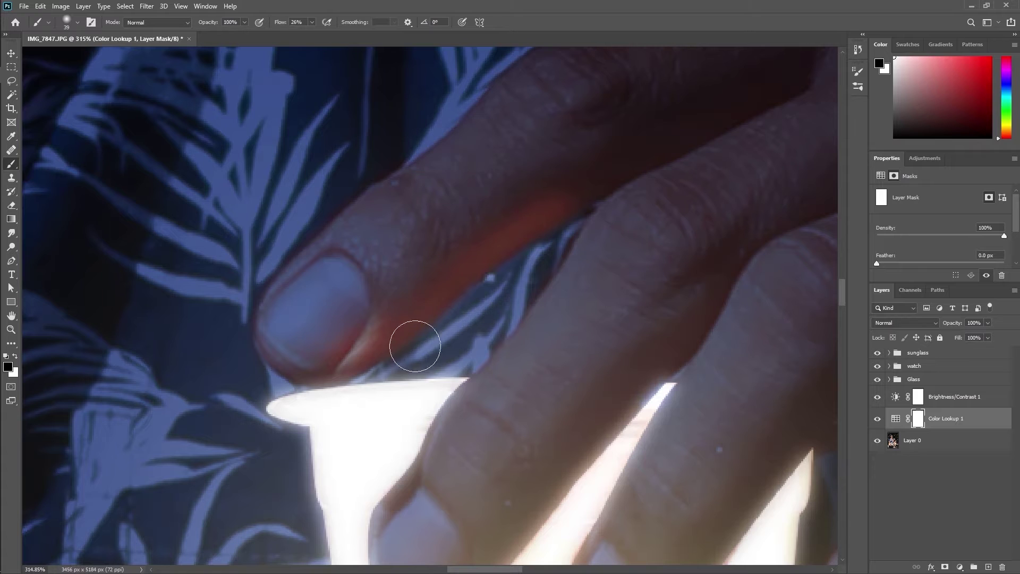
mouse_move(342, 367)
mouse_down()
mouse_move(555, 200)
mouse_move(774, 103)
mouse_up()
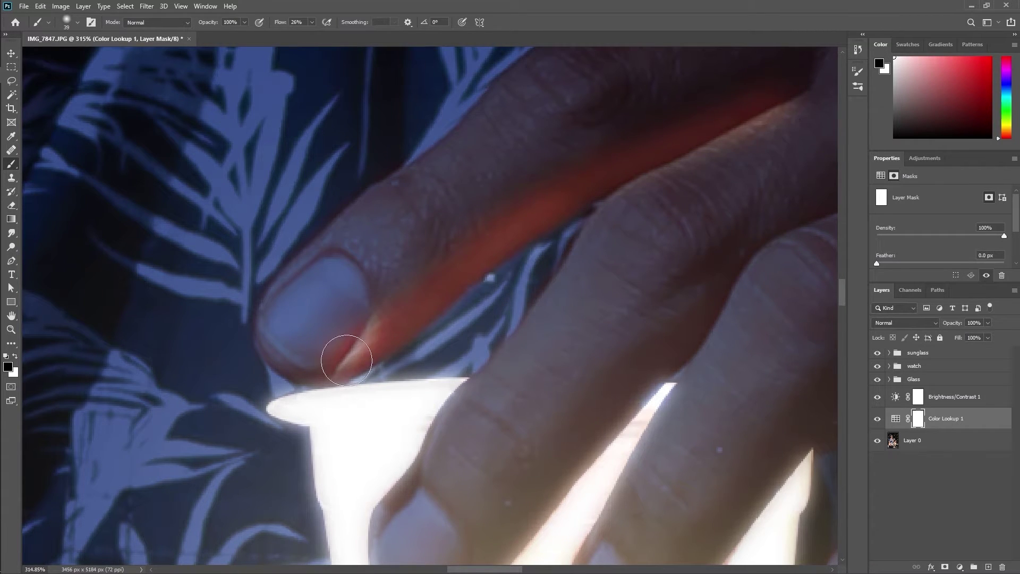
mouse_move(291, 363)
mouse_down()
mouse_move(439, 289)
mouse_move(699, 119)
mouse_up()
Step: Paint black on the mask along both edges and the fingertip of the middle finger above the cup
mouse_move(656, 375)
mouse_down()
mouse_move(528, 328)
mouse_move(441, 246)
mouse_up()
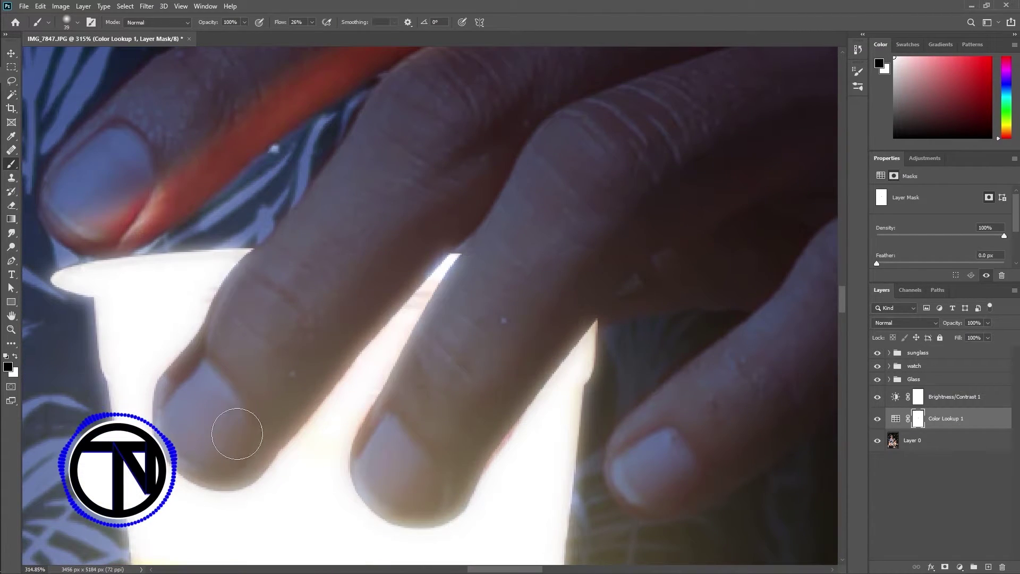
mouse_move(187, 467)
mouse_down()
mouse_move(247, 465)
mouse_move(302, 384)
mouse_move(462, 218)
mouse_move(386, 298)
mouse_move(186, 457)
mouse_move(282, 411)
mouse_move(359, 283)
mouse_move(473, 191)
mouse_up()
drag(160, 384, 376, 129)
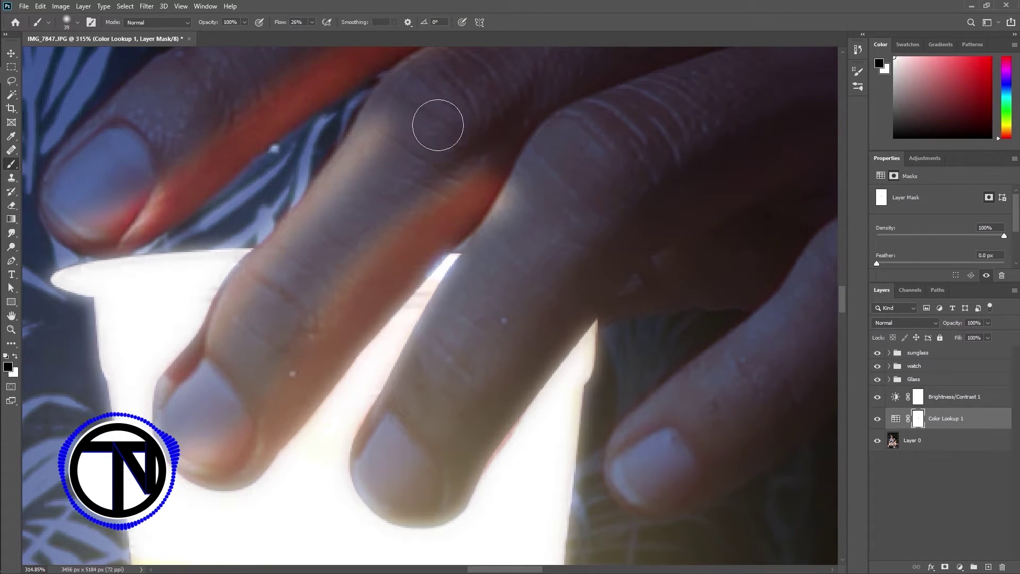
scroll(440, 139, down, 4)
drag(416, 94, 370, 139)
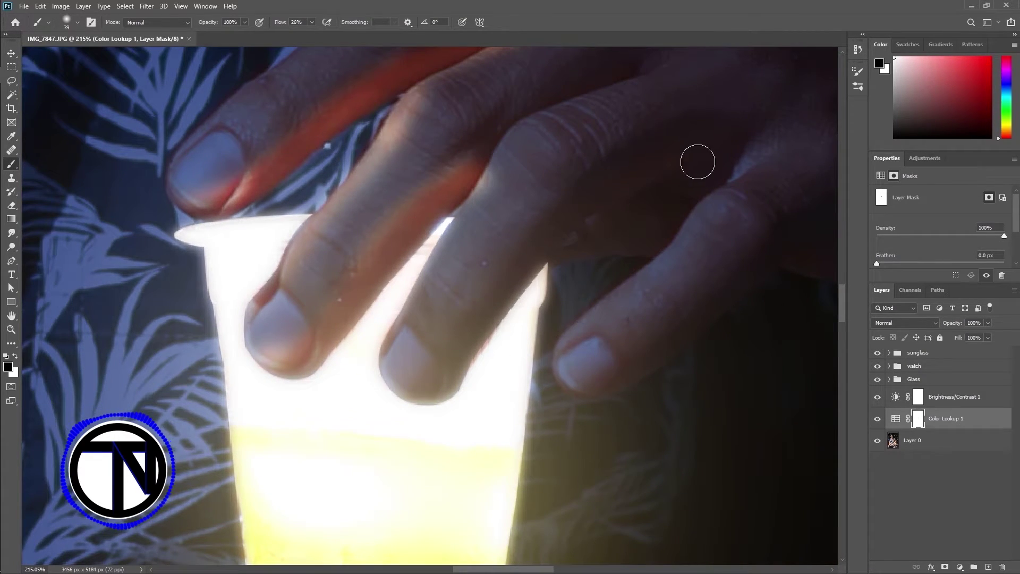
Step: Paint black on the mask along the underside of the ring finger and the cup-facing edge of the little finger
mouse_move(696, 162)
mouse_down()
mouse_move(620, 180)
mouse_move(528, 269)
mouse_up()
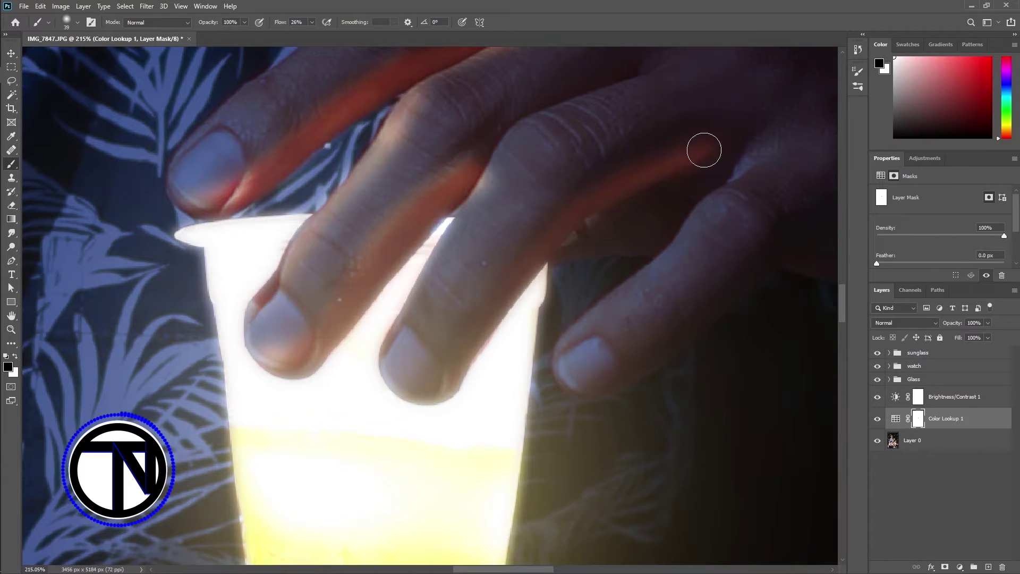
mouse_move(703, 151)
mouse_down()
mouse_move(558, 218)
mouse_move(531, 266)
mouse_up()
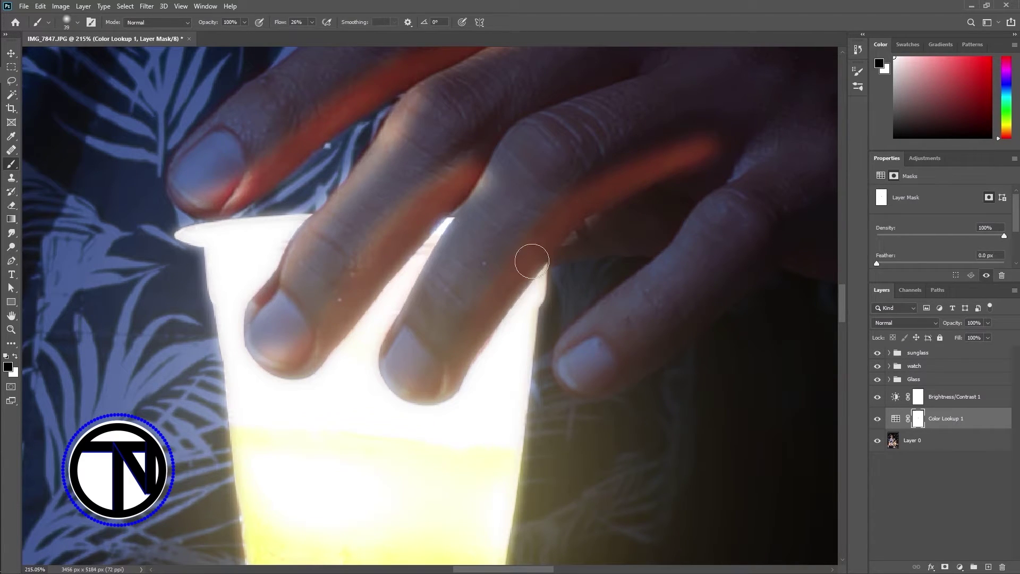
drag(671, 318, 580, 344)
mouse_move(642, 192)
mouse_down()
mouse_move(631, 223)
mouse_move(536, 324)
mouse_move(467, 364)
mouse_up()
mouse_move(642, 217)
mouse_down()
mouse_move(489, 350)
mouse_move(477, 412)
mouse_move(514, 386)
mouse_up()
Step: Paint black softly on the mask over the knuckles with a 105 px brush at 9% flow
scroll(574, 319, down, 3)
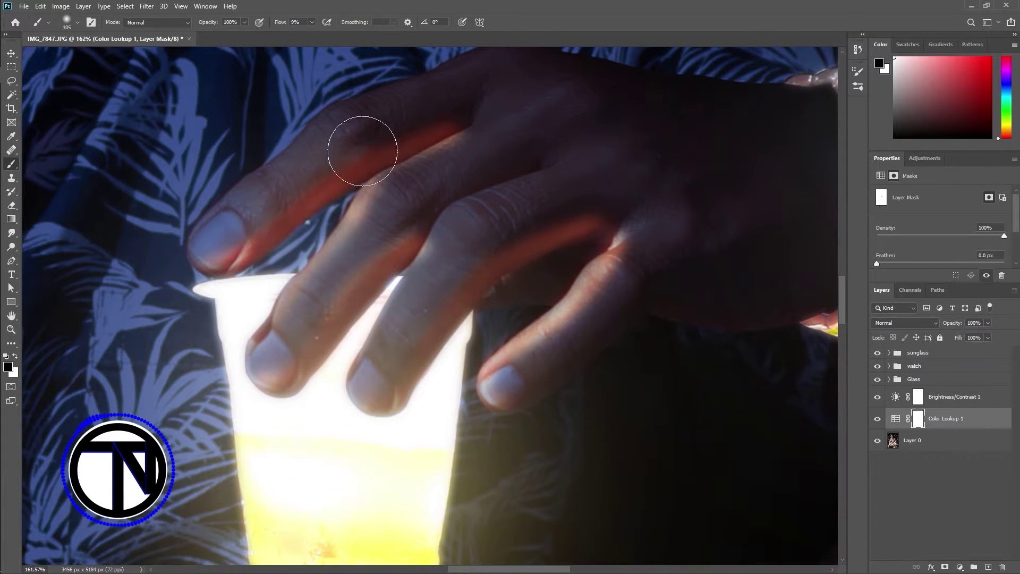
mouse_move(362, 151)
mouse_down()
mouse_move(441, 108)
mouse_move(491, 168)
mouse_move(542, 193)
mouse_up()
scroll(542, 358, down, 3)
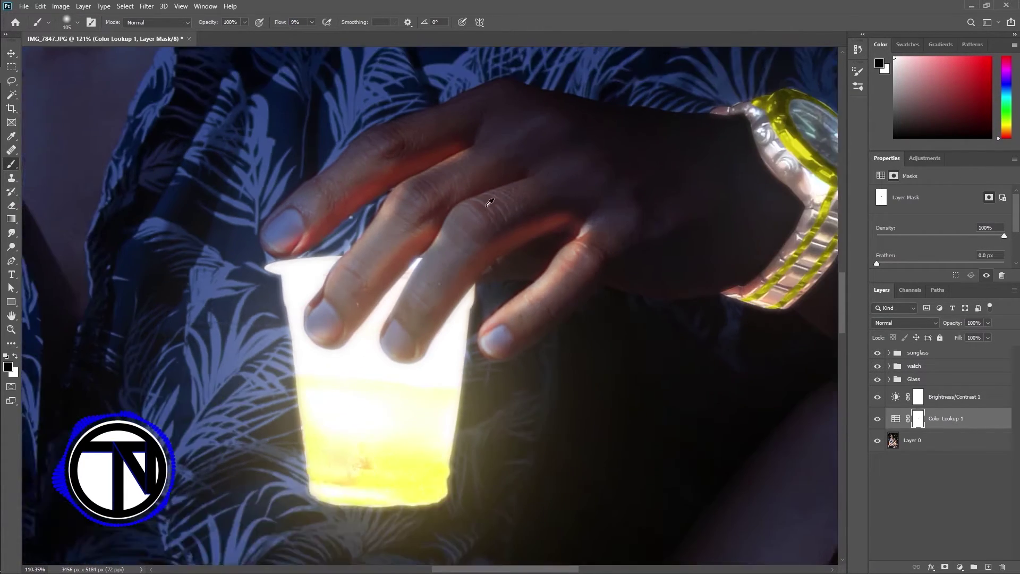
scroll(612, 249, up, 4)
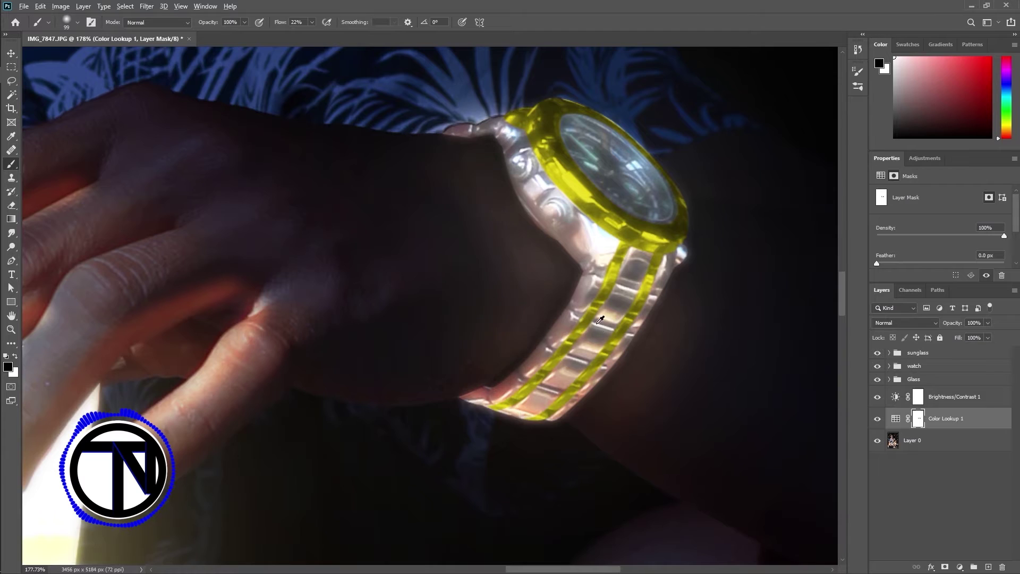
scroll(600, 319, down, 4)
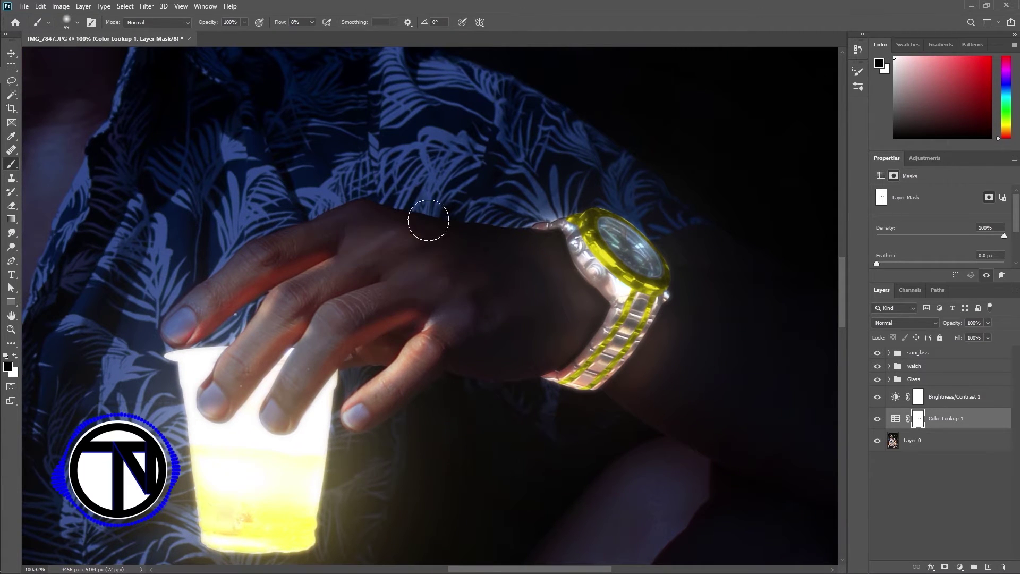
Step: Set the brush flow to 28% and paint black on the mask over the shirt around the cup with a 272 px brush
scroll(519, 363, down, 10)
scroll(461, 405, up, 1)
drag(281, 23, 291, 24)
scroll(417, 244, up, 3)
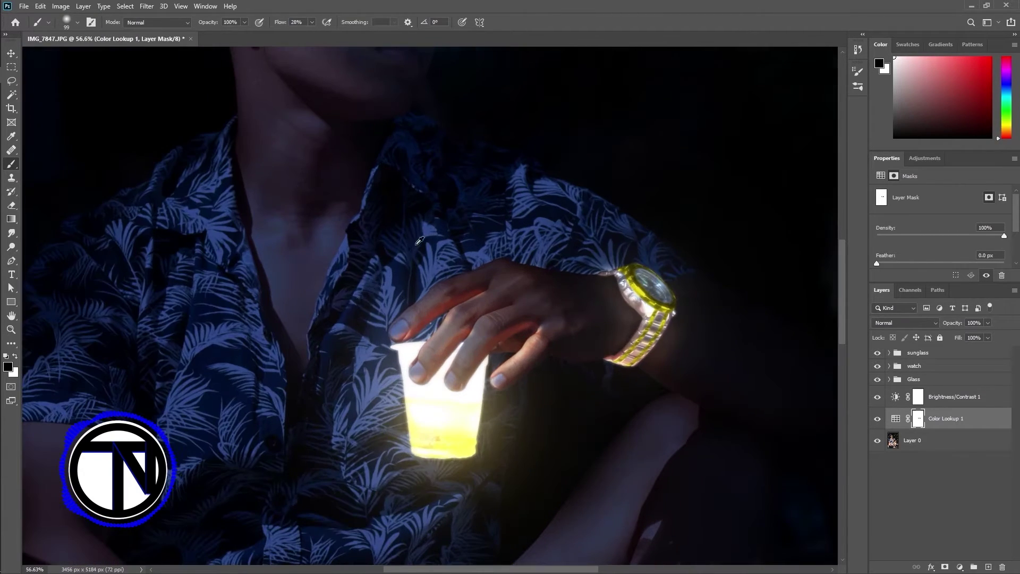
mouse_move(347, 321)
mouse_down()
mouse_move(472, 463)
mouse_move(496, 469)
mouse_move(369, 447)
mouse_move(397, 288)
mouse_move(434, 243)
mouse_up()
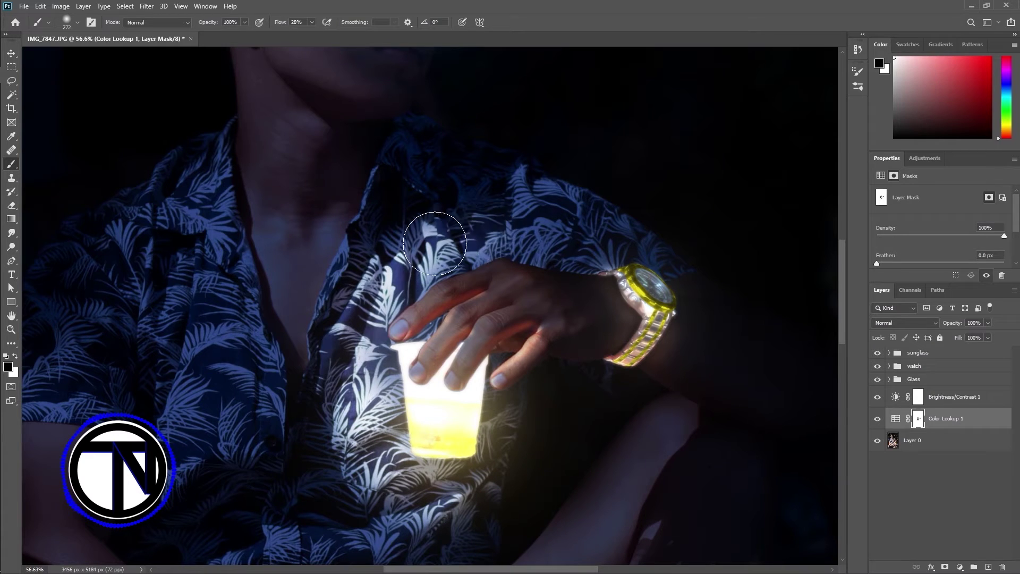
Step: Enlarge the brush and paint black on the mask over the raised thigh and the edge of the shorts below the cup
scroll(509, 469, down, 3)
mouse_move(566, 544)
mouse_down()
mouse_move(517, 378)
mouse_move(537, 307)
mouse_move(420, 444)
mouse_up()
alt+right_click(466, 379)
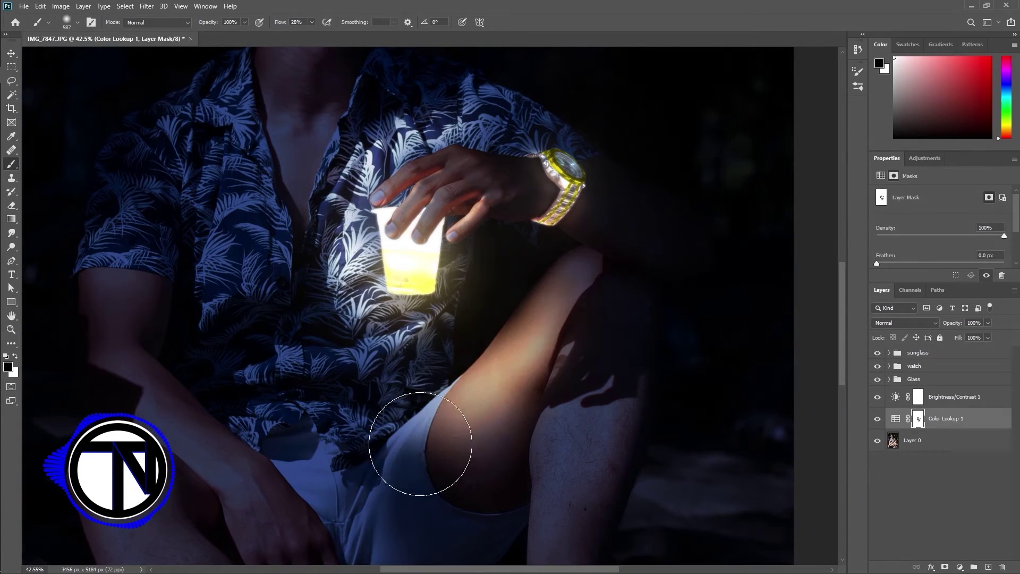
Step: Paint black on the mask along the cup-facing edge of the thigh and shorts with a 124 px brush at 41% flow
scroll(473, 399, up, 5)
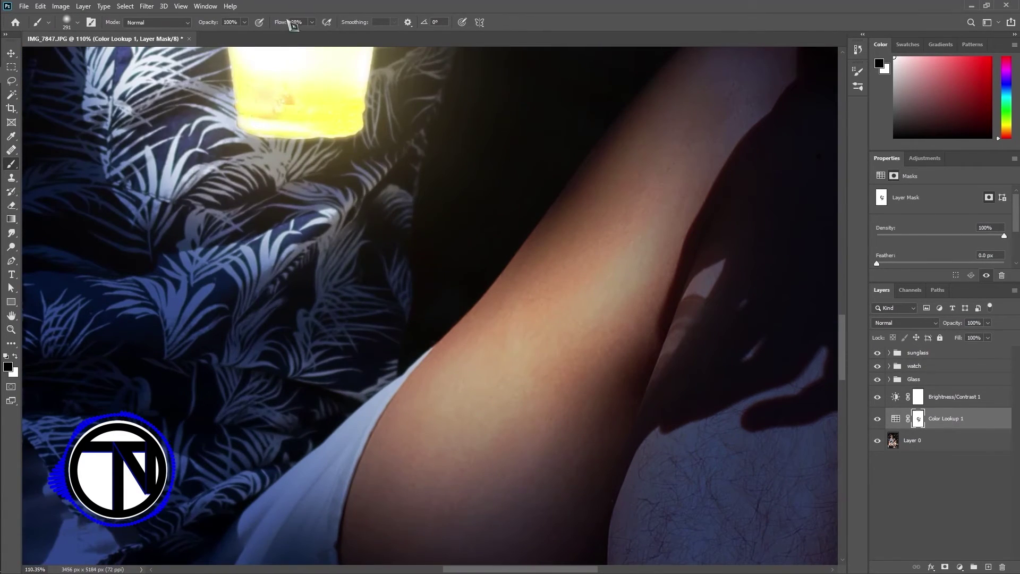
alt+right_click(471, 276)
drag(342, 431, 609, 142)
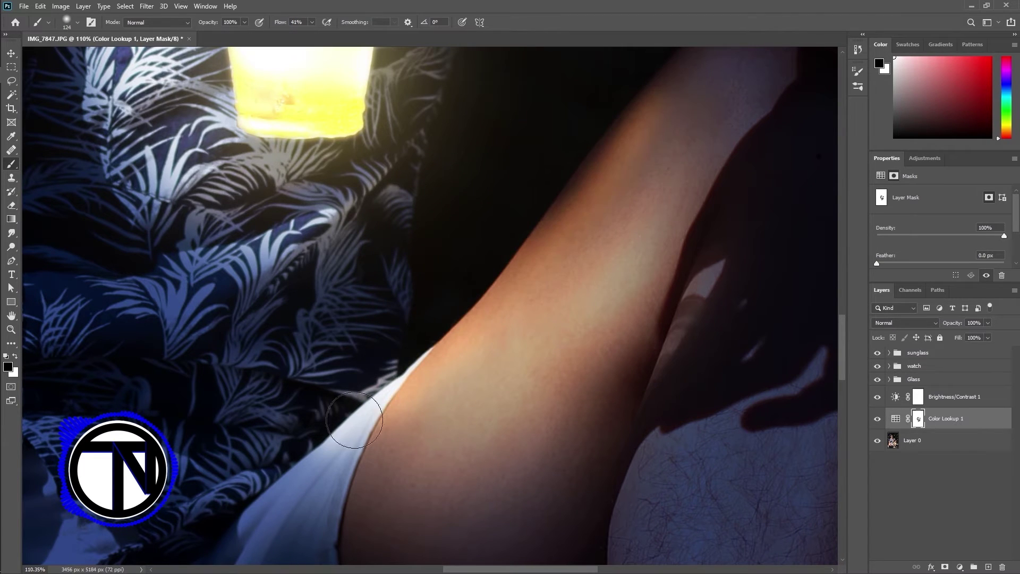
Step: Paint black on the mask along the lowered forearm and the nearby shirt hem, softening the light with a 591 px brush at 21% flow
scroll(308, 441, down, 4)
scroll(475, 287, up, 3)
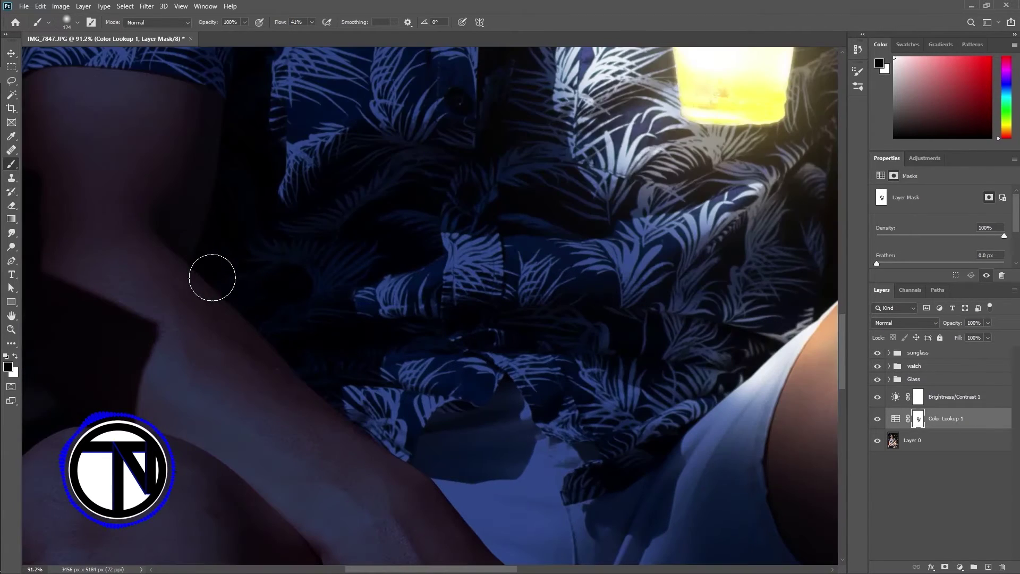
drag(314, 397, 233, 307)
scroll(347, 452, down, 4)
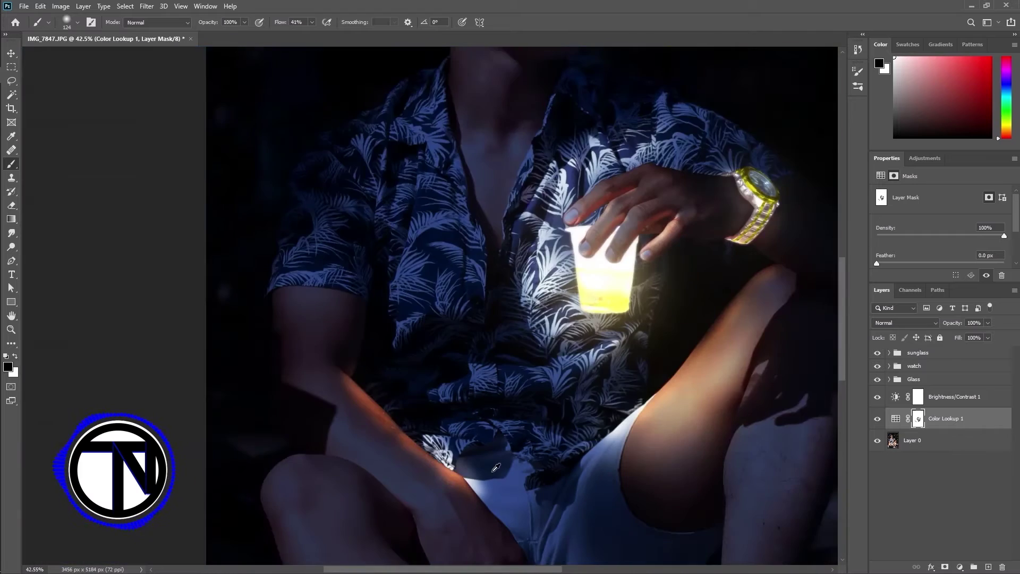
drag(421, 451, 405, 417)
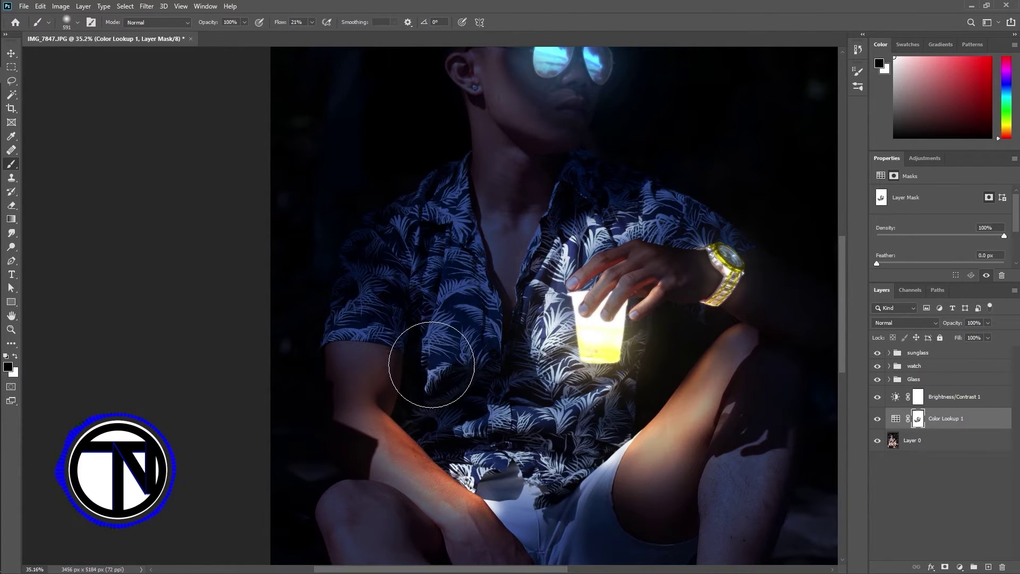
Step: Add a new layer above the sunglass group and name it lines
scroll(619, 314, down, 2)
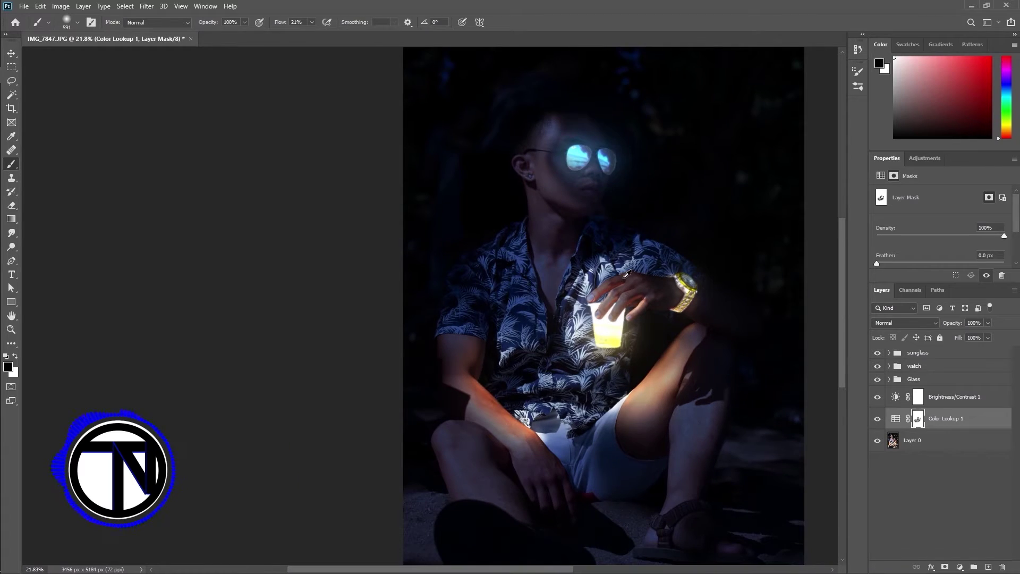
scroll(626, 273, down, 1)
scroll(420, 298, up, 3)
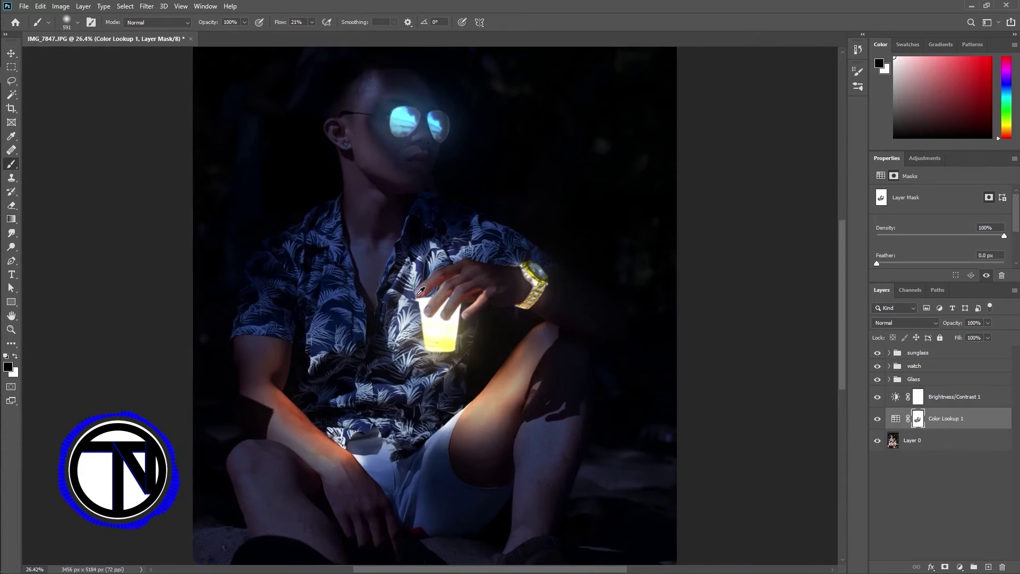
scroll(417, 295, down, 1)
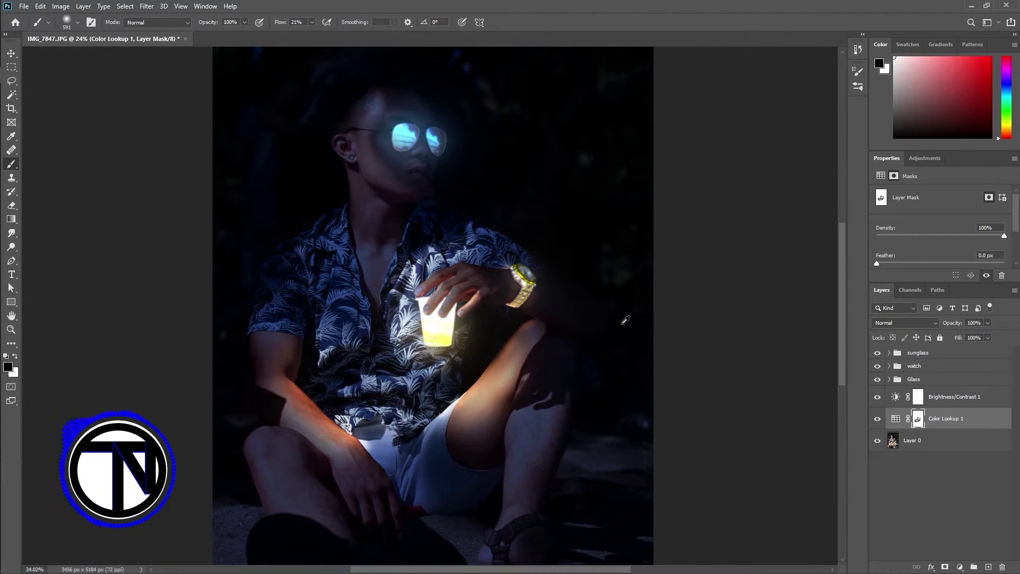
click(948, 354)
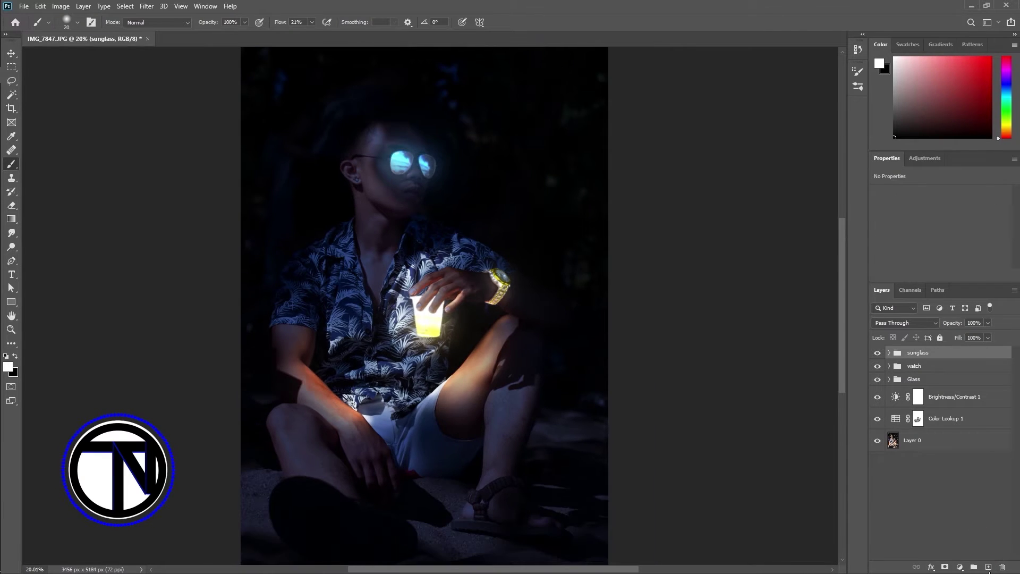
double_click(921, 357)
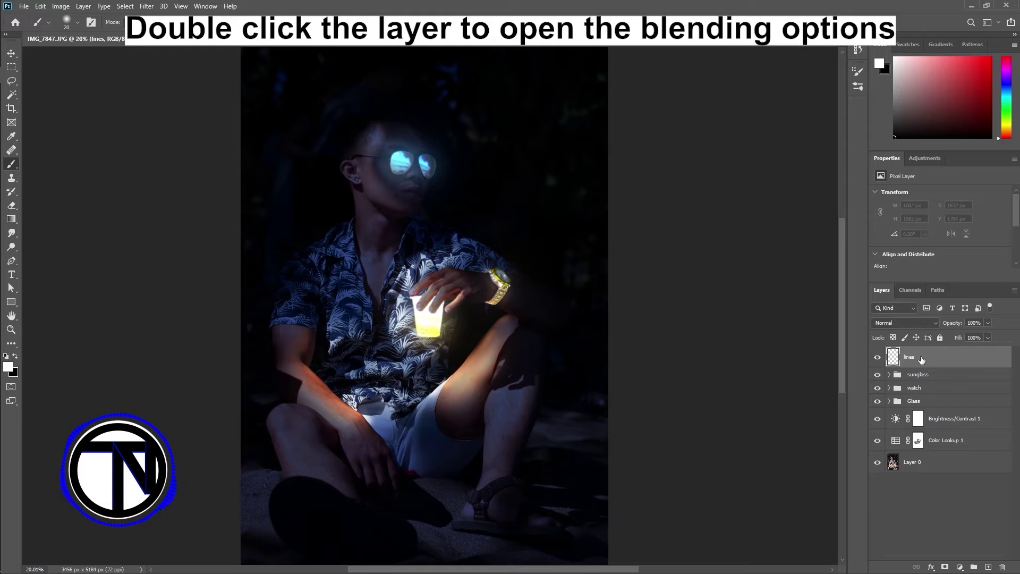
Step: Give the lines layer a cyan Outer Glow using the Linear Dodge (Add) blend mode
double_click(921, 359)
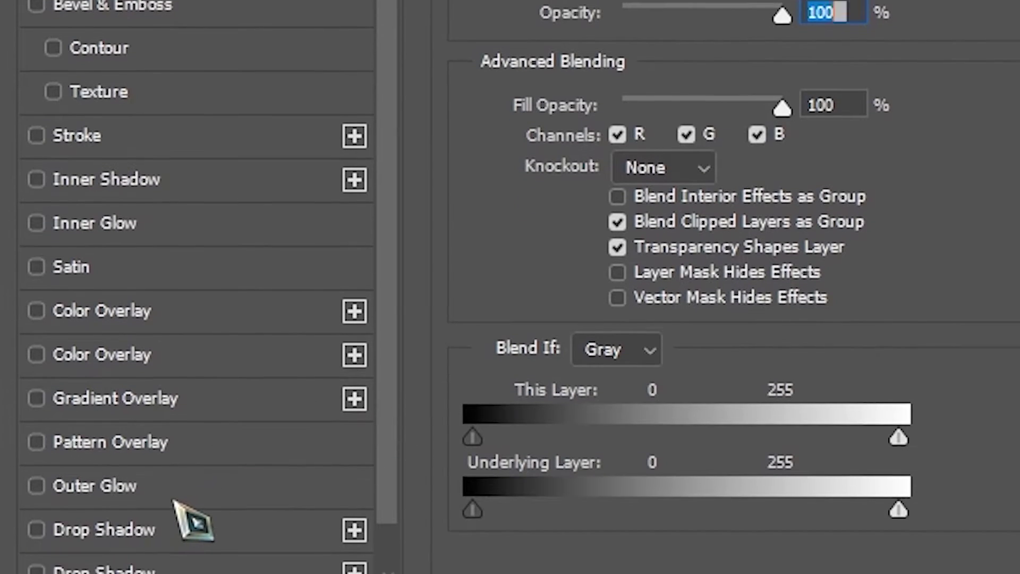
click(611, 458)
click(760, 155)
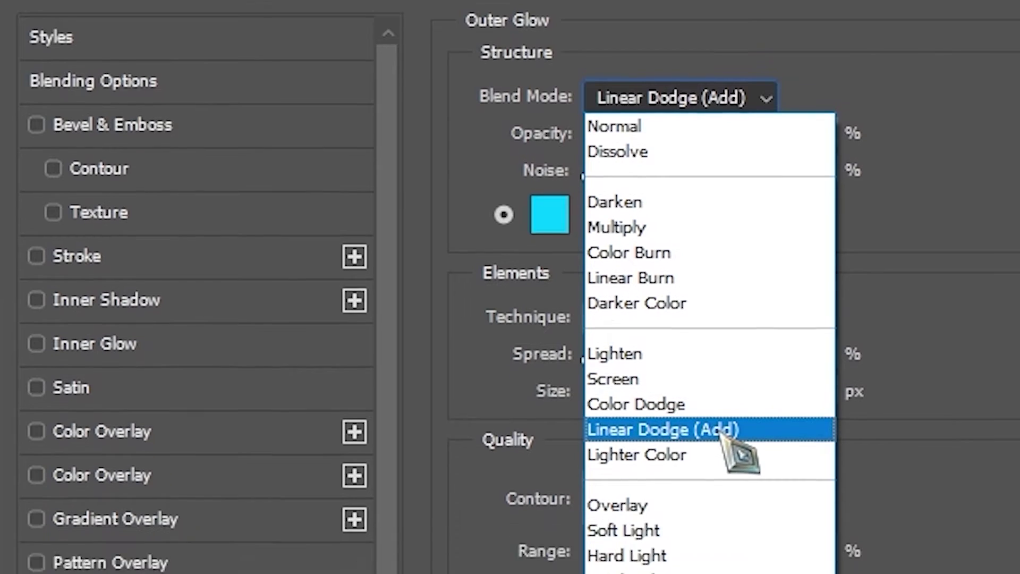
click(725, 487)
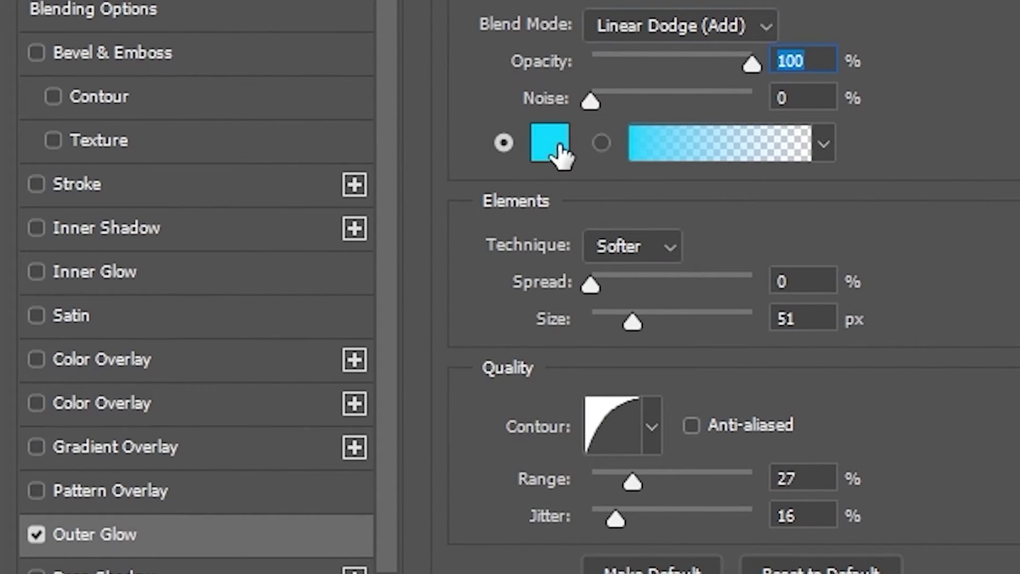
click(552, 146)
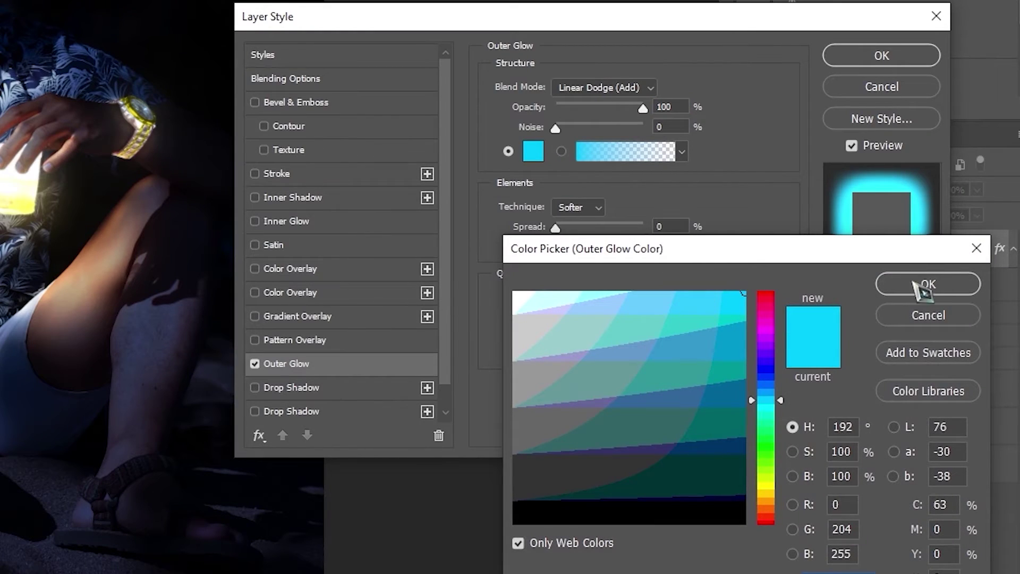
click(923, 286)
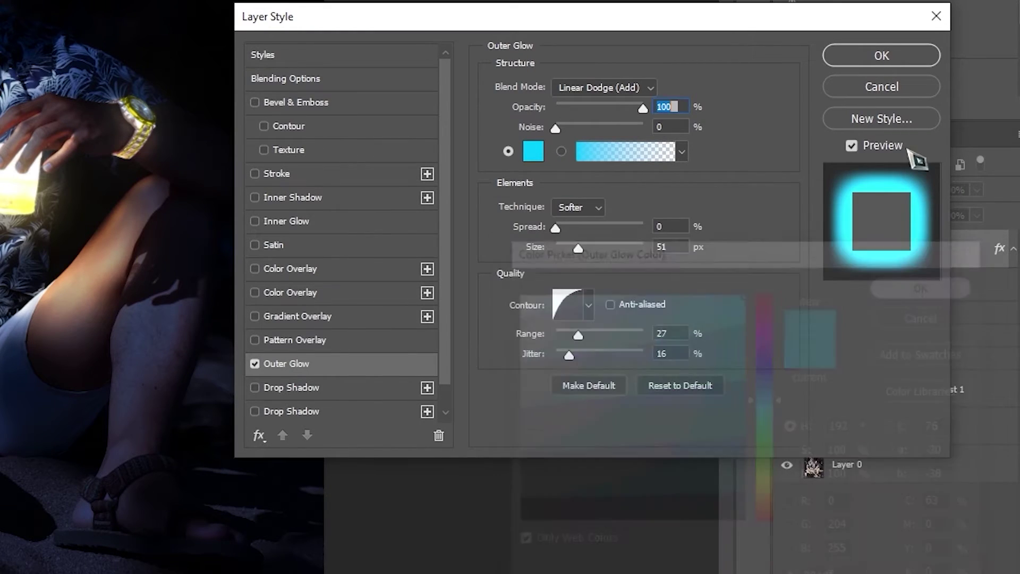
click(899, 60)
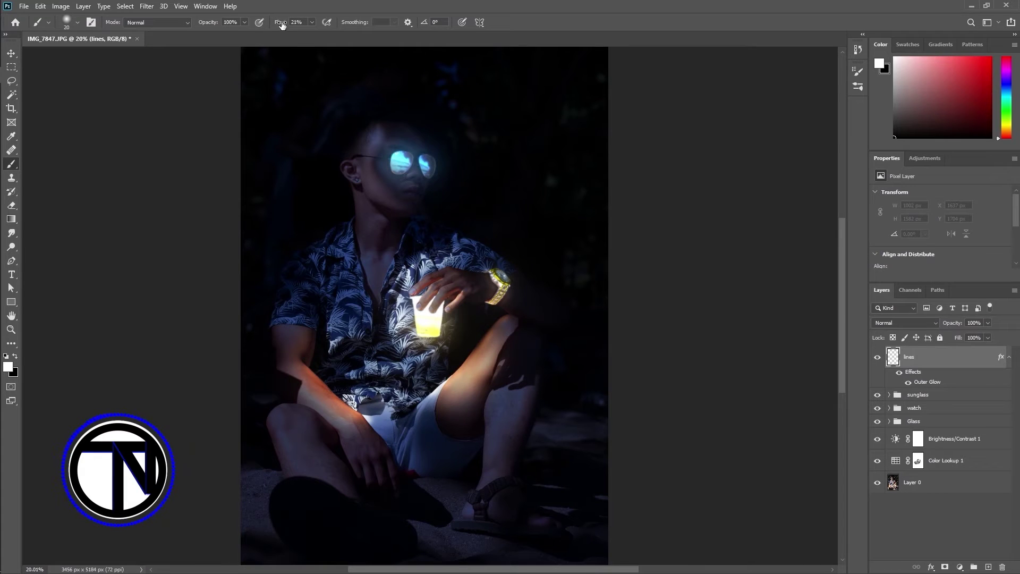
Step: Set up a soft 20 px brush with 0% hardness, 100% flow and a white foreground color
click(79, 23)
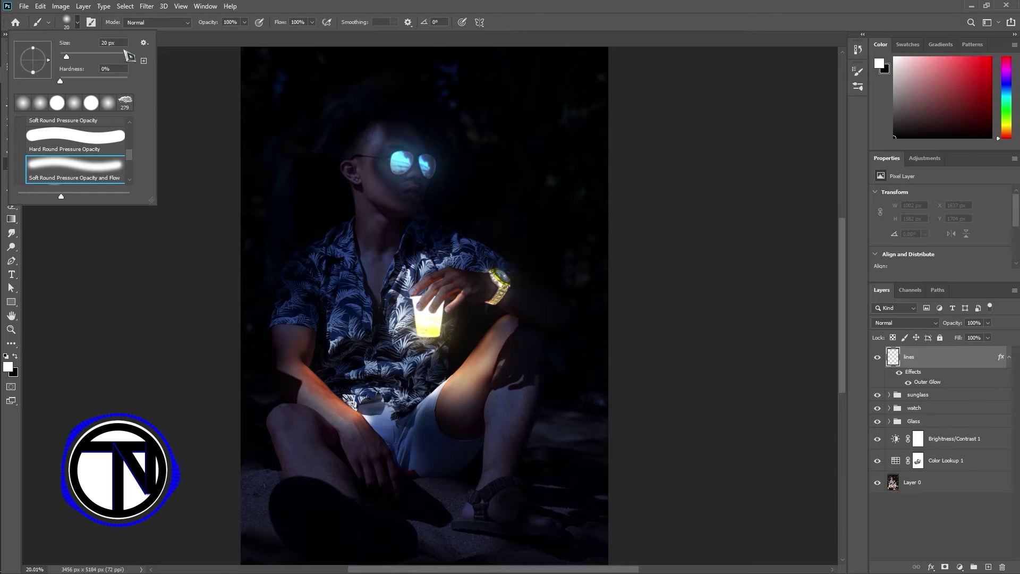
click(80, 24)
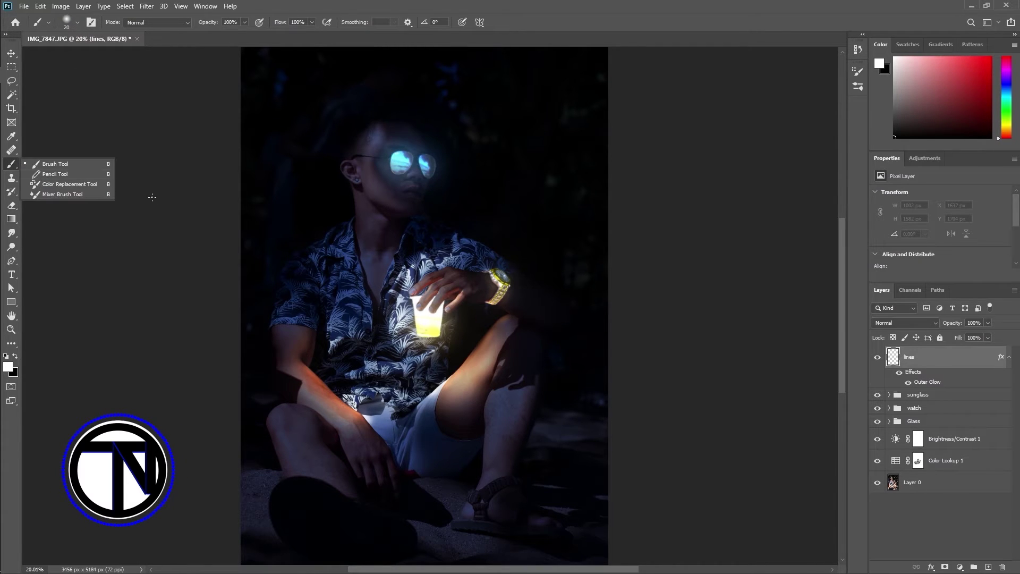
scroll(384, 250, up, 5)
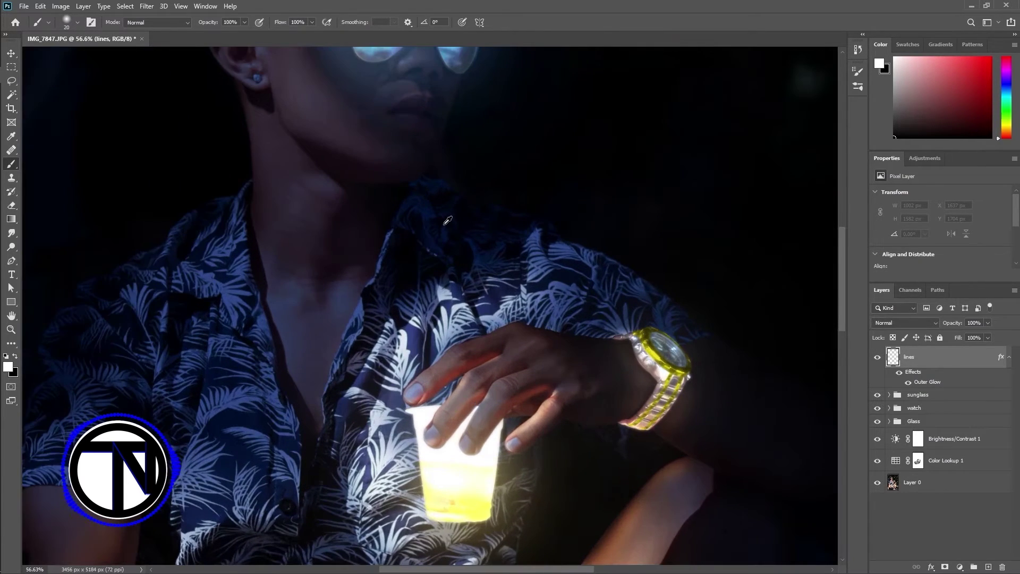
click(11, 367)
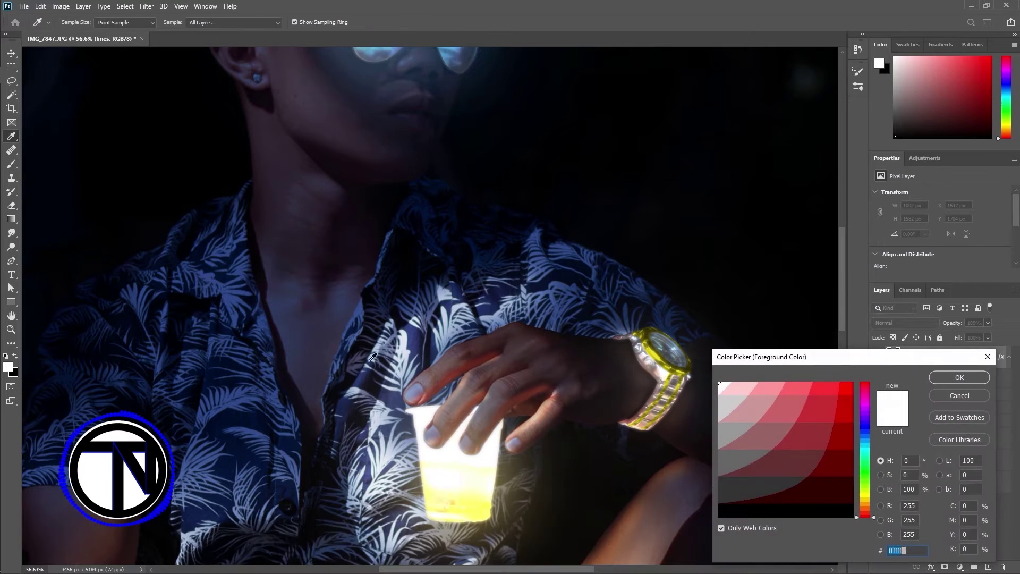
click(960, 377)
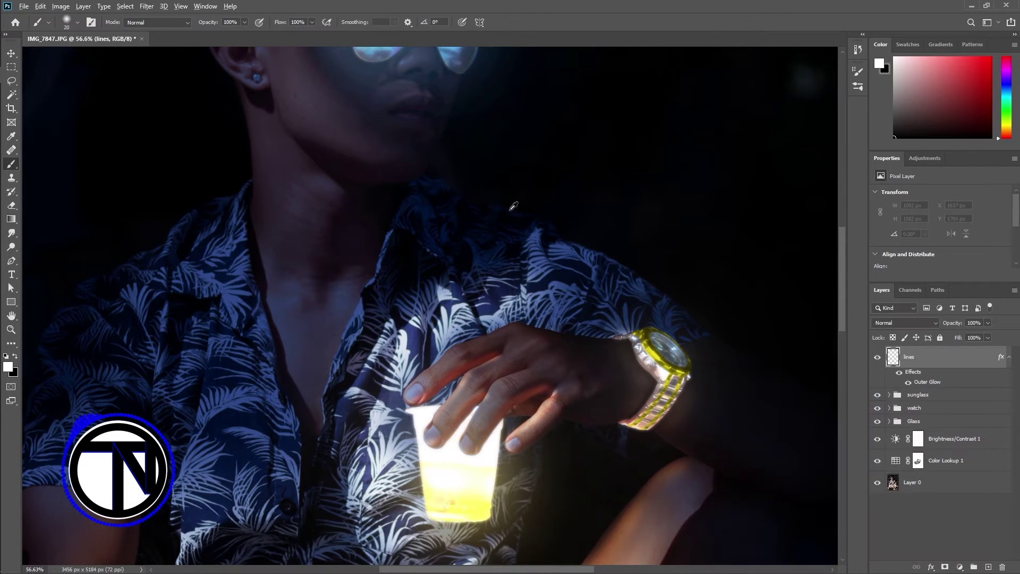
Step: Paint a glowing line from the collar along the shoulder and down the sleeve to the watch, undoing a faulty stroke
scroll(443, 167, up, 5)
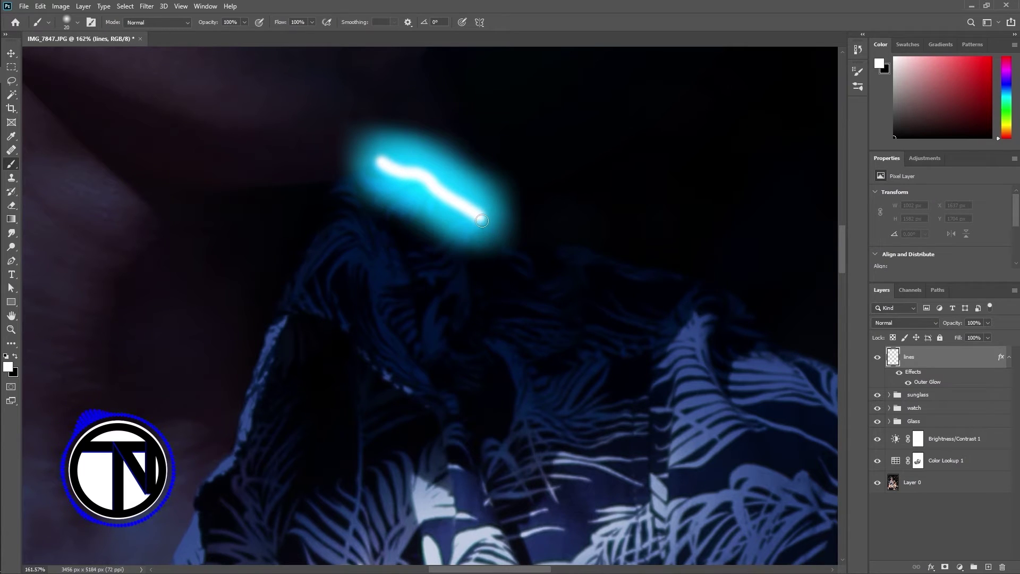
drag(549, 245, 731, 291)
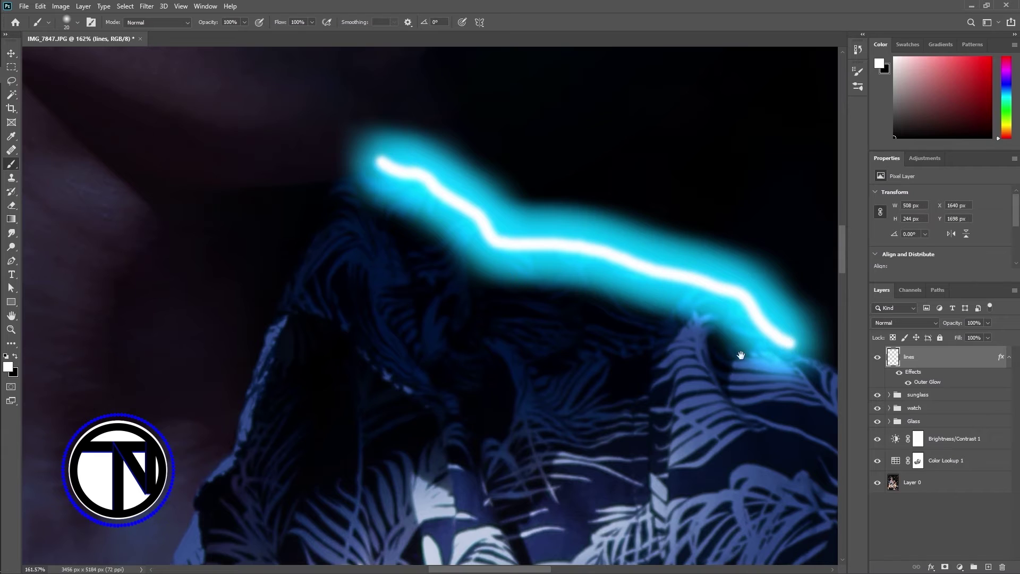
mouse_move(741, 355)
mouse_down()
mouse_move(345, 195)
mouse_move(431, 199)
mouse_move(581, 272)
mouse_move(691, 348)
mouse_move(812, 466)
mouse_up()
key(ctrl+z)
mouse_move(706, 471)
mouse_down()
mouse_move(499, 346)
mouse_move(600, 341)
mouse_up()
drag(503, 460, 584, 112)
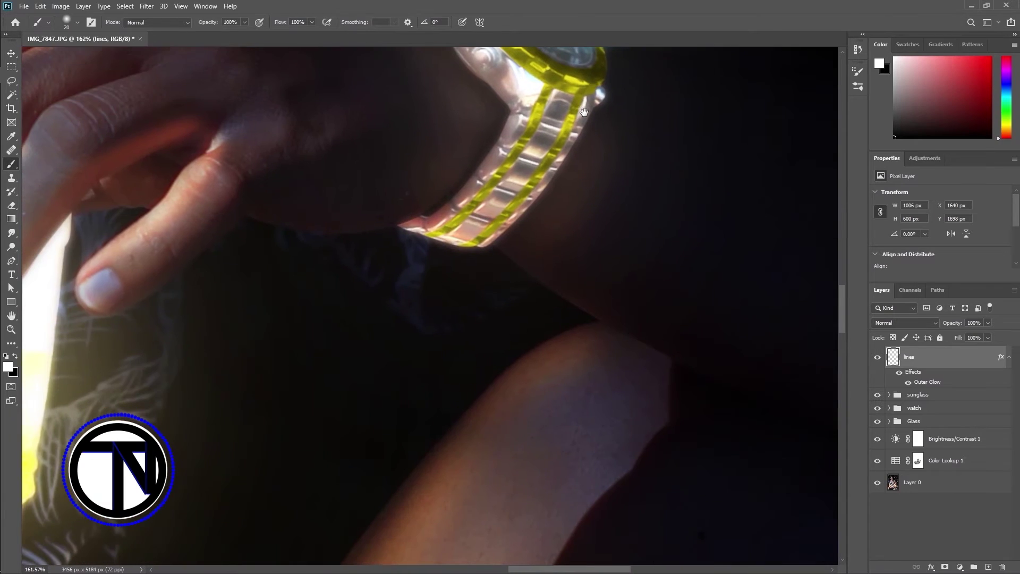
Step: Paint glowing lines along the sleeve edge beneath the wrist and down the side of the shirt to the thigh
mouse_move(430, 242)
mouse_down()
mouse_move(423, 313)
mouse_move(533, 287)
mouse_up()
drag(242, 231, 405, 302)
drag(281, 364, 401, 314)
mouse_move(307, 218)
mouse_down()
mouse_move(304, 284)
mouse_move(251, 482)
mouse_move(354, 147)
mouse_move(342, 318)
mouse_move(315, 468)
mouse_up()
drag(237, 375, 482, 314)
Step: Outline the opposite shoulder, outer sleeve and sleeve hem with glowing lines, undoing a misplaced stroke
scroll(462, 319, down, 8)
drag(274, 186, 394, 321)
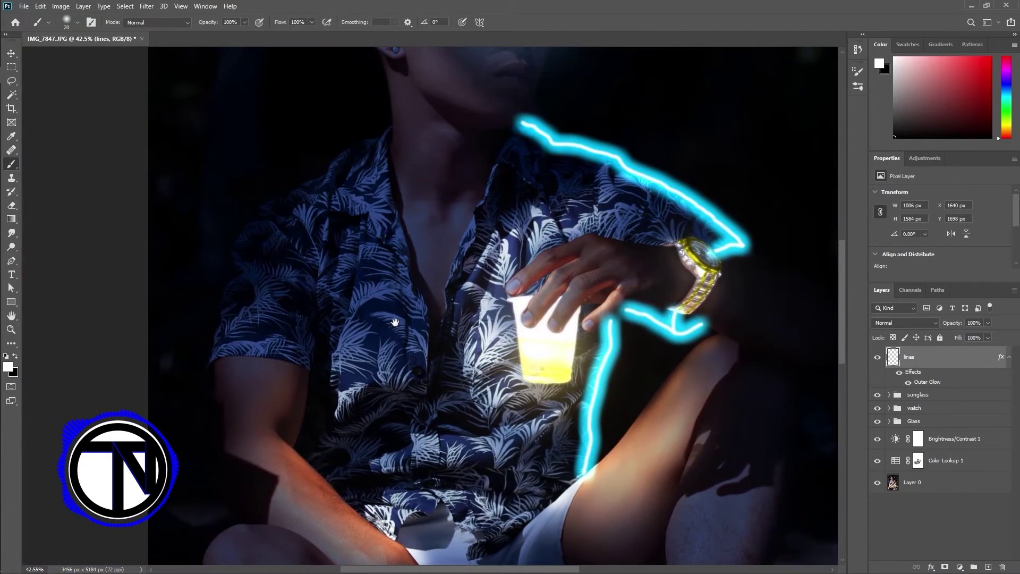
scroll(309, 160, up, 2)
scroll(330, 173, up, 8)
mouse_move(334, 185)
mouse_down()
mouse_move(123, 296)
mouse_move(57, 438)
mouse_move(272, 287)
mouse_up()
mouse_move(457, 139)
mouse_down()
mouse_move(432, 174)
mouse_move(274, 286)
mouse_up()
drag(133, 478, 390, 106)
drag(255, 166, 196, 423)
key(ctrl+z)
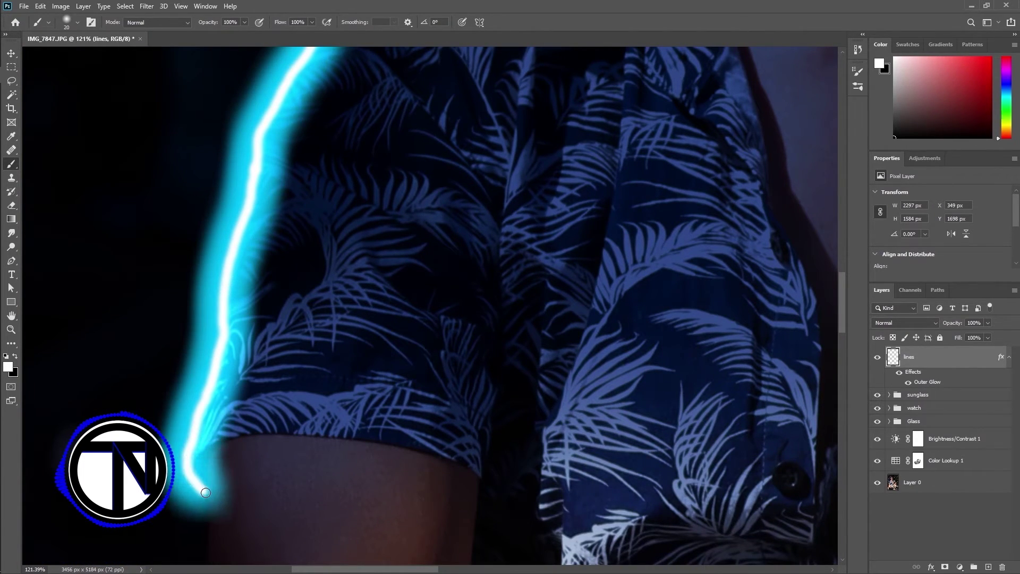
mouse_move(205, 492)
mouse_down()
mouse_move(281, 432)
mouse_move(427, 448)
mouse_move(491, 470)
mouse_up()
scroll(377, 330, down, 5)
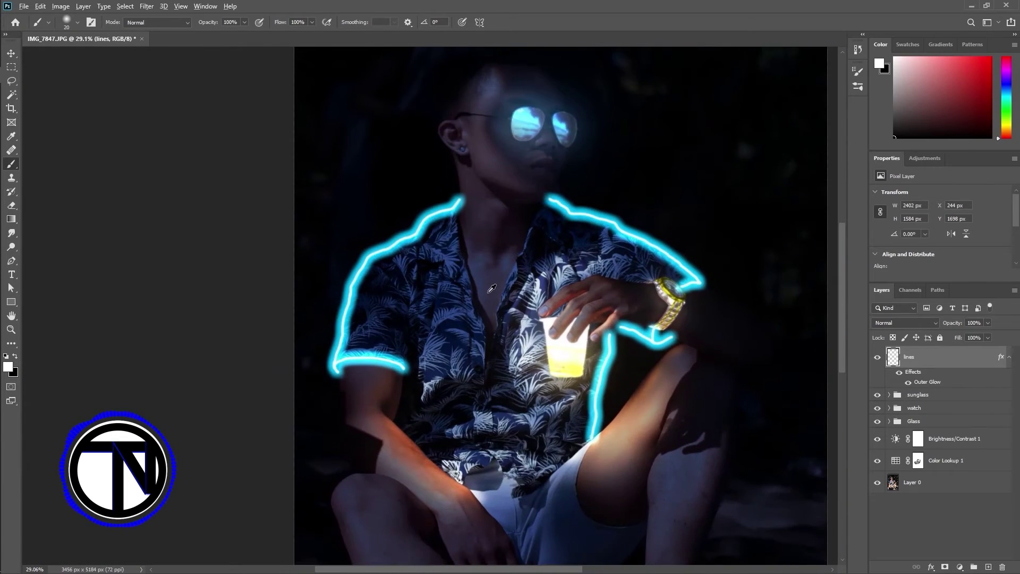
Step: Set the brush size to 10 px and trace the neck edge and lower edge of the cup-side collar
scroll(490, 295, up, 2)
click(77, 22)
text(10)
key(Return)
scroll(565, 199, up, 5)
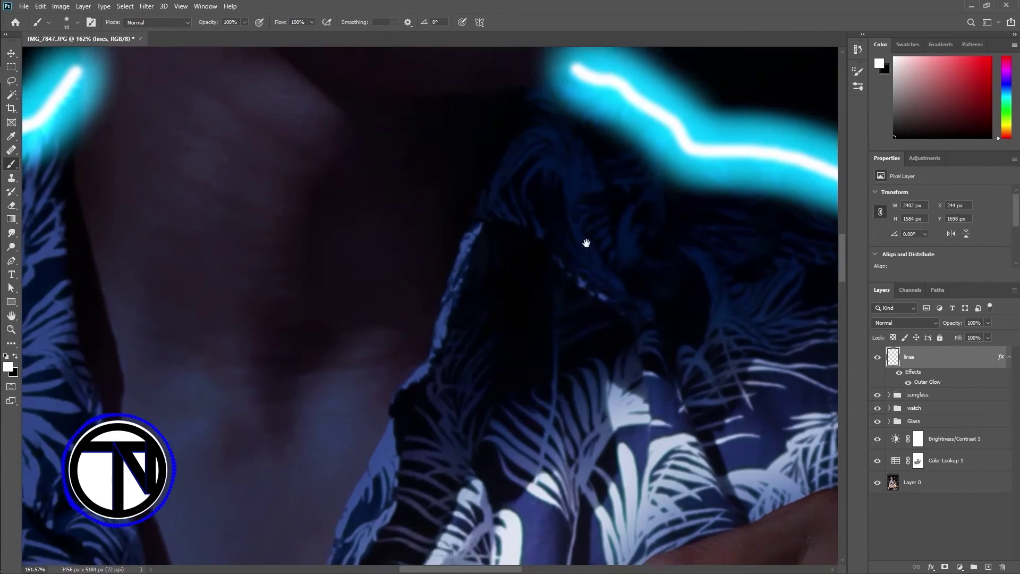
mouse_move(587, 243)
mouse_down()
mouse_move(574, 252)
mouse_move(562, 325)
mouse_up()
mouse_move(555, 160)
mouse_down()
mouse_move(457, 321)
mouse_move(613, 406)
mouse_up()
drag(690, 437, 562, 316)
Step: Close the cup-side collar outline with a line from the shoulder down to the collar tip
scroll(555, 215, down, 4)
scroll(542, 200, up, 5)
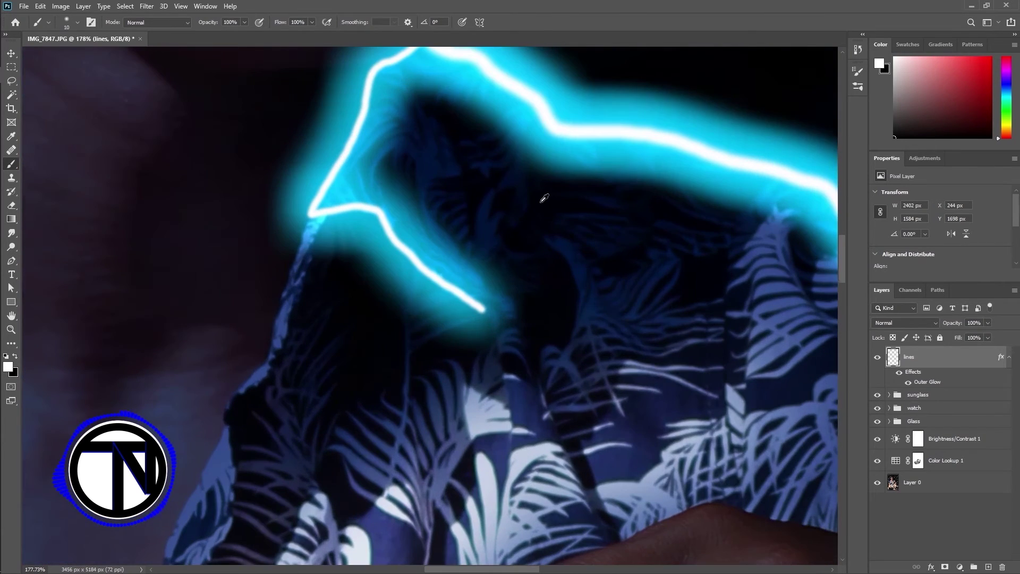
drag(543, 114, 526, 196)
scroll(525, 279, up, 4)
drag(525, 158, 519, 357)
drag(463, 326, 520, 359)
Step: Trace the cup-side edge of the shirt opening from the collar down to the base of the V
scroll(478, 241, down, 4)
scroll(317, 218, up, 3)
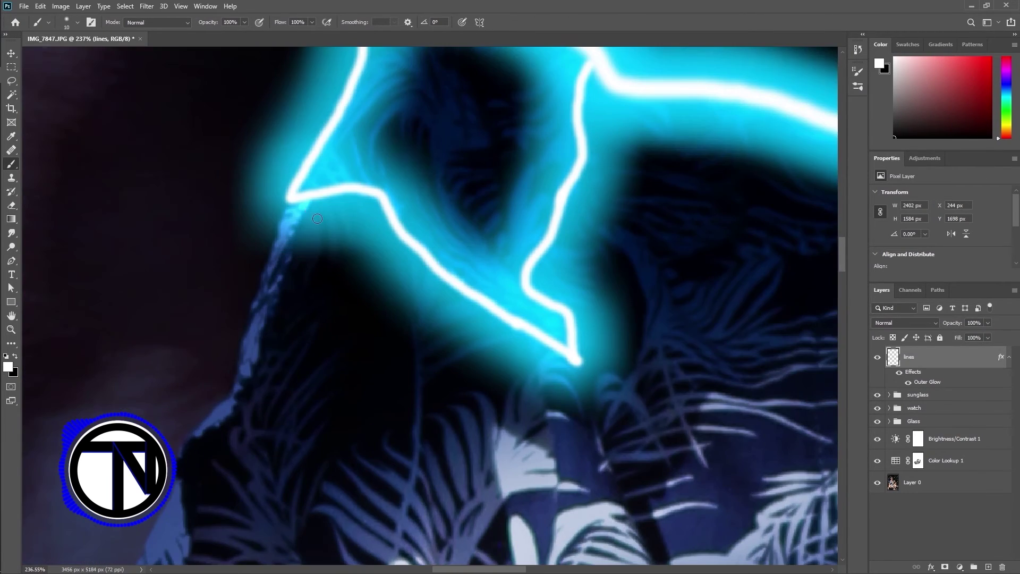
mouse_move(317, 218)
mouse_down()
mouse_move(451, 187)
mouse_move(373, 356)
mouse_move(311, 439)
mouse_up()
drag(408, 487, 524, 199)
mouse_move(431, 143)
mouse_down()
mouse_move(415, 323)
mouse_move(292, 520)
mouse_up()
drag(364, 518, 528, 182)
mouse_move(457, 185)
mouse_down()
mouse_move(432, 246)
mouse_move(432, 378)
mouse_move(412, 418)
mouse_up()
mouse_move(412, 418)
mouse_down()
mouse_move(517, 136)
mouse_move(434, 518)
mouse_up()
Step: Trace the opposite edge of the shirt opening from the base of the V up to the lower corner of the collar
drag(445, 95, 436, 467)
drag(418, 159, 437, 458)
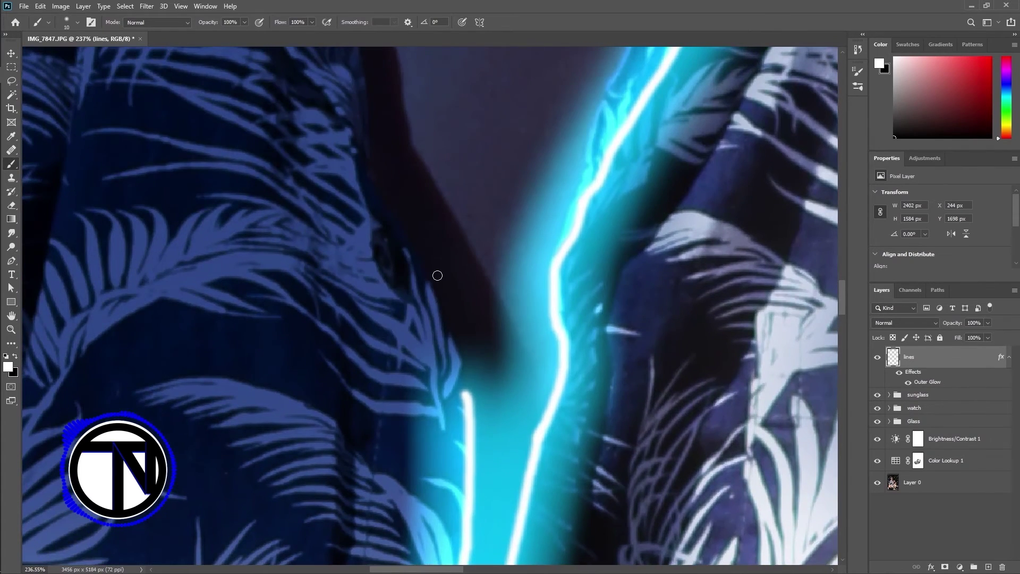
drag(438, 275, 461, 278)
scroll(404, 270, up, 1)
mouse_move(373, 132)
mouse_down()
mouse_move(497, 412)
mouse_move(493, 430)
mouse_up()
drag(405, 138, 538, 415)
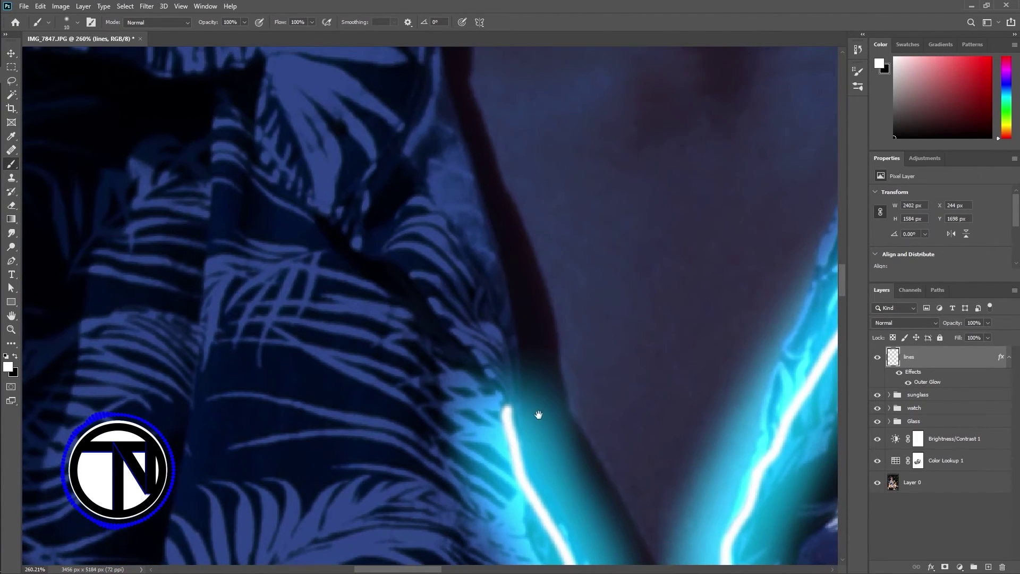
scroll(538, 415, down, 3)
mouse_move(379, 226)
mouse_down()
mouse_move(379, 276)
mouse_move(467, 364)
mouse_move(571, 558)
mouse_up()
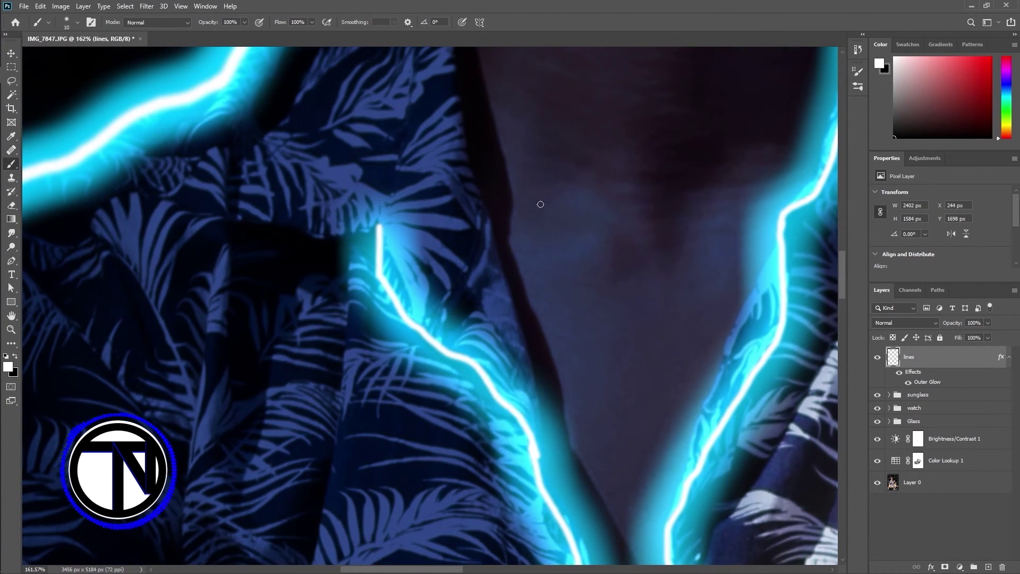
Step: Outline the collar on the opposite side along the neck edge, shoulder fold and lower edge
mouse_move(460, 101)
mouse_down()
mouse_move(530, 370)
mouse_move(555, 467)
mouse_up()
drag(472, 165, 502, 382)
mouse_move(497, 98)
mouse_down()
mouse_move(505, 121)
mouse_move(479, 205)
mouse_move(492, 314)
mouse_up()
mouse_move(150, 369)
mouse_down()
mouse_move(263, 367)
mouse_move(449, 154)
mouse_move(216, 265)
mouse_up()
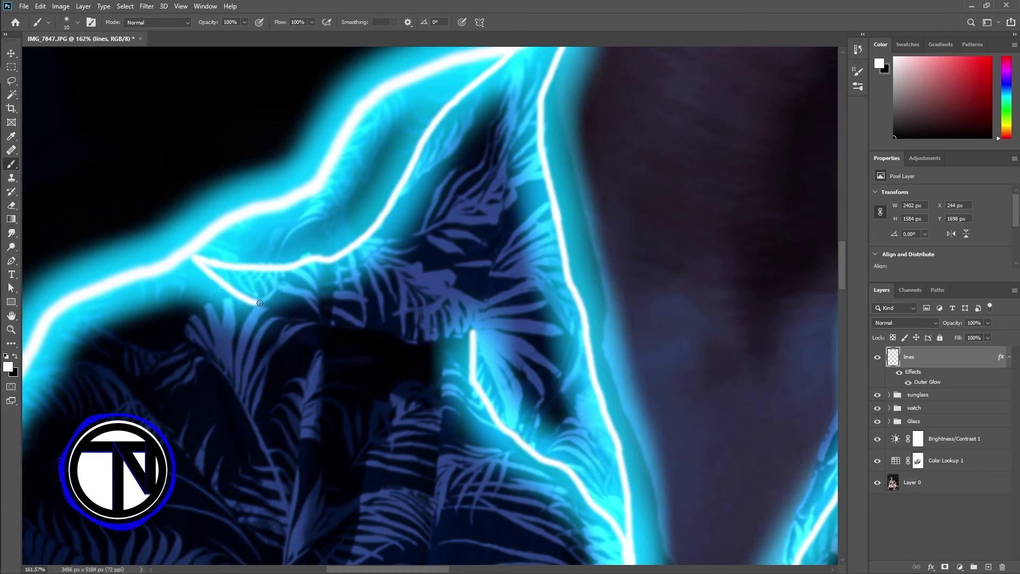
drag(260, 303, 470, 334)
scroll(578, 316, down, 5)
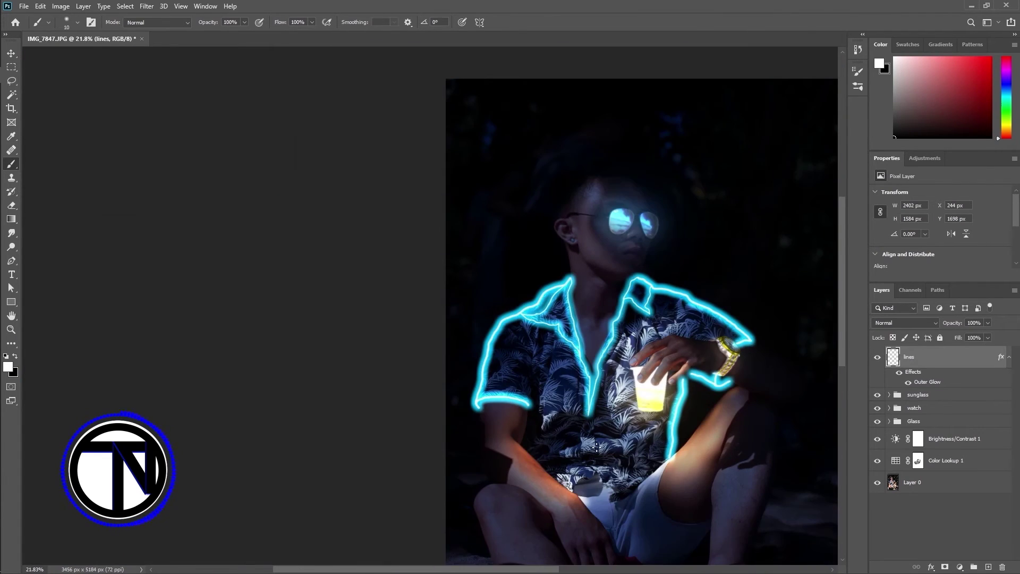
Step: Trace the shirt front from the base of the V down the placket and around the parted hem above the shorts
scroll(596, 447, up, 6)
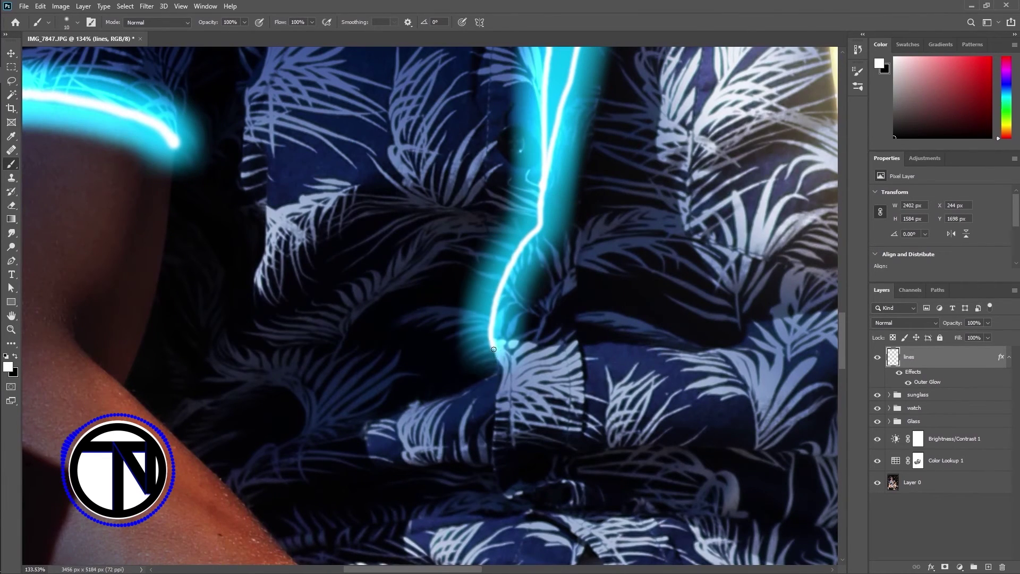
scroll(568, 489, up, 8)
drag(568, 490, 554, 344)
mouse_move(445, 354)
mouse_down()
mouse_move(537, 330)
mouse_move(498, 400)
mouse_move(614, 469)
mouse_up()
drag(648, 456, 498, 154)
mouse_move(467, 170)
mouse_down()
mouse_move(526, 255)
mouse_move(706, 377)
mouse_move(680, 451)
mouse_move(646, 467)
mouse_up()
mouse_move(162, 419)
mouse_down()
mouse_move(308, 244)
mouse_move(446, 159)
mouse_up()
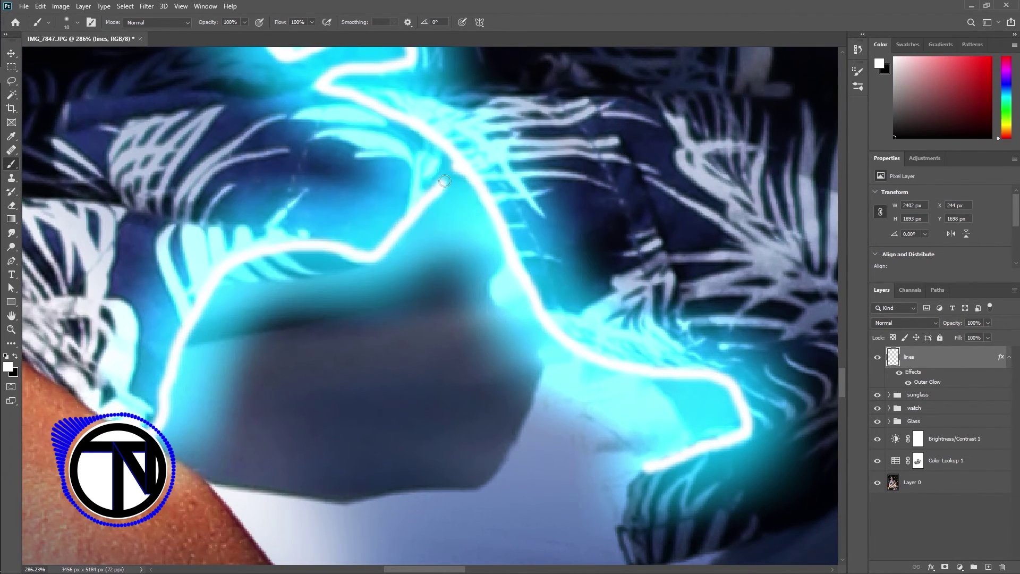
Step: Trace the rest of the shirt hem along the shorts' upper edge up to the side line below the cup
drag(655, 360, 366, 184)
mouse_move(646, 271)
mouse_down()
mouse_move(513, 341)
mouse_move(356, 291)
mouse_up()
drag(755, 143, 463, 294)
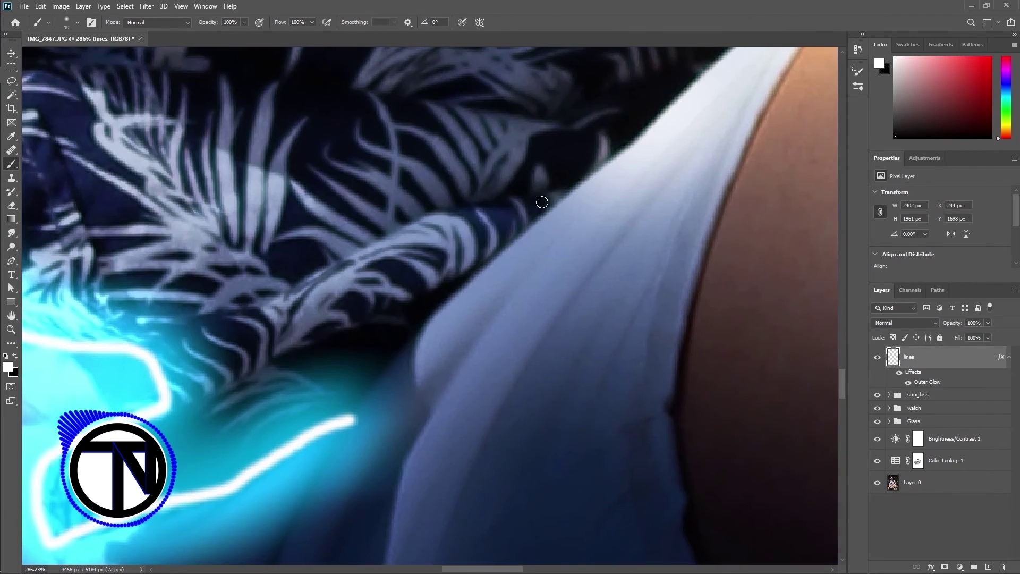
mouse_move(565, 194)
mouse_down()
mouse_move(417, 335)
mouse_move(352, 417)
mouse_up()
drag(688, 152, 506, 375)
drag(649, 183, 375, 418)
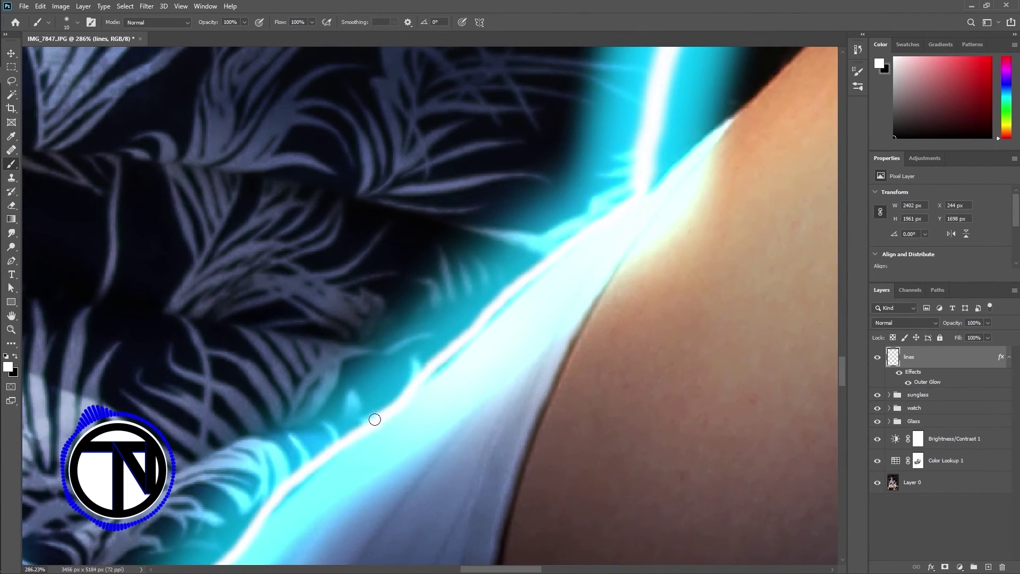
Step: Outline the leg opening of the shorts beneath the raised thigh with a curved line and a short lower edge line
scroll(376, 419, down, 3)
drag(499, 116, 447, 183)
mouse_move(386, 296)
mouse_down()
mouse_move(366, 481)
mouse_move(302, 177)
mouse_up()
mouse_move(696, 296)
mouse_down()
mouse_move(623, 328)
mouse_move(512, 340)
mouse_move(392, 308)
mouse_move(319, 239)
mouse_move(299, 178)
mouse_up()
mouse_move(686, 364)
mouse_down()
mouse_move(648, 160)
mouse_move(619, 217)
mouse_move(439, 425)
mouse_up()
scroll(438, 425, down, 8)
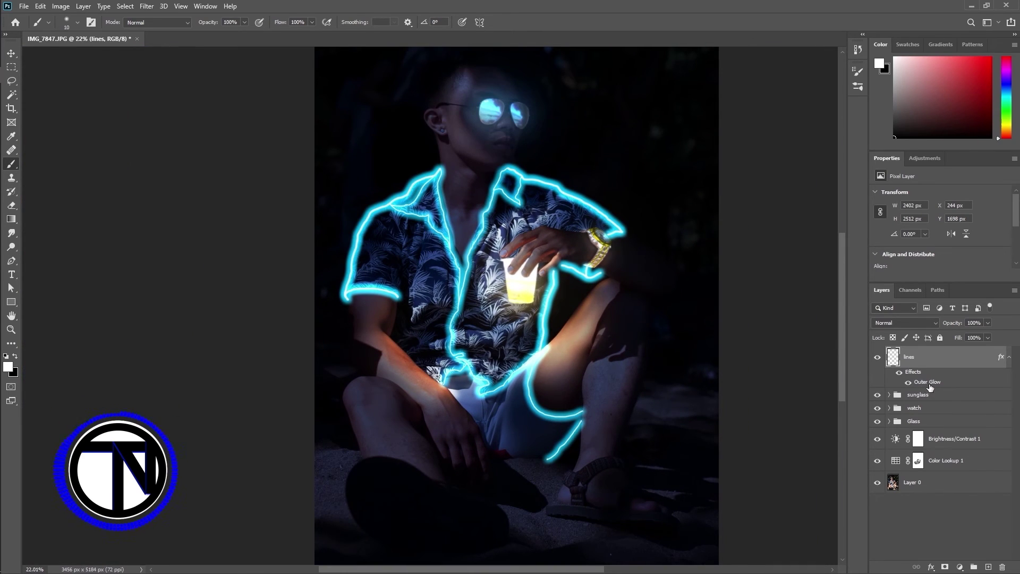
Step: Lower the Outer Glow opacity of the lines layer to about 66%
double_click(930, 384)
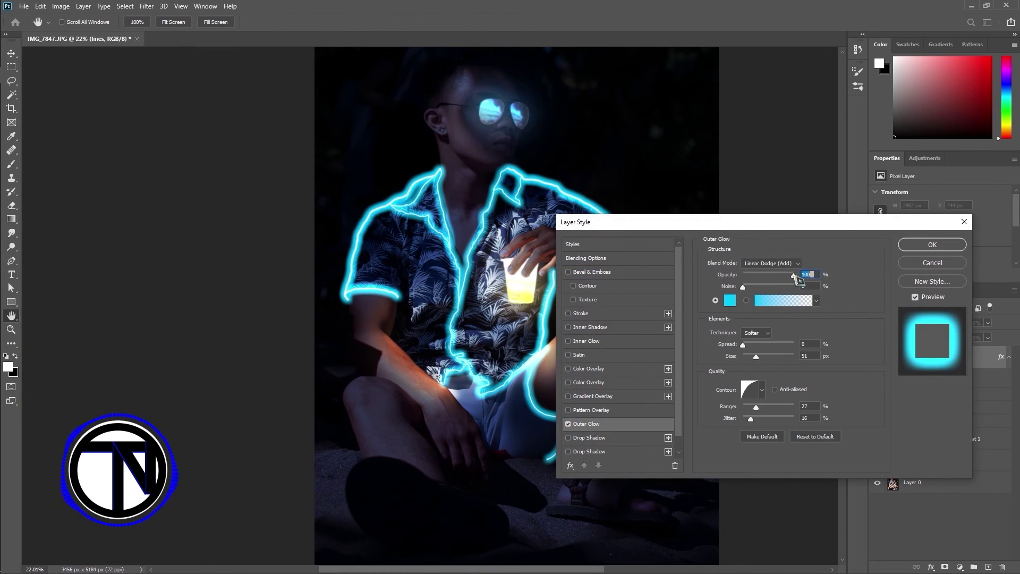
drag(789, 275, 779, 275)
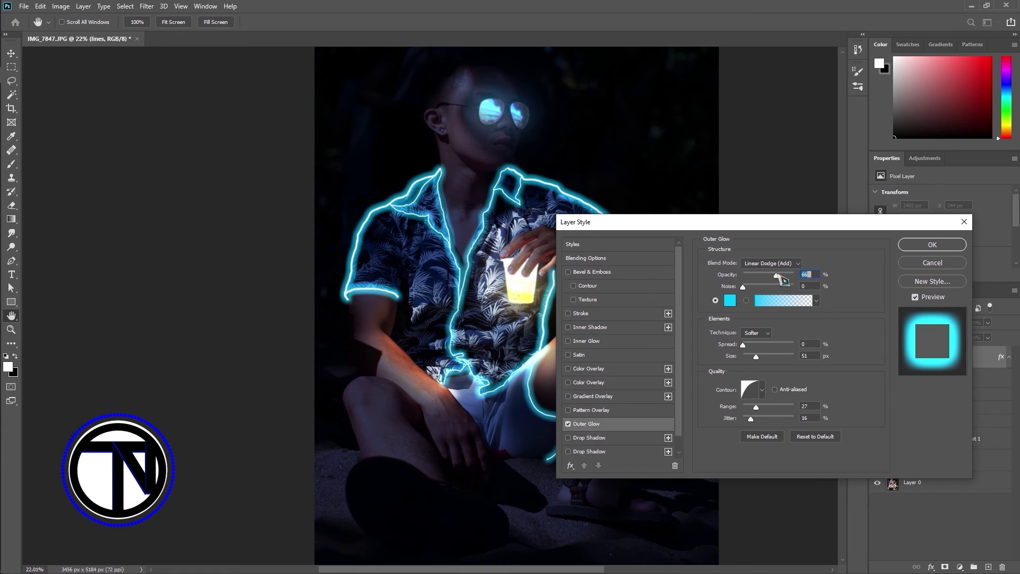